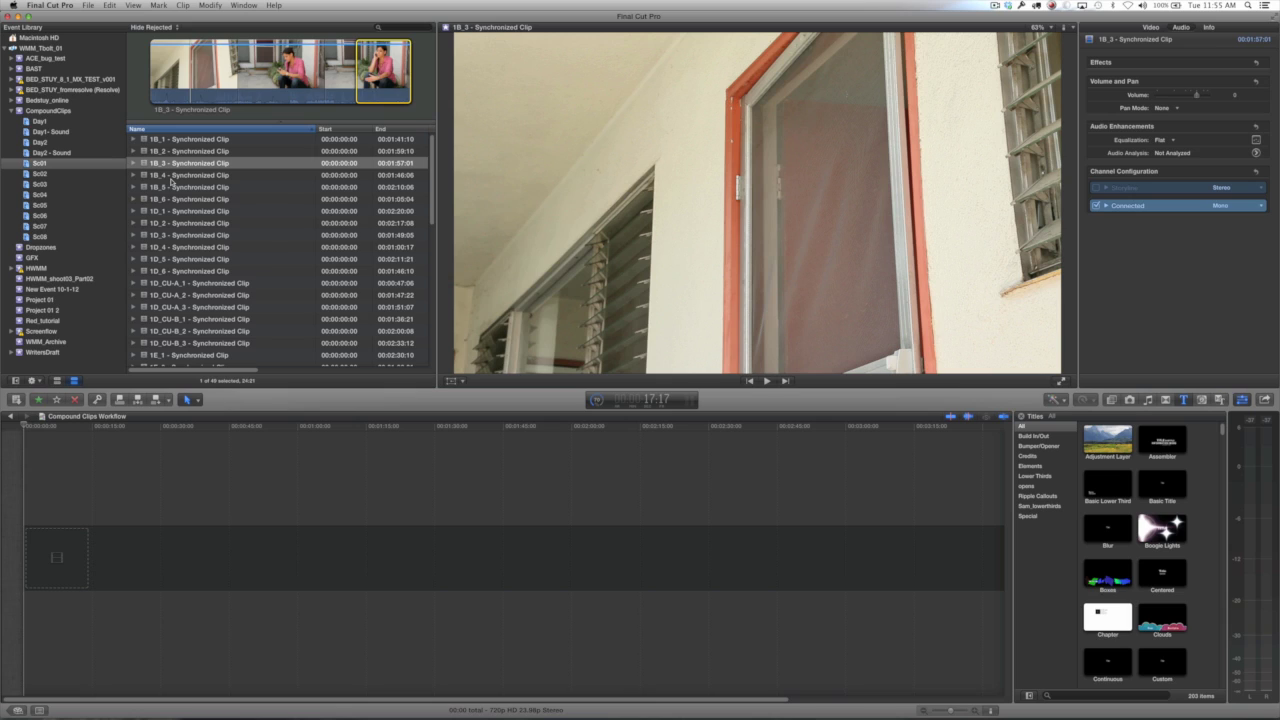
Step: Add the synchronized clips 1B_3, 1B_4 and 1B_5 from the Sc01 collection to the empty timeline
{"action": "left_click", "coordinate": [174, 163]}
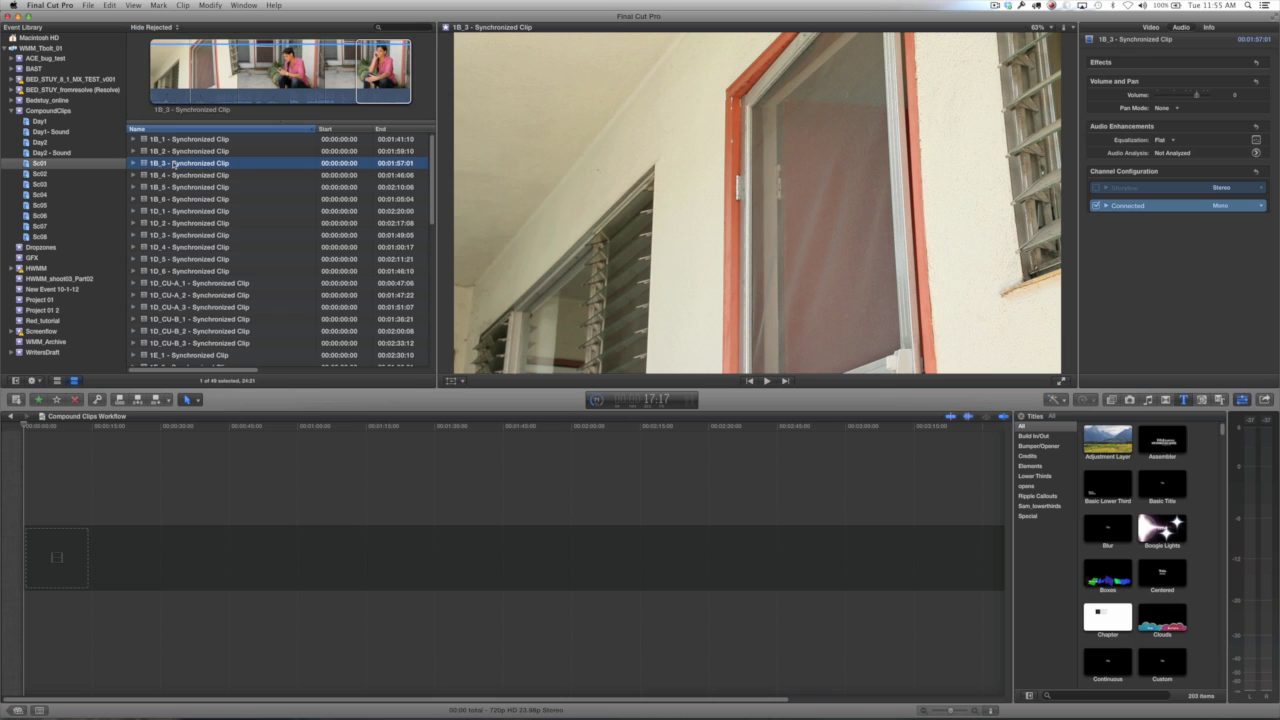
{"action": "left_click", "coordinate": [177, 191], "text": "shift"}
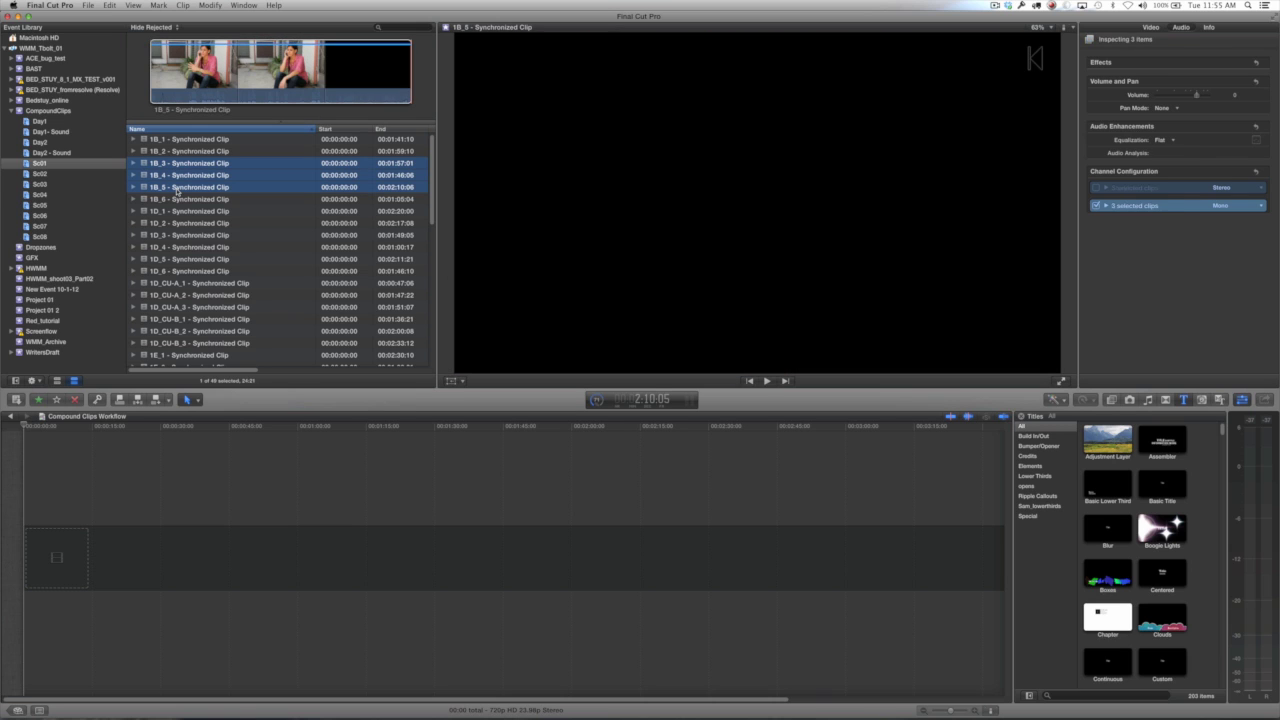
{"action": "left_click_drag", "start_coordinate": [177, 191], "coordinate": [238, 469]}
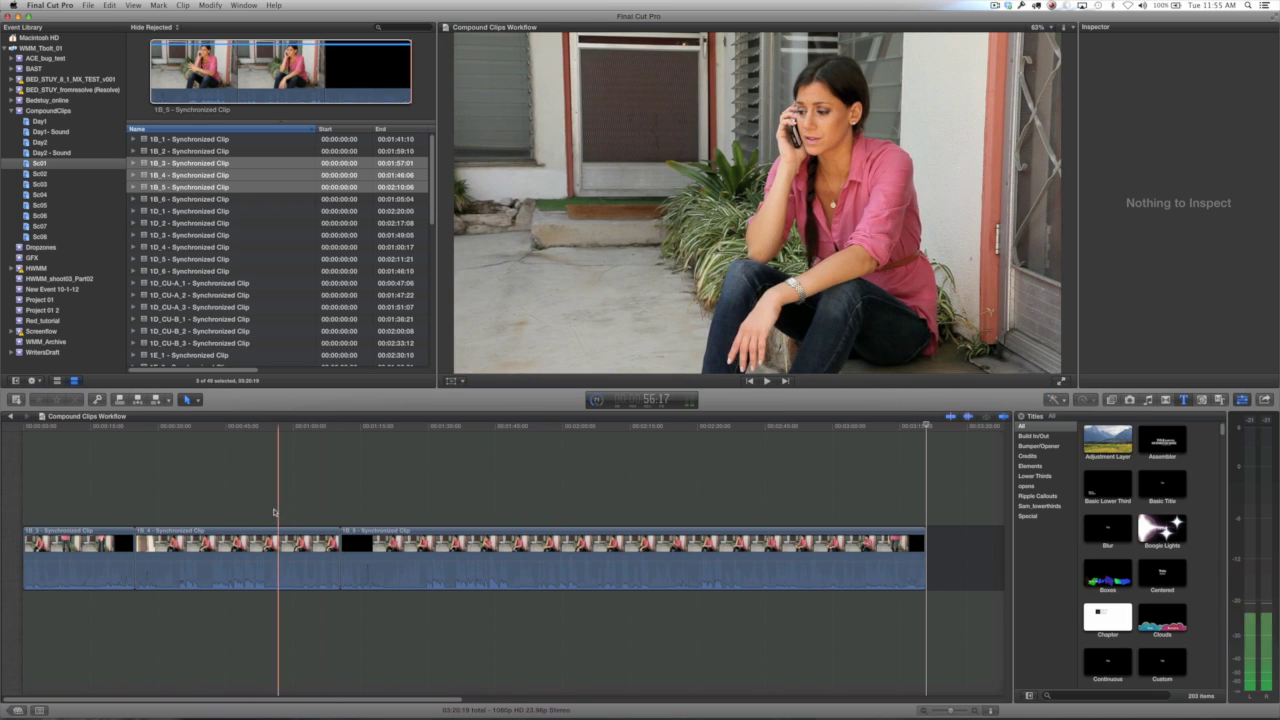
Step: Combine all three timeline clips into a compound clip named Compoundtest_01, stored in the CompoundClips event
{"action": "left_click", "coordinate": [268, 548]}
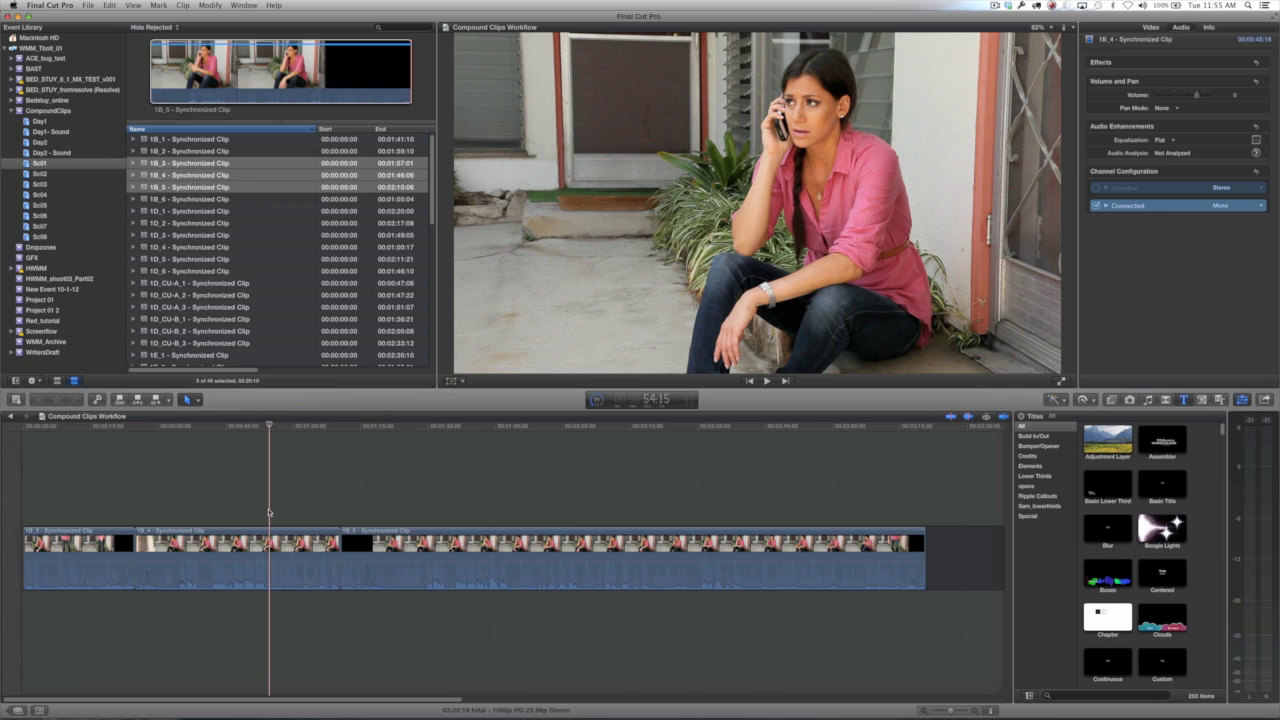
{"action": "key", "text": "super+a"}
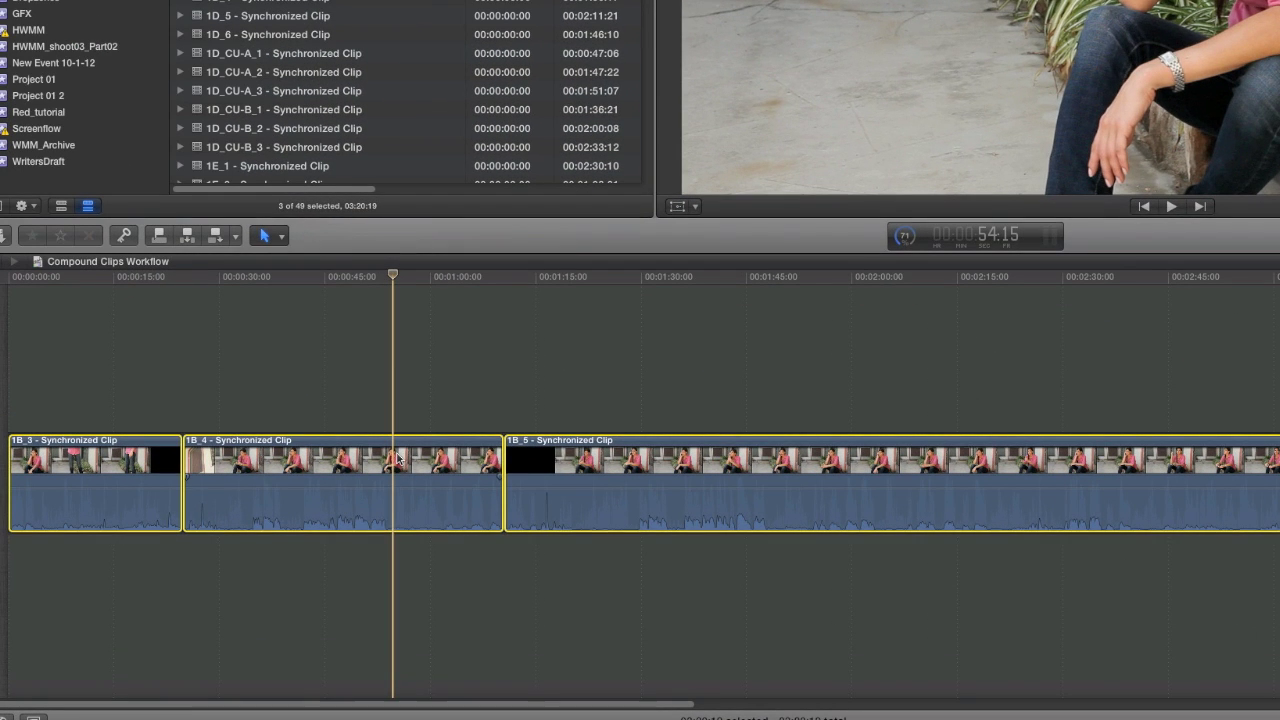
{"action": "right_click", "coordinate": [399, 458]}
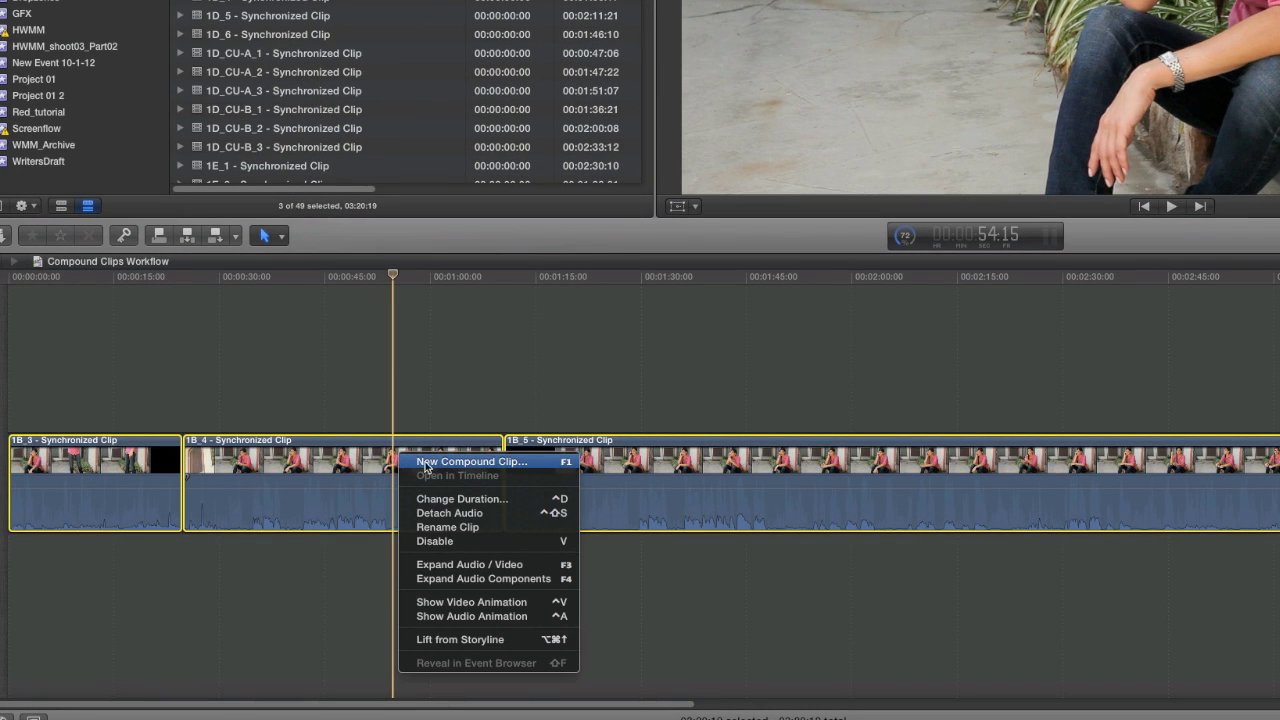
{"action": "left_click", "coordinate": [430, 464]}
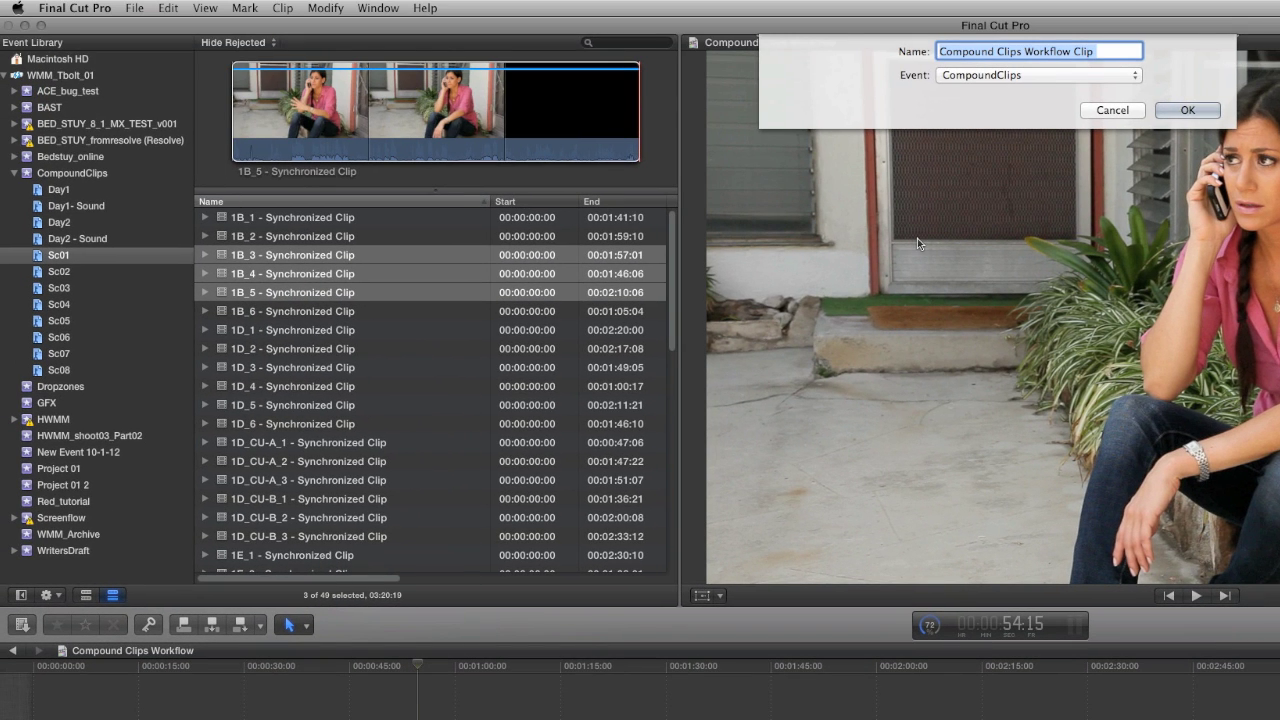
{"action": "type", "text": "Compoundtes"}
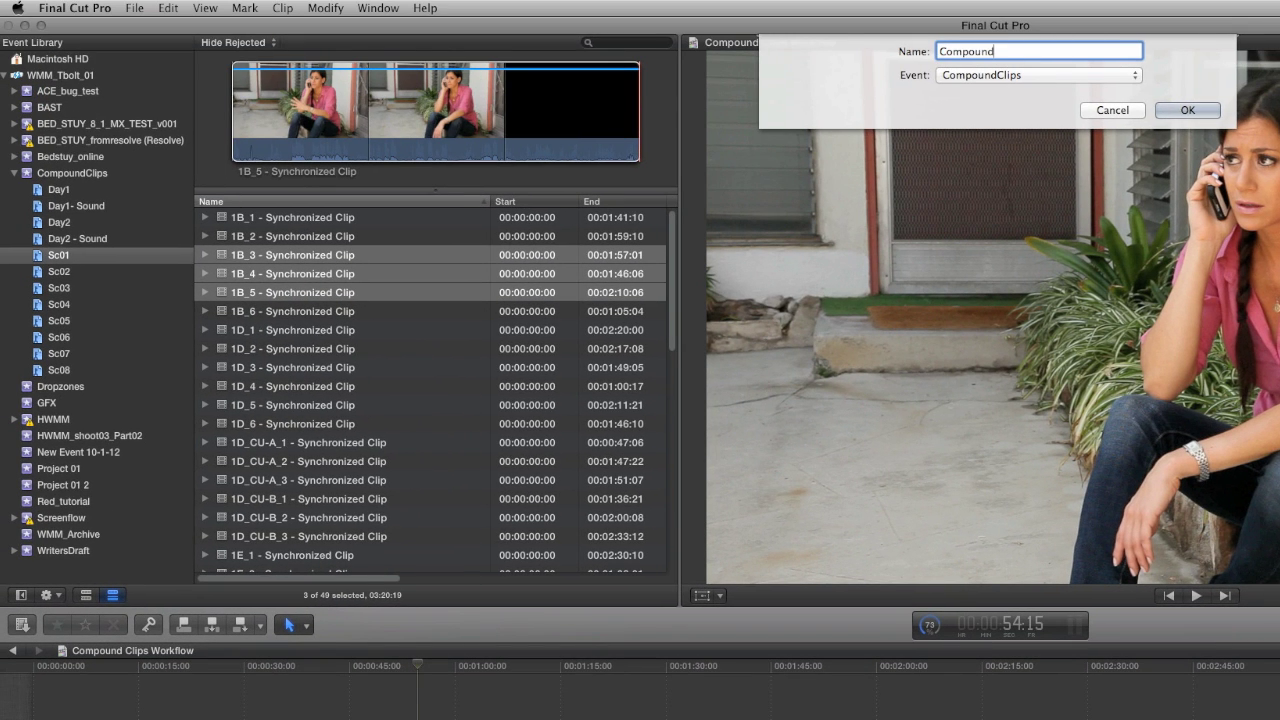
{"action": "type", "text": "t_01"}
{"action": "left_click", "coordinate": [1187, 110]}
{"action": "key", "text": "space"}
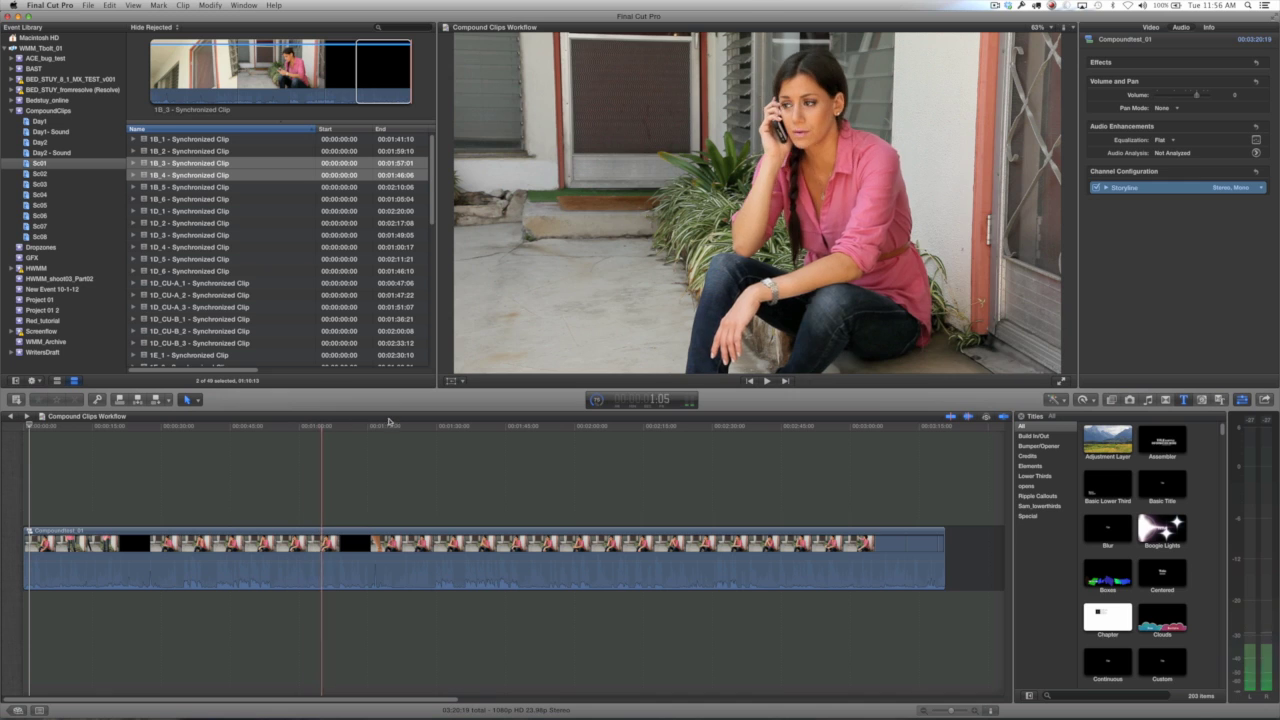
{"action": "left_click", "coordinate": [458, 427]}
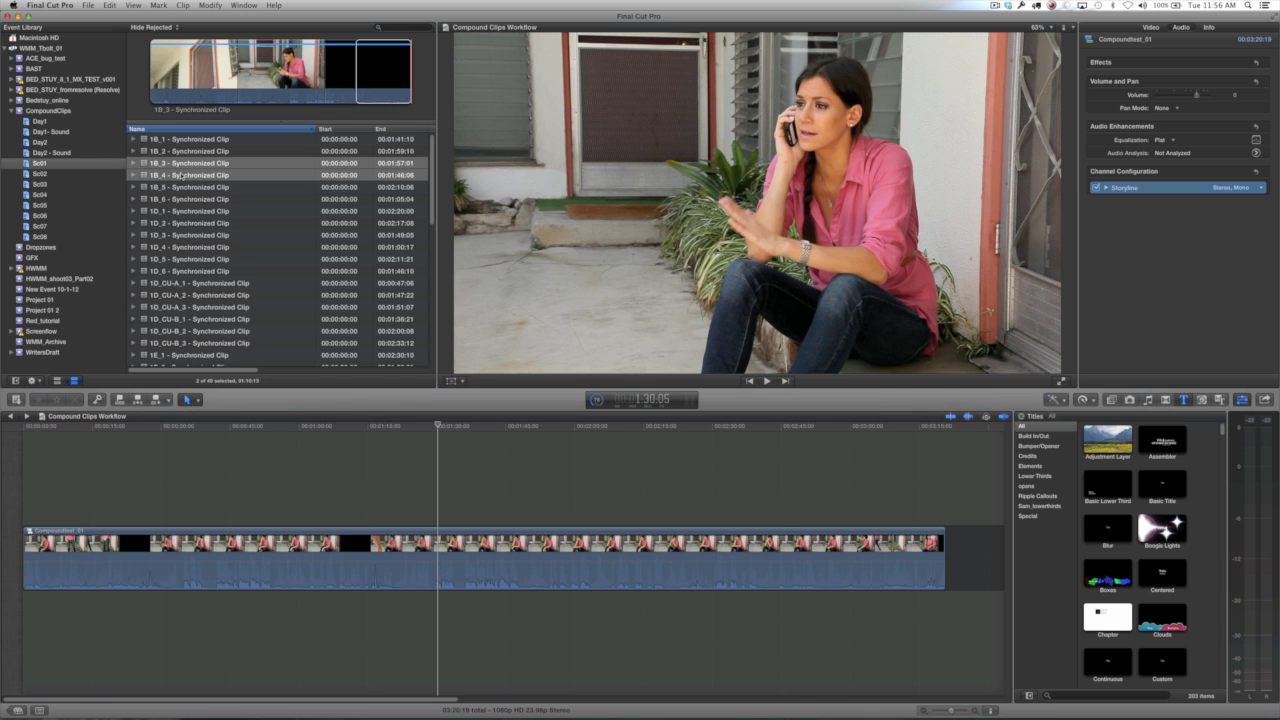
Step: Look for the new compound clip in the Sc01 collection and in the full clip list of the CompoundClips event
{"action": "scroll", "coordinate": [178, 177], "scroll_direction": "down", "scroll_amount": 10}
{"action": "scroll", "coordinate": [178, 177], "scroll_direction": "up", "scroll_amount": 10}
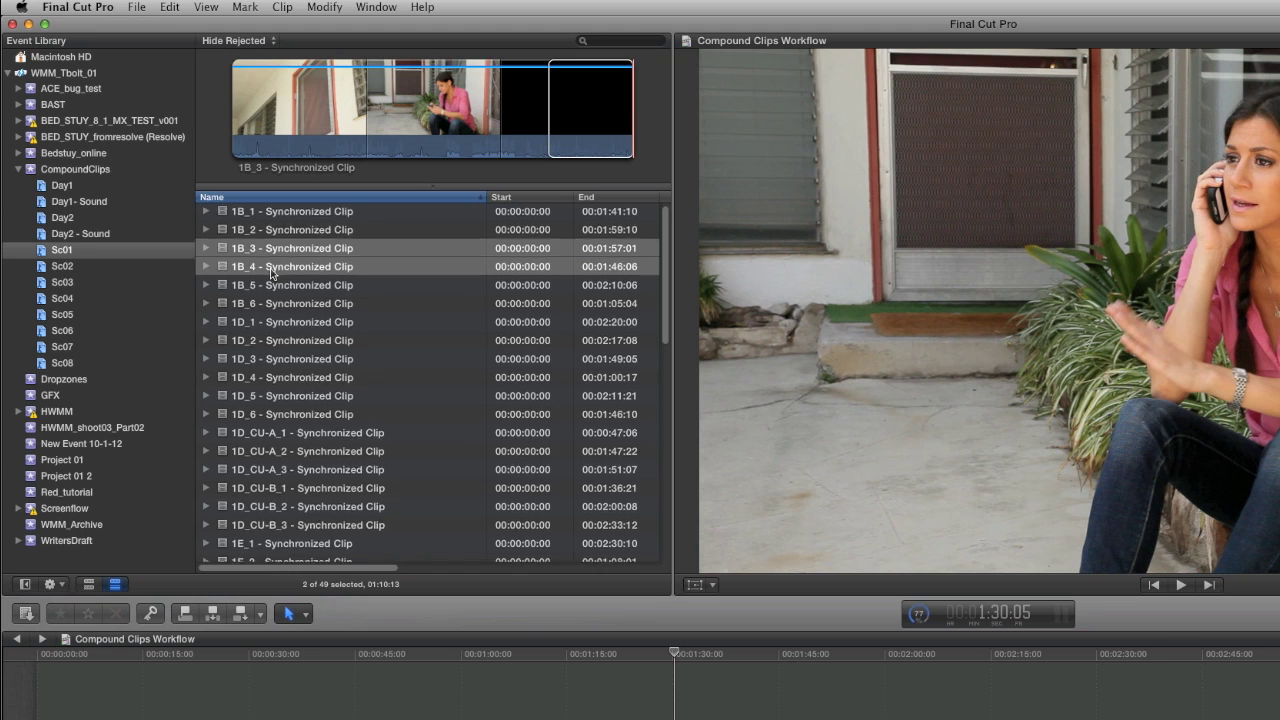
{"action": "scroll", "coordinate": [270, 272], "scroll_direction": "down", "scroll_amount": 8}
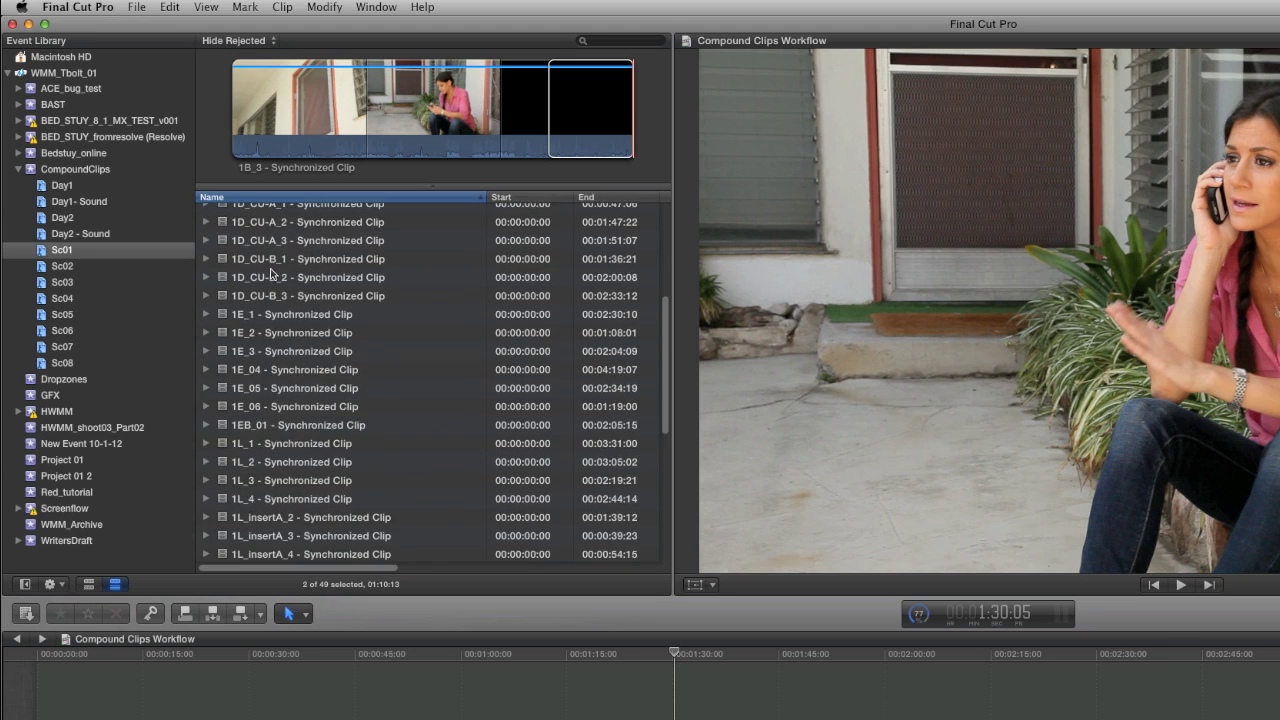
{"action": "scroll", "coordinate": [278, 283], "scroll_direction": "up", "scroll_amount": 8}
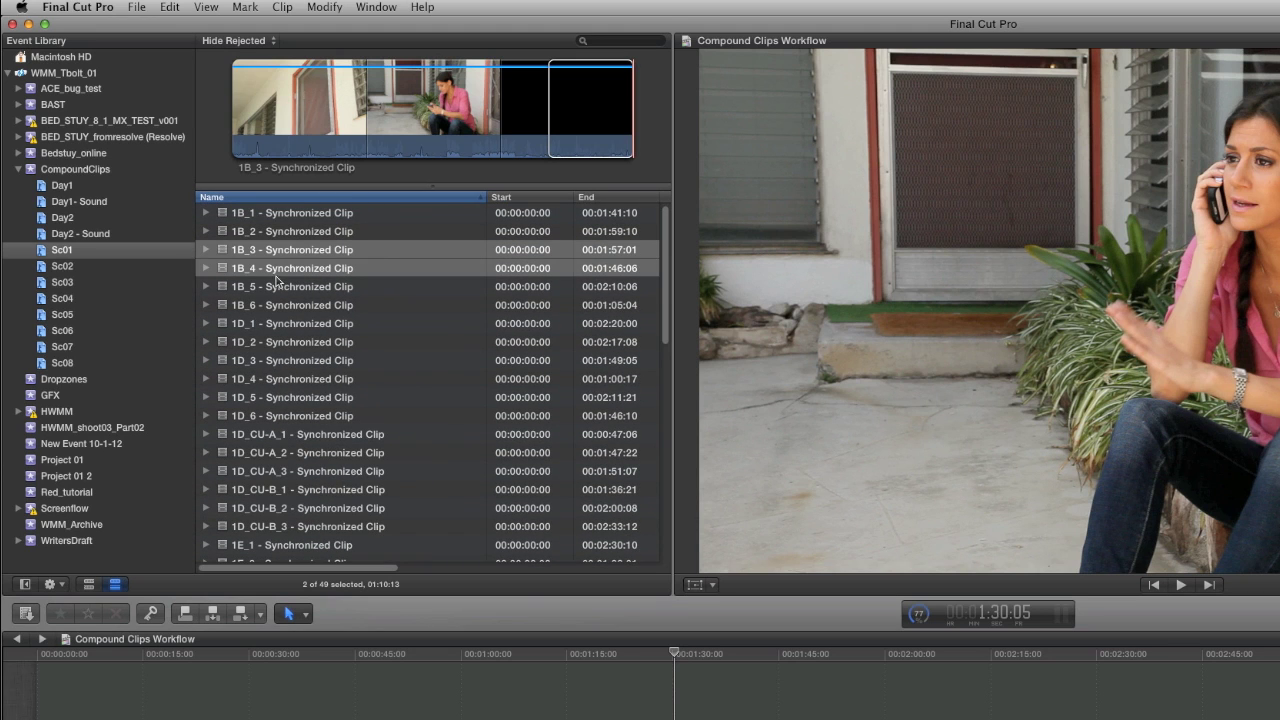
{"action": "left_click", "coordinate": [70, 172]}
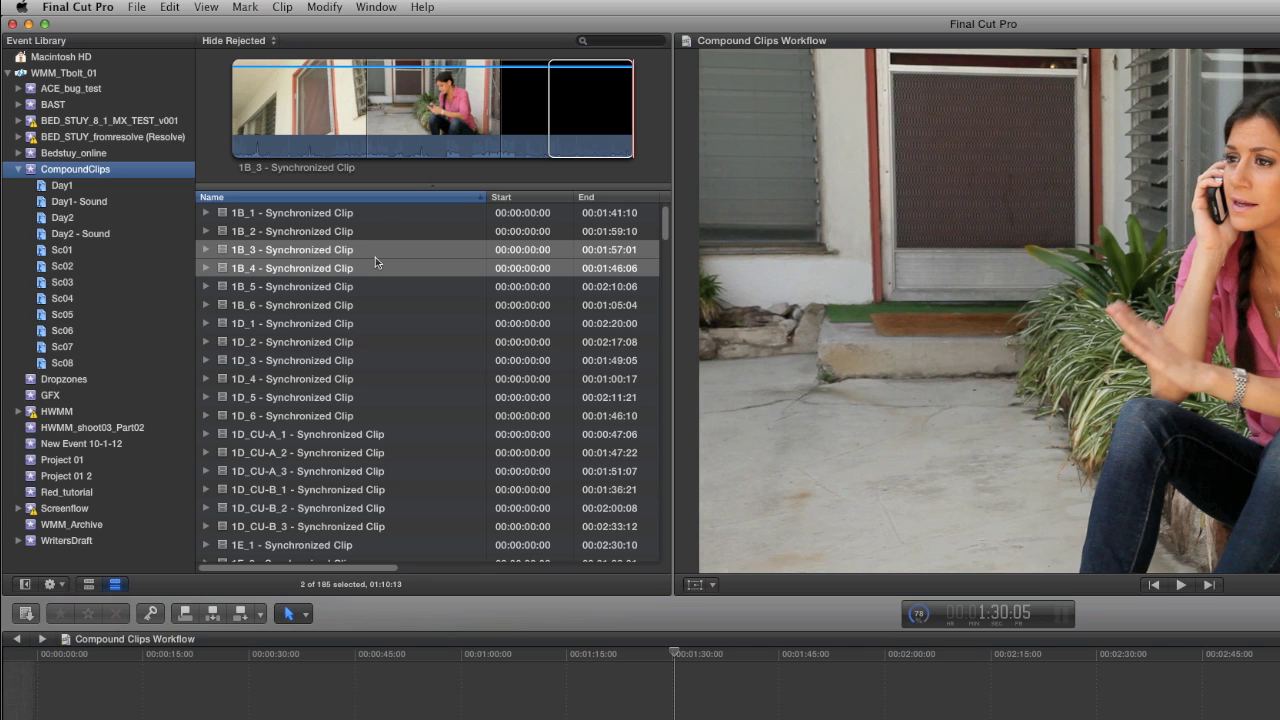
{"action": "scroll", "coordinate": [316, 257], "scroll_direction": "down", "scroll_amount": 5}
{"action": "scroll", "coordinate": [316, 257], "scroll_direction": "down", "scroll_amount": 12}
{"action": "scroll", "coordinate": [316, 260], "scroll_direction": "down", "scroll_amount": 20}
{"action": "scroll", "coordinate": [316, 262], "scroll_direction": "down", "scroll_amount": 20}
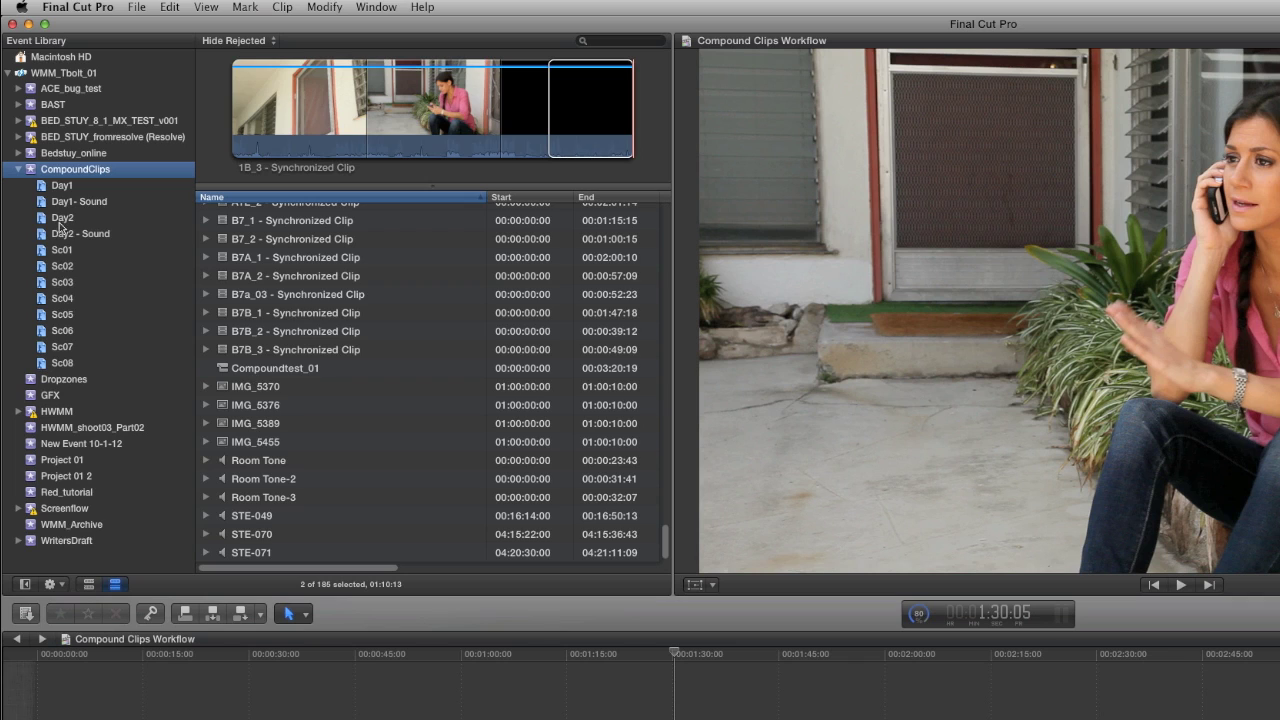
Step: Create a smart collection named CompoundClips inside the CompoundClips event
{"action": "right_click", "coordinate": [70, 172]}
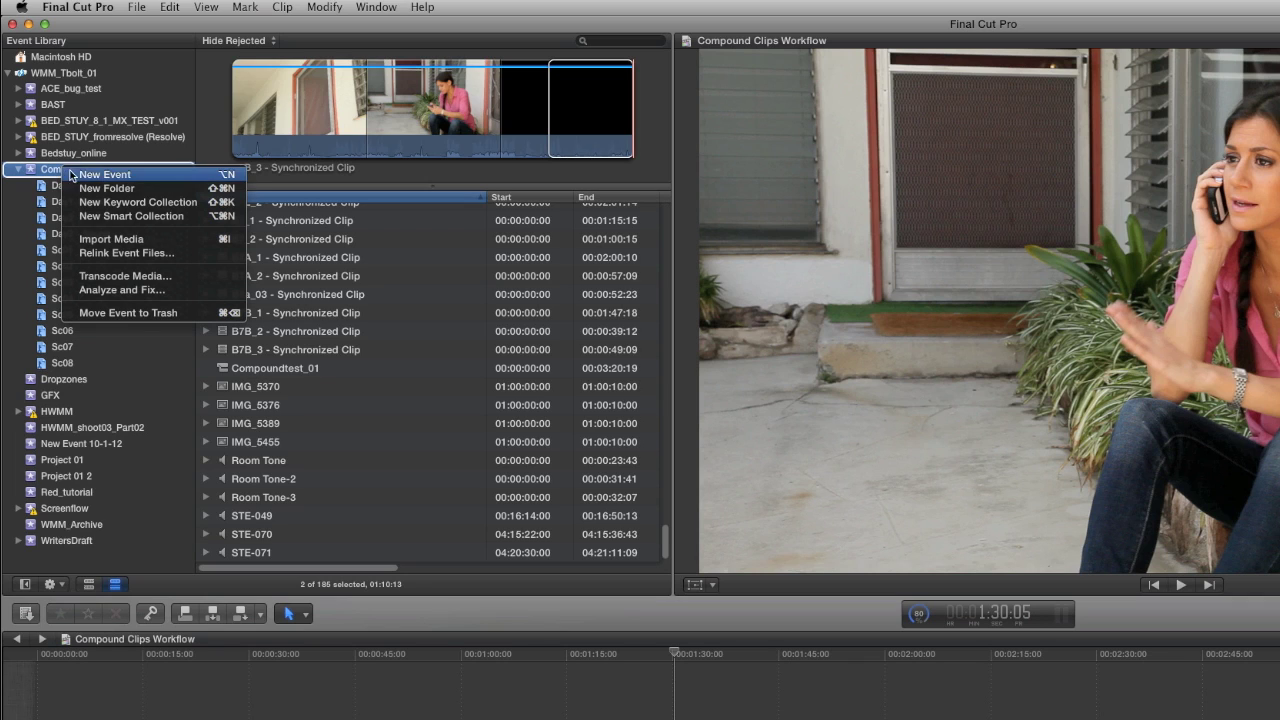
{"action": "left_click", "coordinate": [113, 217]}
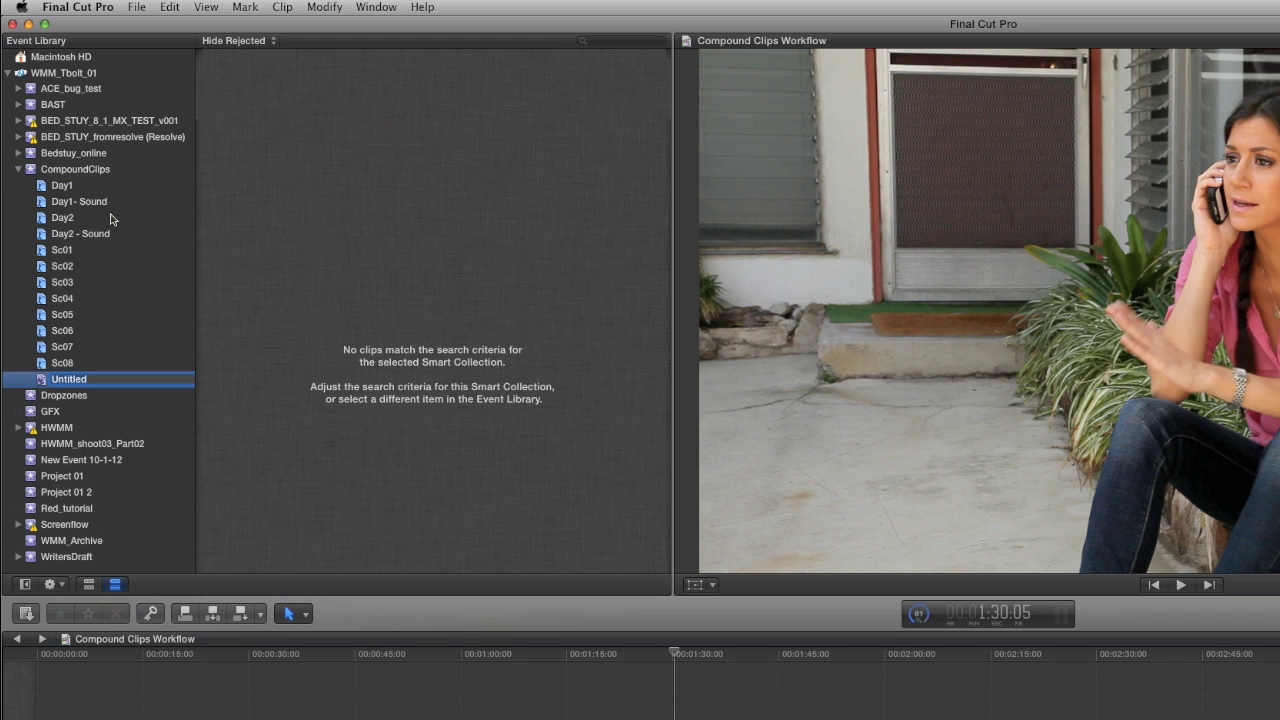
{"action": "type", "text": "CompoundClips"}
{"action": "key", "text": "Return"}
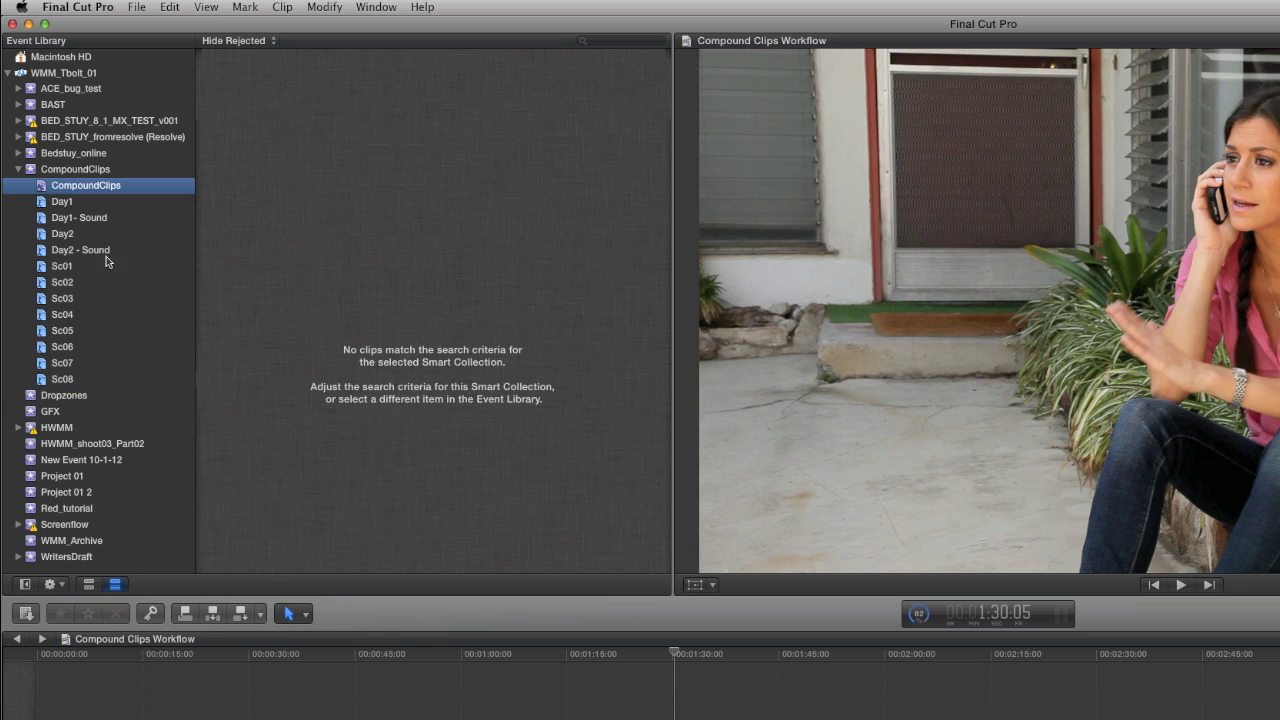
Step: Filter the CompoundClips smart collection with a clip type rule set to Is Compound
{"action": "double_click", "coordinate": [43, 191]}
{"action": "left_click", "coordinate": [601, 339]}
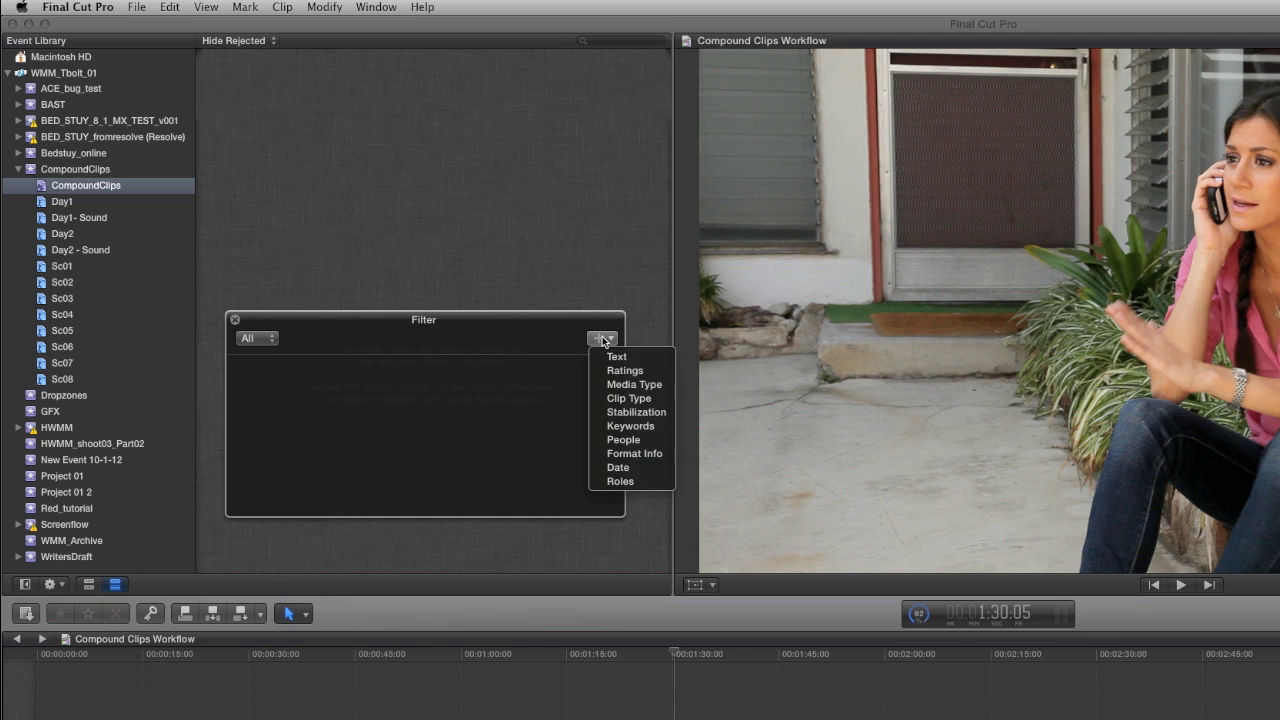
{"action": "left_click", "coordinate": [614, 397]}
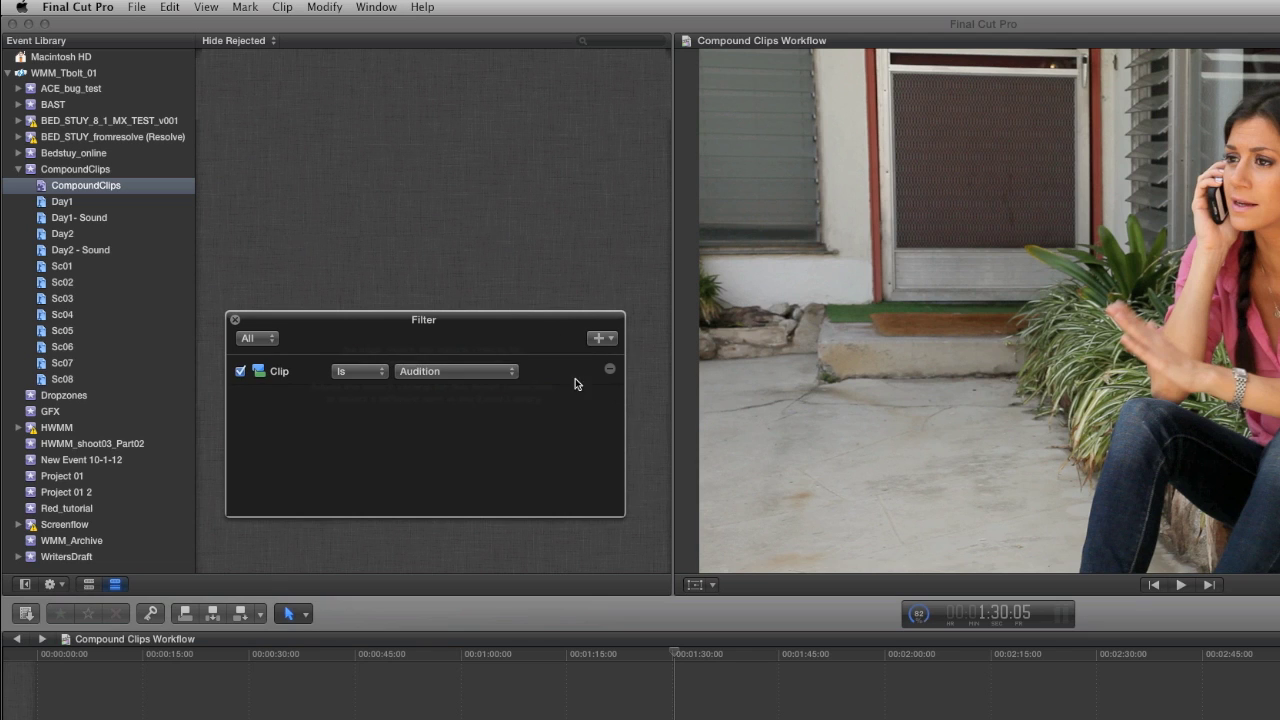
{"action": "left_click", "coordinate": [484, 375]}
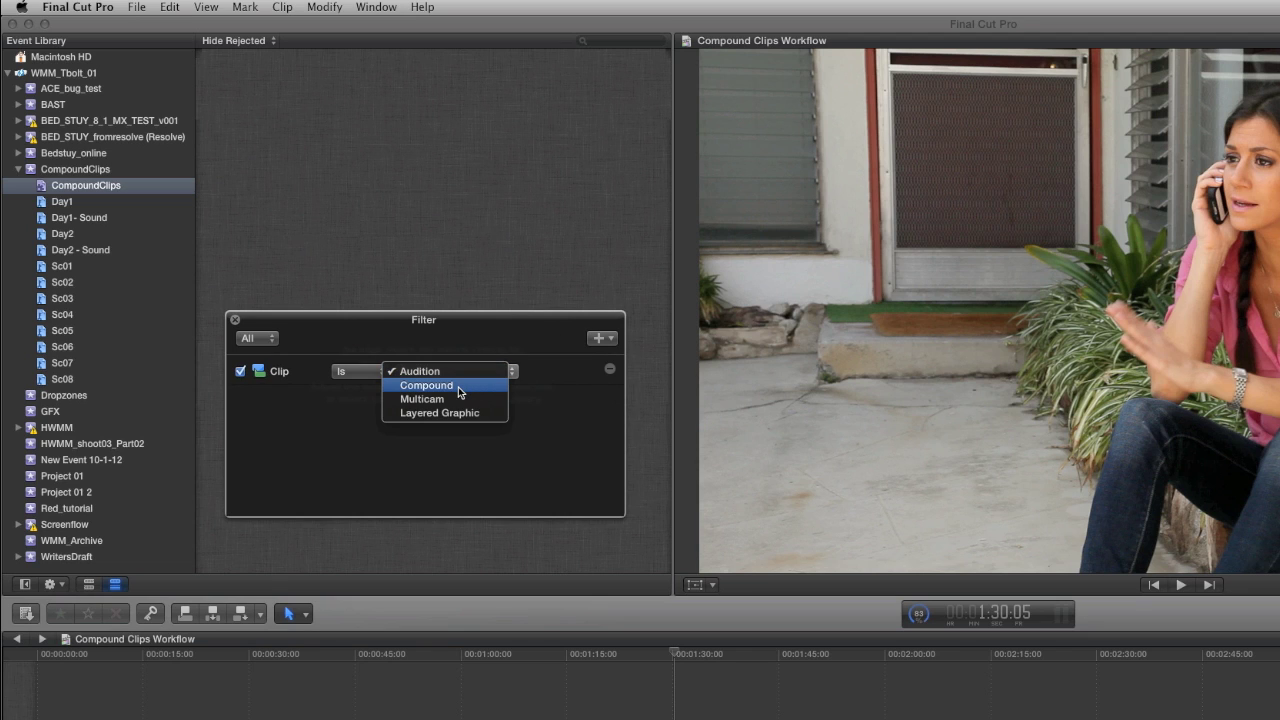
{"action": "left_click", "coordinate": [458, 386]}
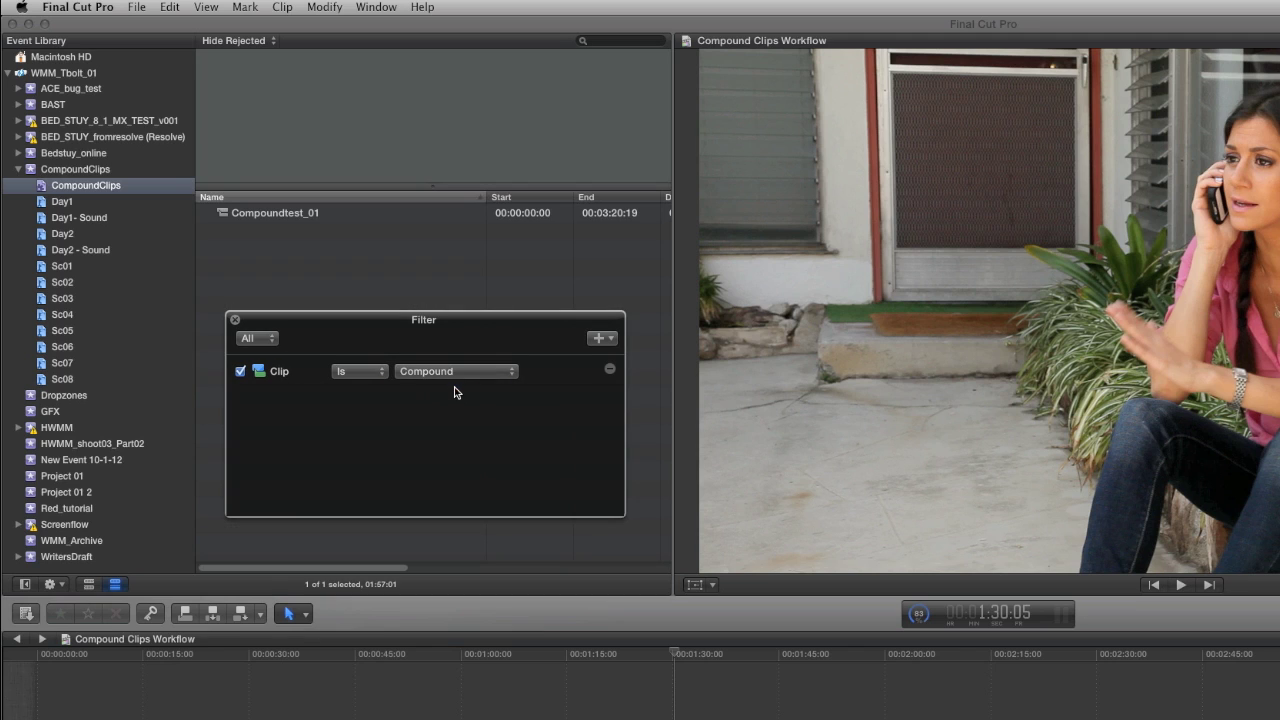
{"action": "left_click", "coordinate": [233, 320]}
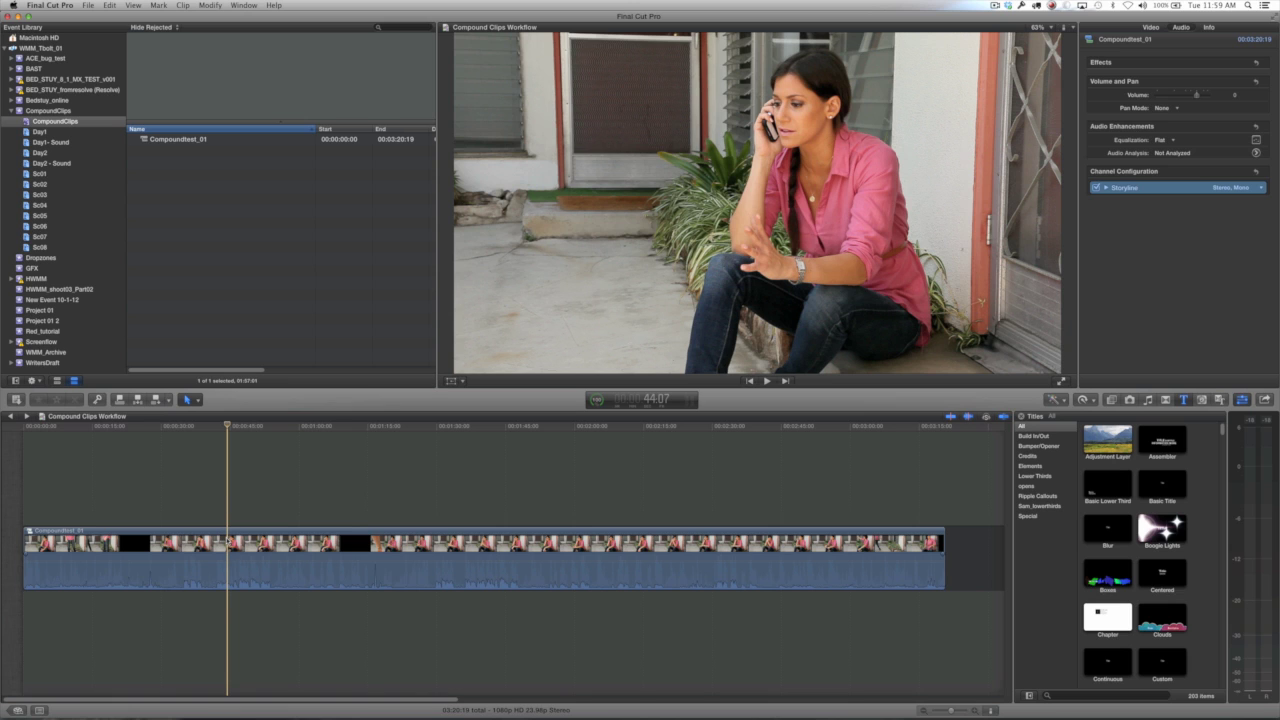
Step: Cut the Compoundtest_01 clip along its whole length in the timeline into 15 segments, mostly about 10 to 15 seconds long
{"action": "key", "text": "super+b"}
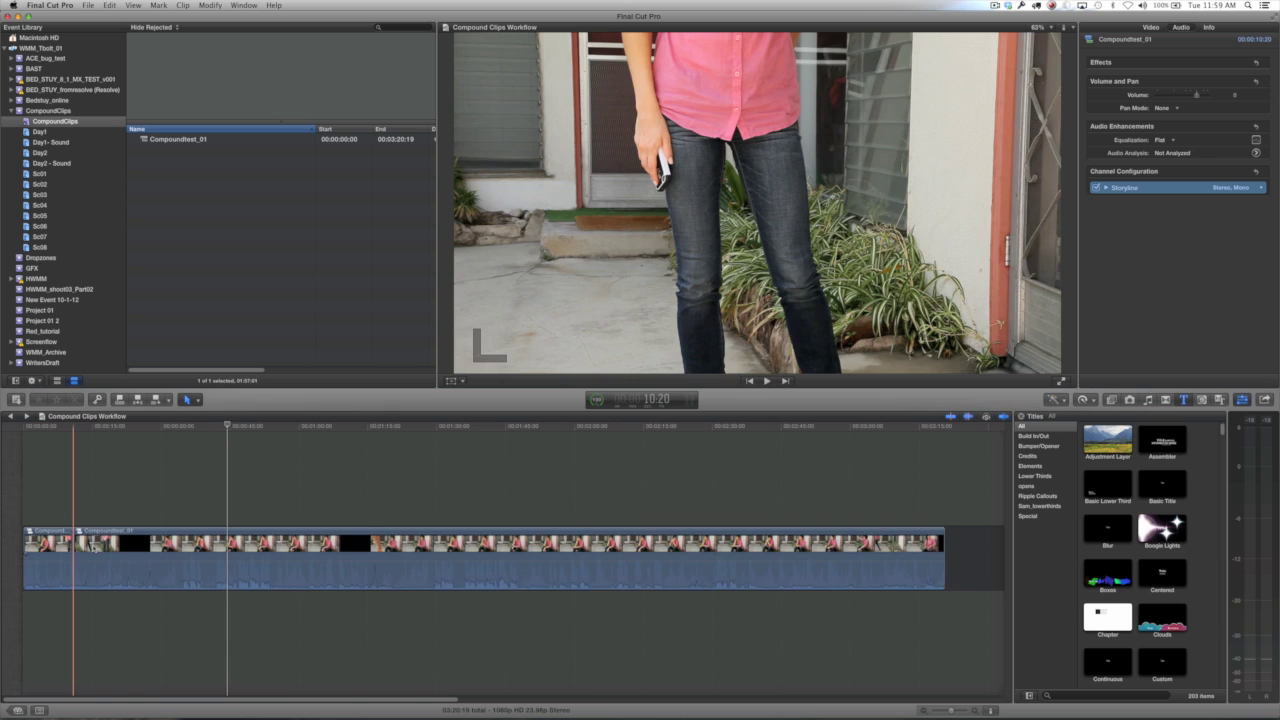
{"action": "key", "text": "super+b"}
{"action": "key", "text": "super+b"}
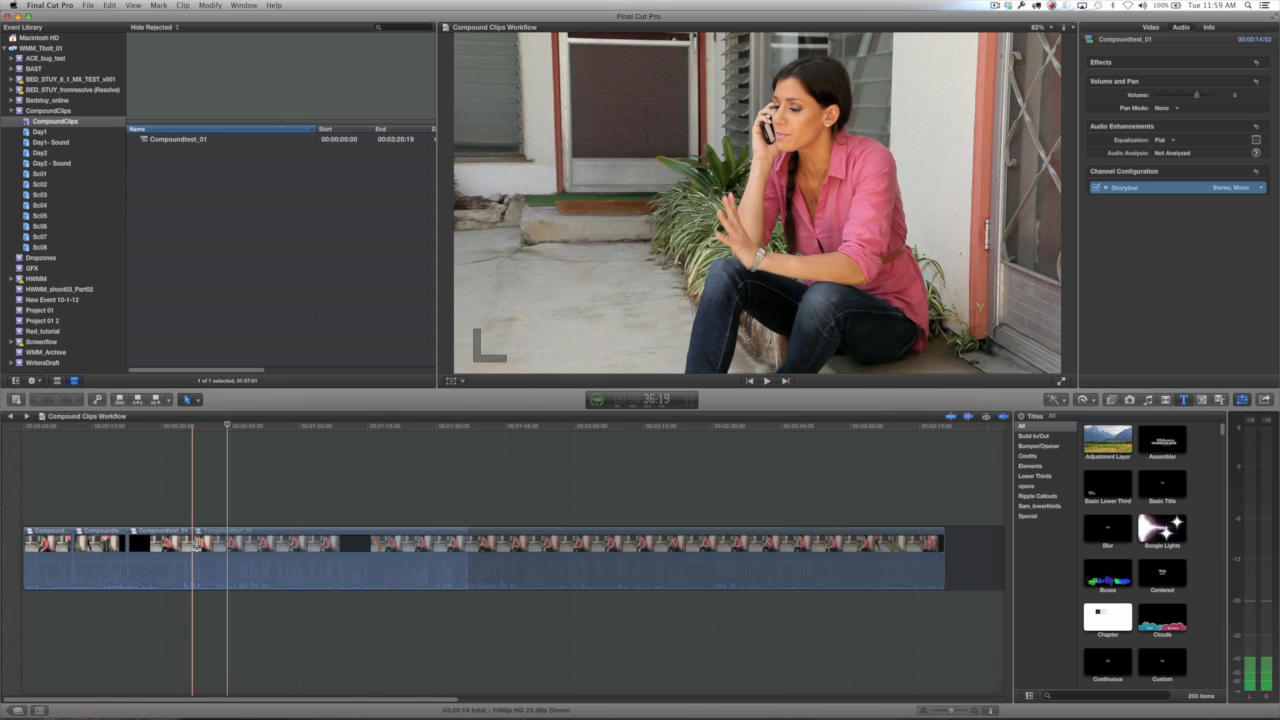
{"action": "key", "text": "super+b"}
{"action": "key", "text": "super+b"}
{"action": "key", "text": "super+b"}
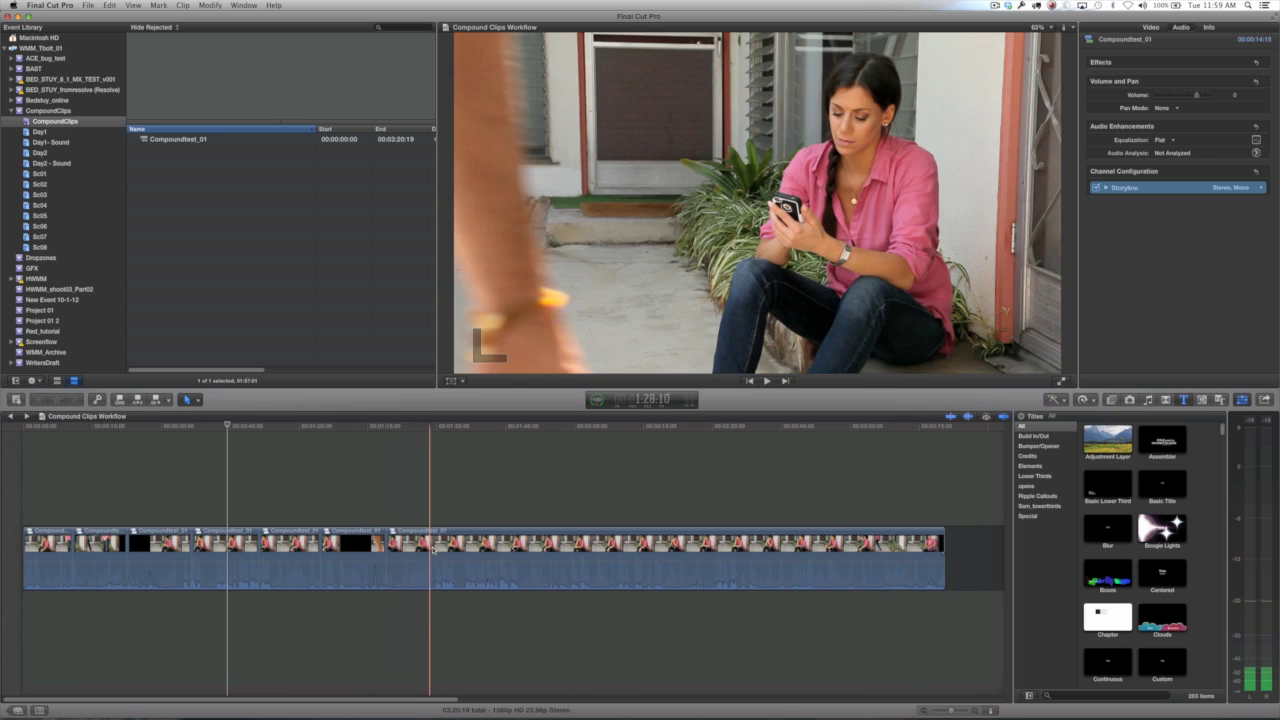
{"action": "key", "text": "super+b"}
{"action": "key", "text": "super+b"}
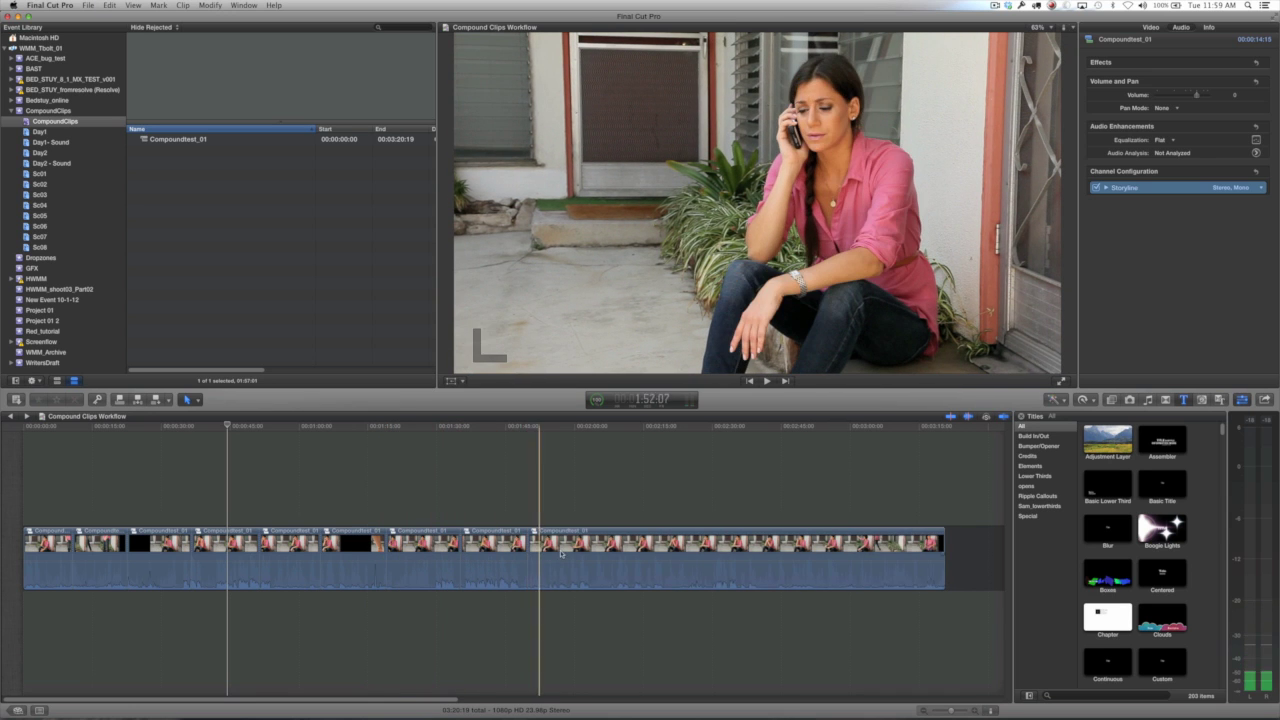
{"action": "key", "text": "super+b"}
{"action": "key", "text": "super+b"}
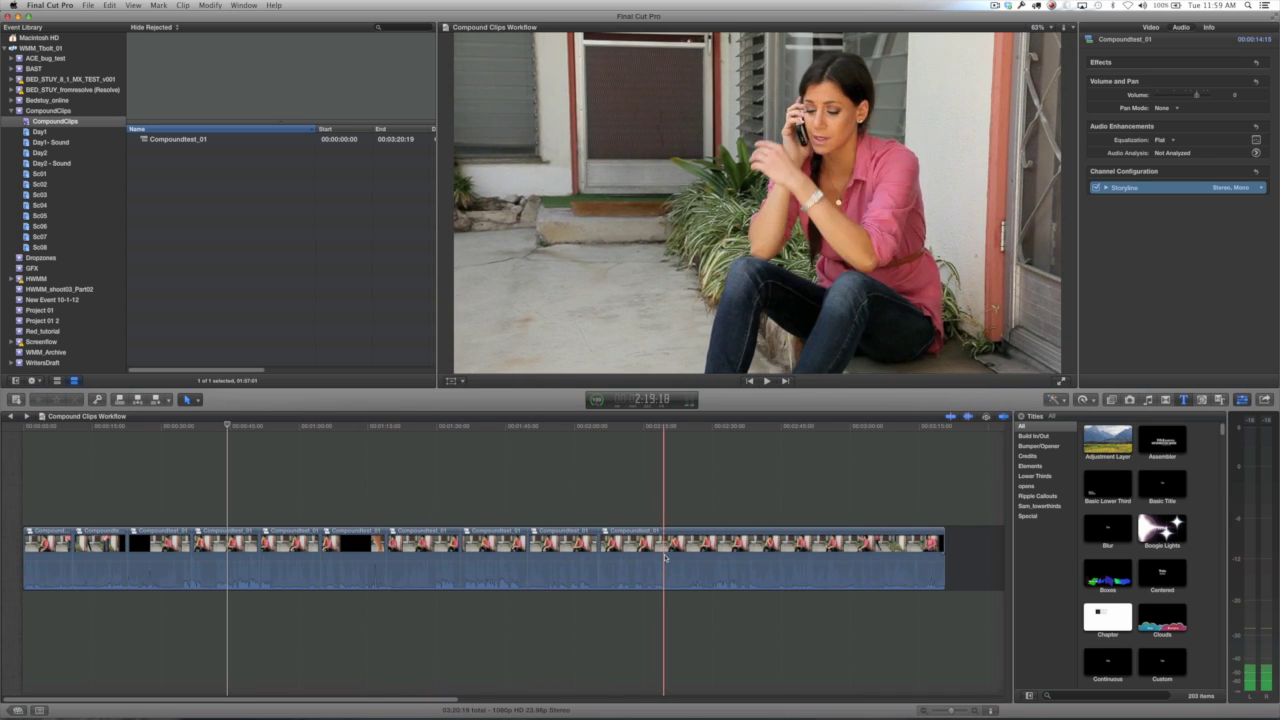
{"action": "key", "text": "super+b"}
{"action": "key", "text": "super+b"}
{"action": "key", "text": "super+b"}
{"action": "key", "text": "super+b"}
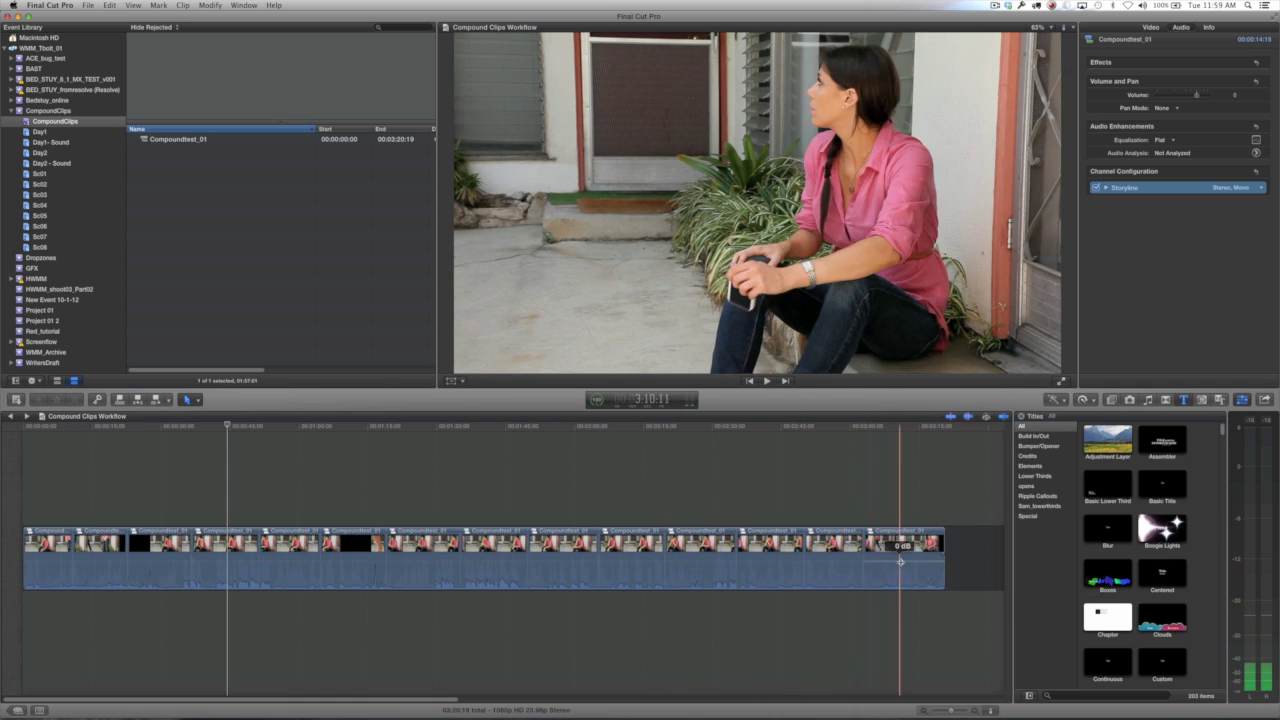
{"action": "key", "text": "super+b"}
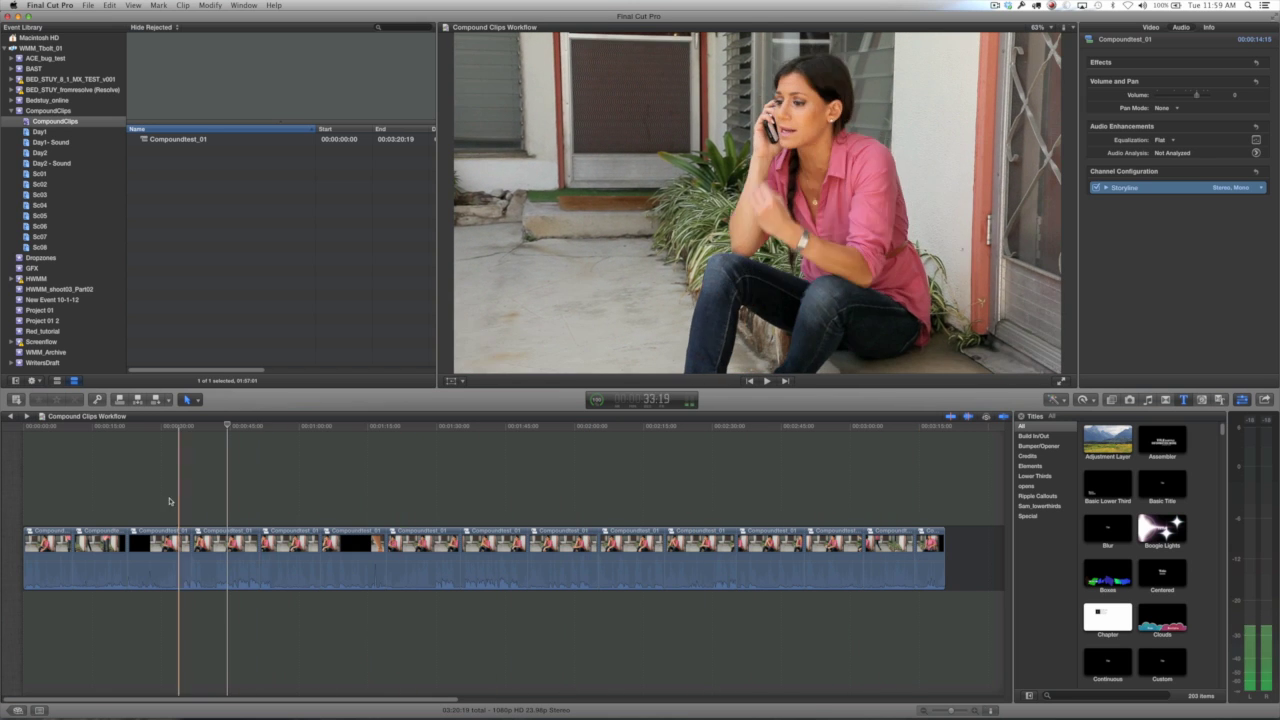
Step: Switch to Finder to check the size of CurrentVersion.fcpproject in the Compound Clips Workflow folder, and return to the timeline
{"action": "key", "text": "super+Tab"}
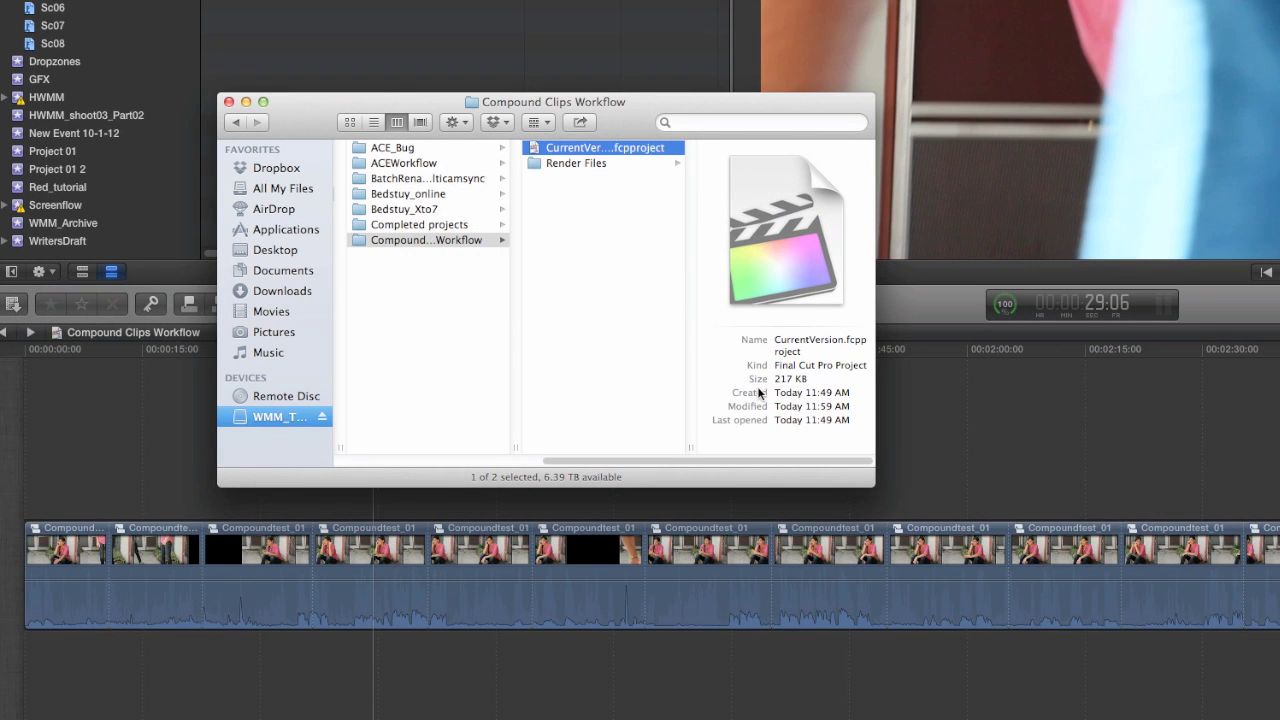
{"action": "left_click", "coordinate": [97, 421]}
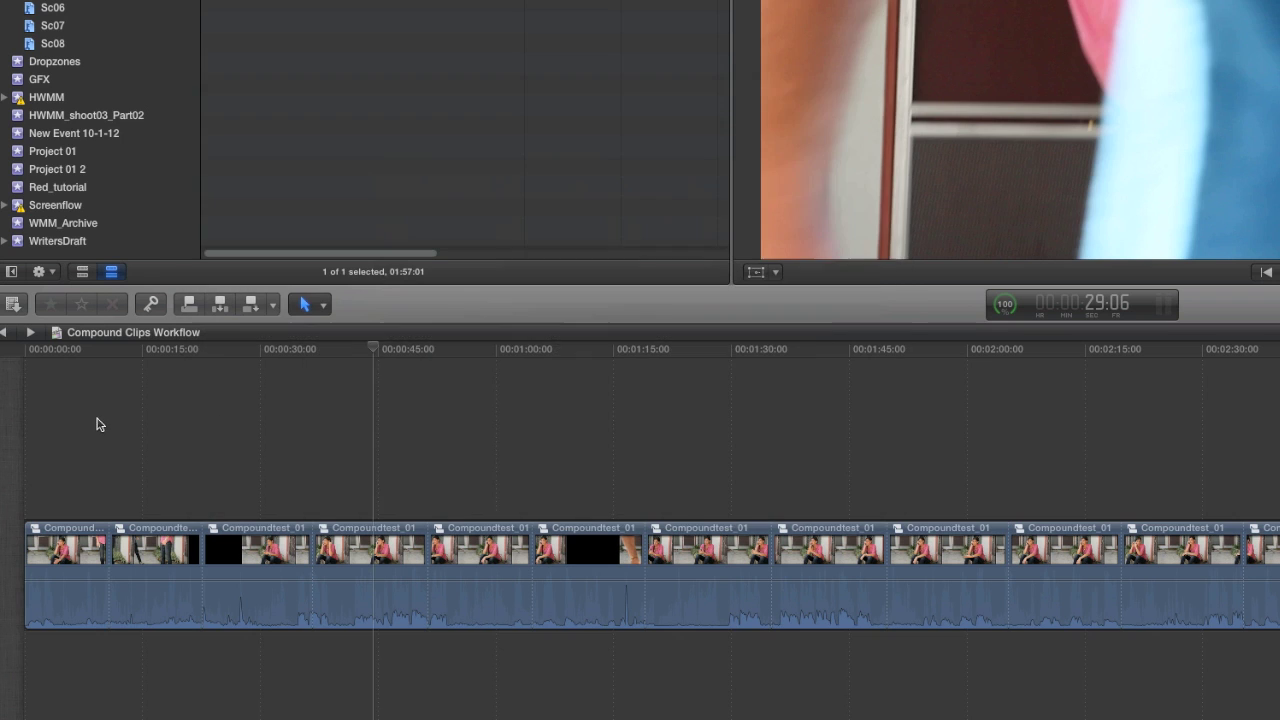
Step: Combine the first four Compoundtest_01 segments in the timeline into a compound clip named Compoundtest_02 in the CompoundClips event
{"action": "left_click_drag", "start_coordinate": [51, 466], "coordinate": [390, 594]}
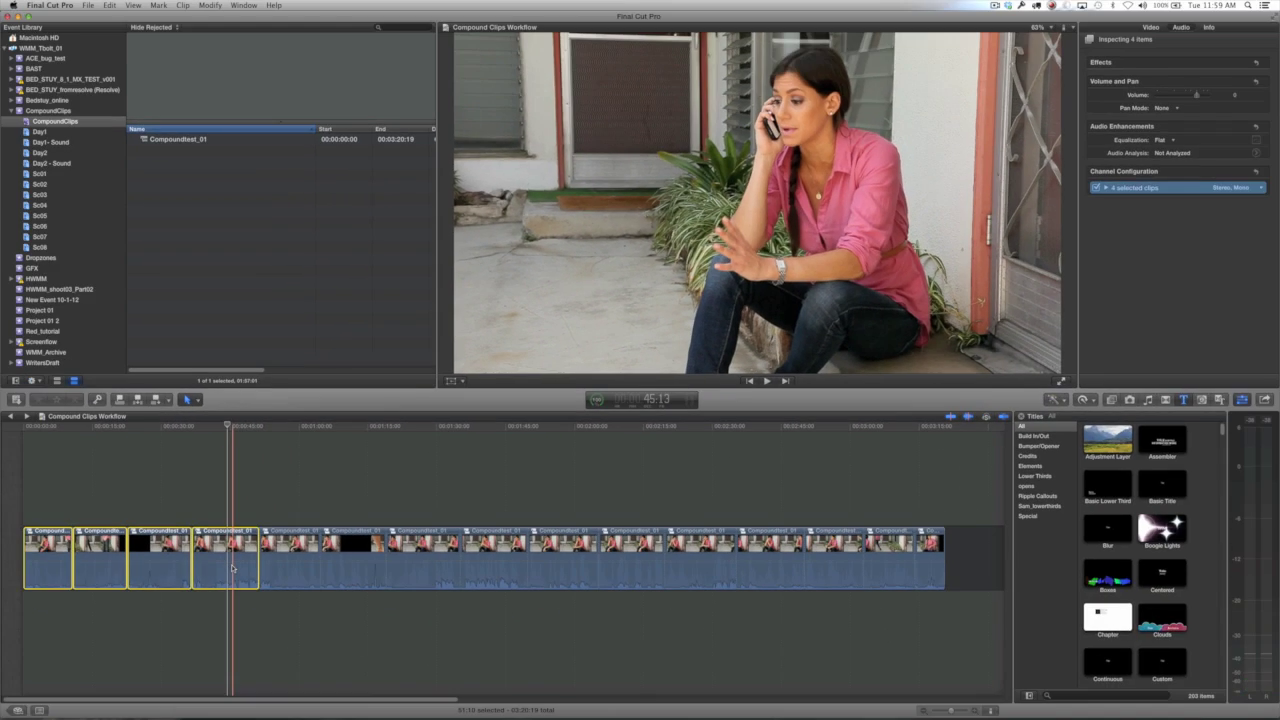
{"action": "key", "text": "alt+g"}
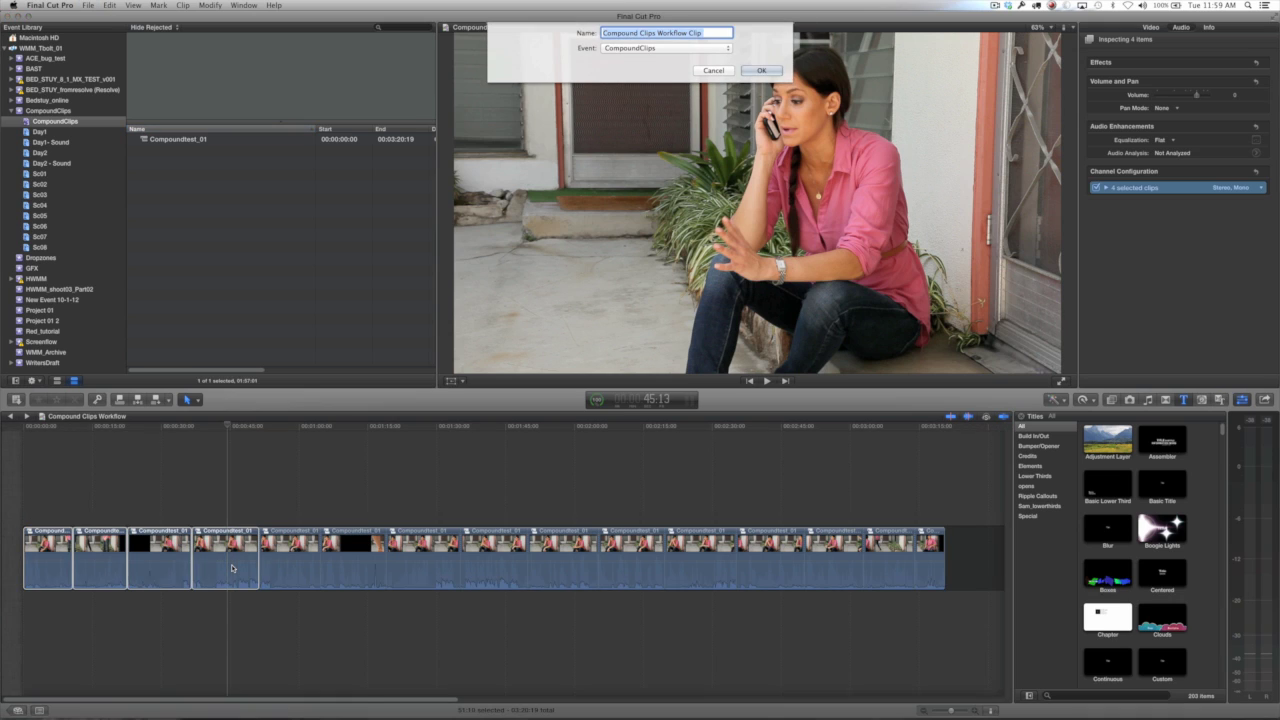
{"action": "type", "text": "Compoun"}
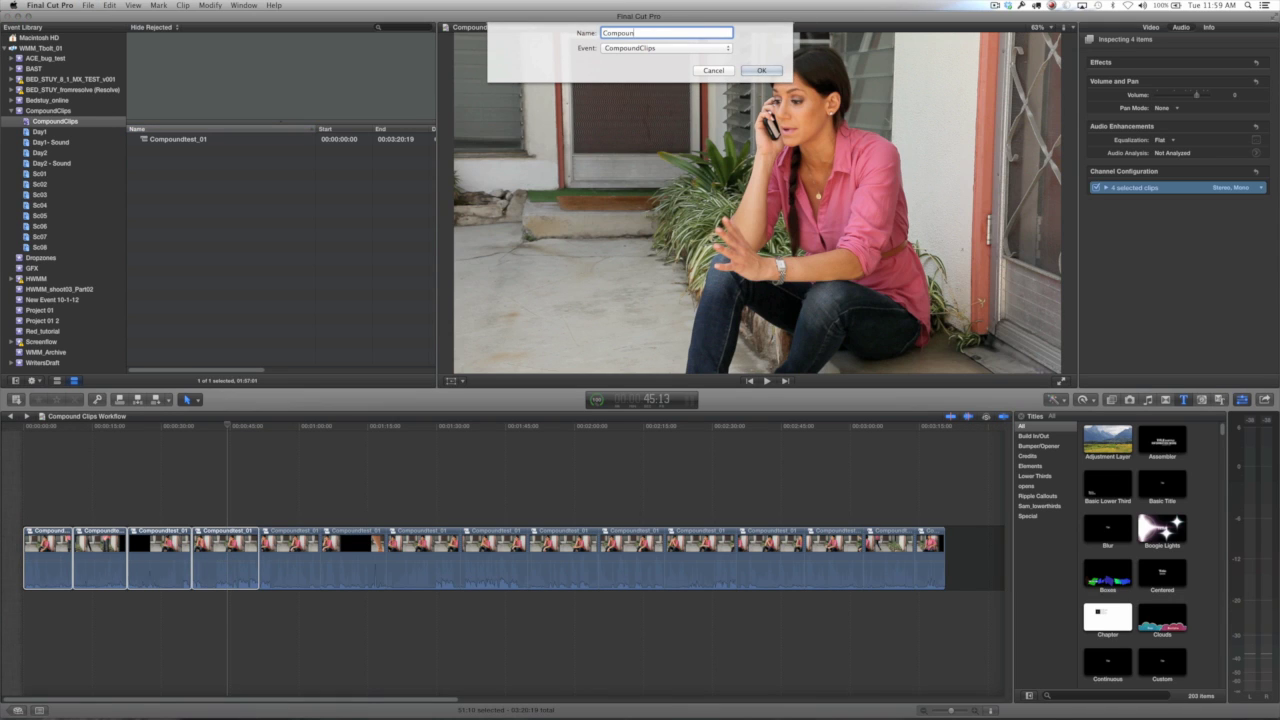
{"action": "type", "text": "dtest_02"}
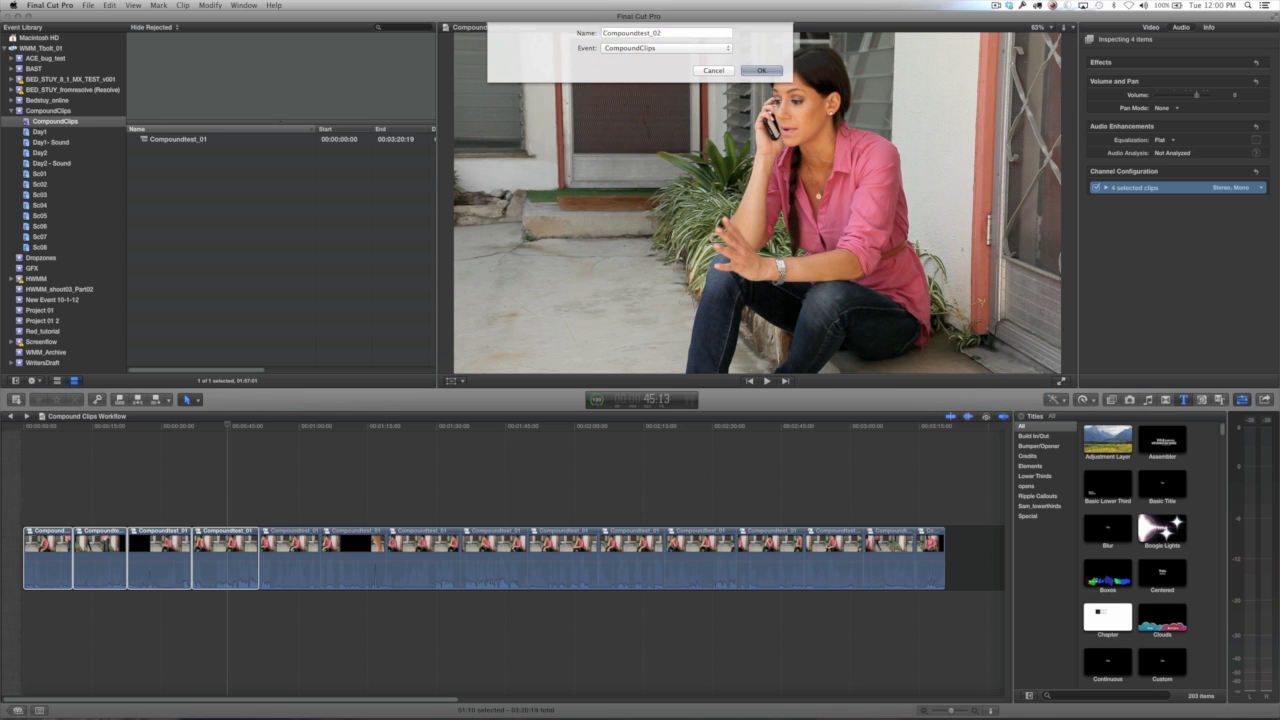
{"action": "key", "text": "Return"}
{"action": "key", "text": "super+4"}
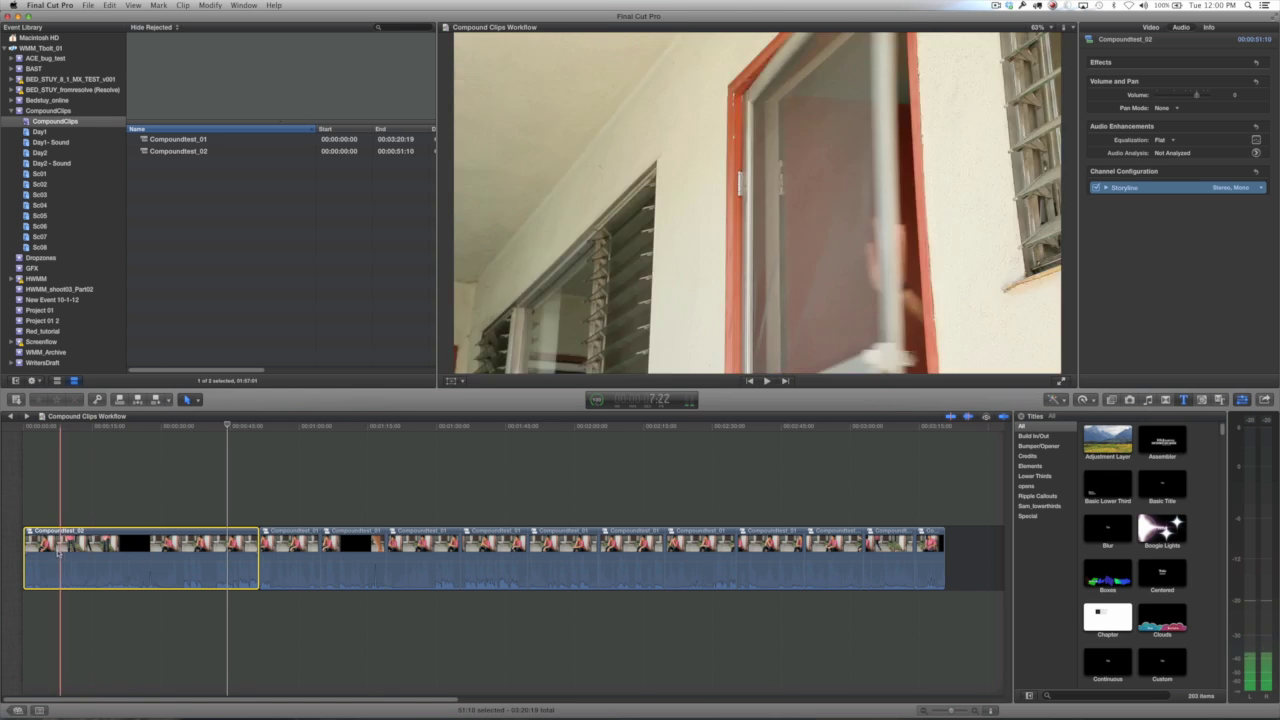
Step: Cut the Compoundtest_02 clip into eight segments, and check the size of CurrentVersion.fcpproject in Finder
{"action": "key", "text": "super+b"}
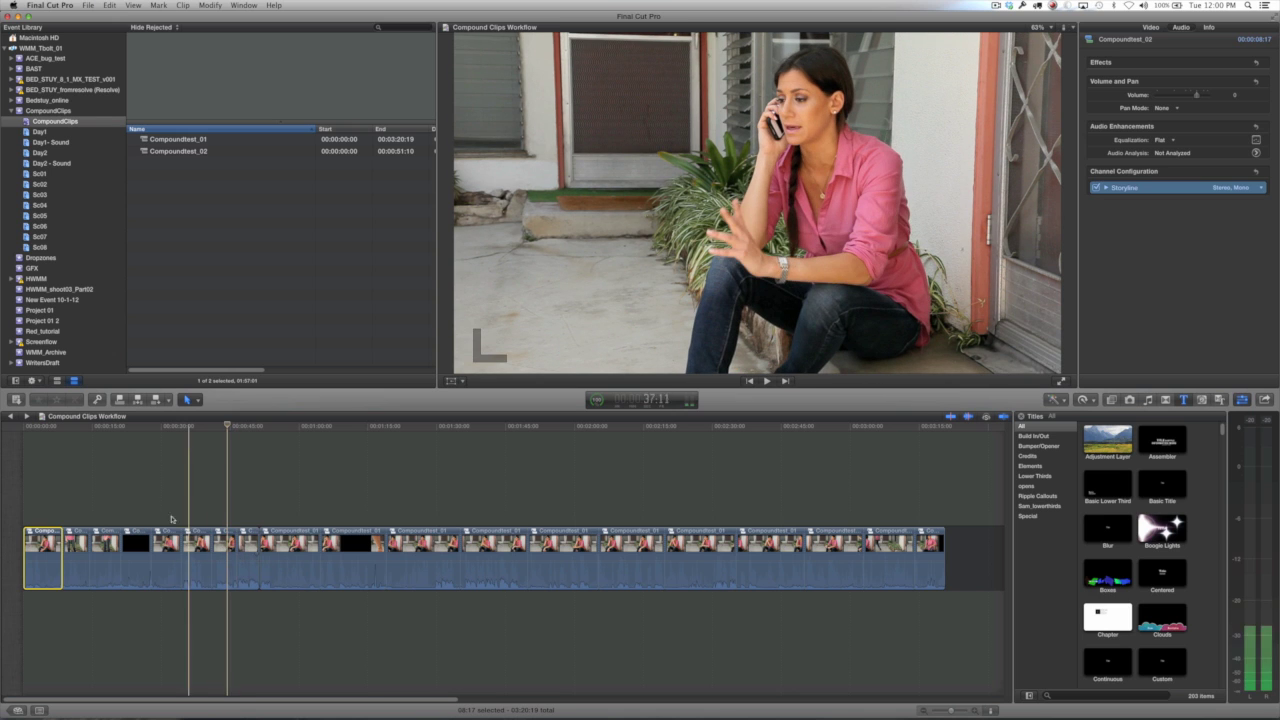
{"action": "key", "text": "super+Tab"}
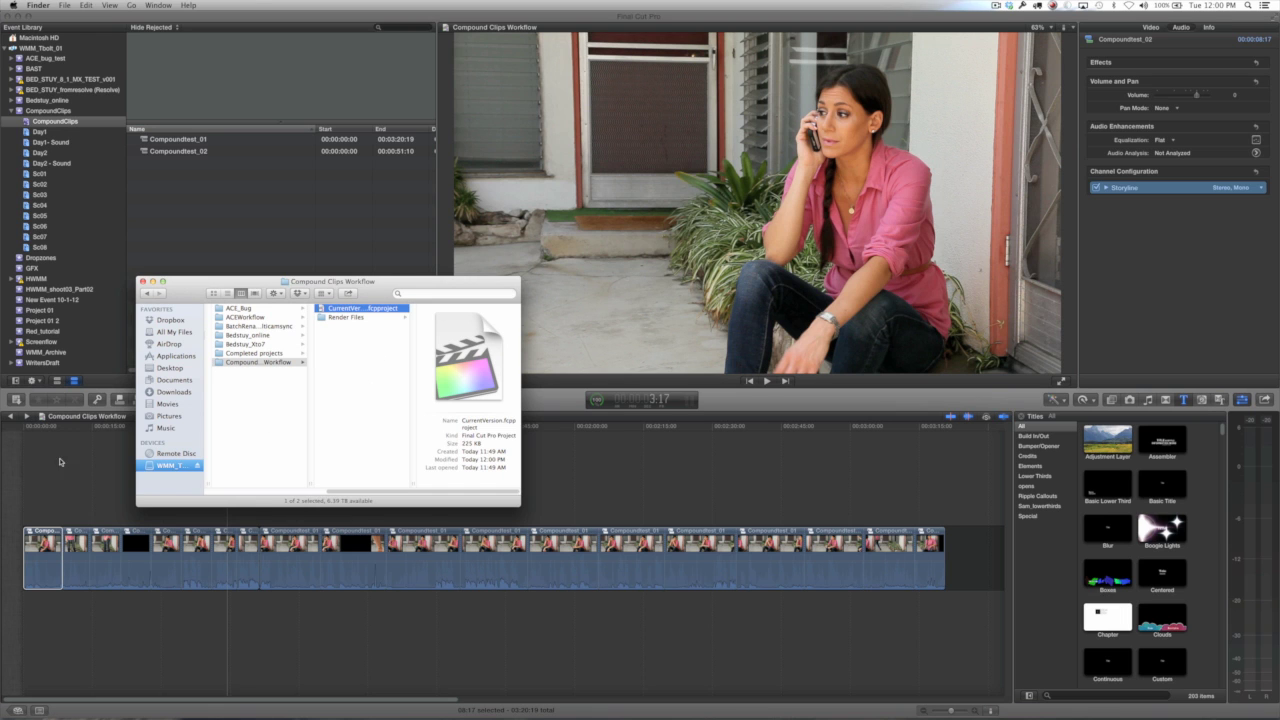
{"action": "left_click", "coordinate": [59, 461]}
Step: Combine the first seven Compoundtest_02 segments into a compound clip named compoundtest_03 in the CompoundClips event
{"action": "left_click_drag", "start_coordinate": [62, 510], "coordinate": [213, 558]}
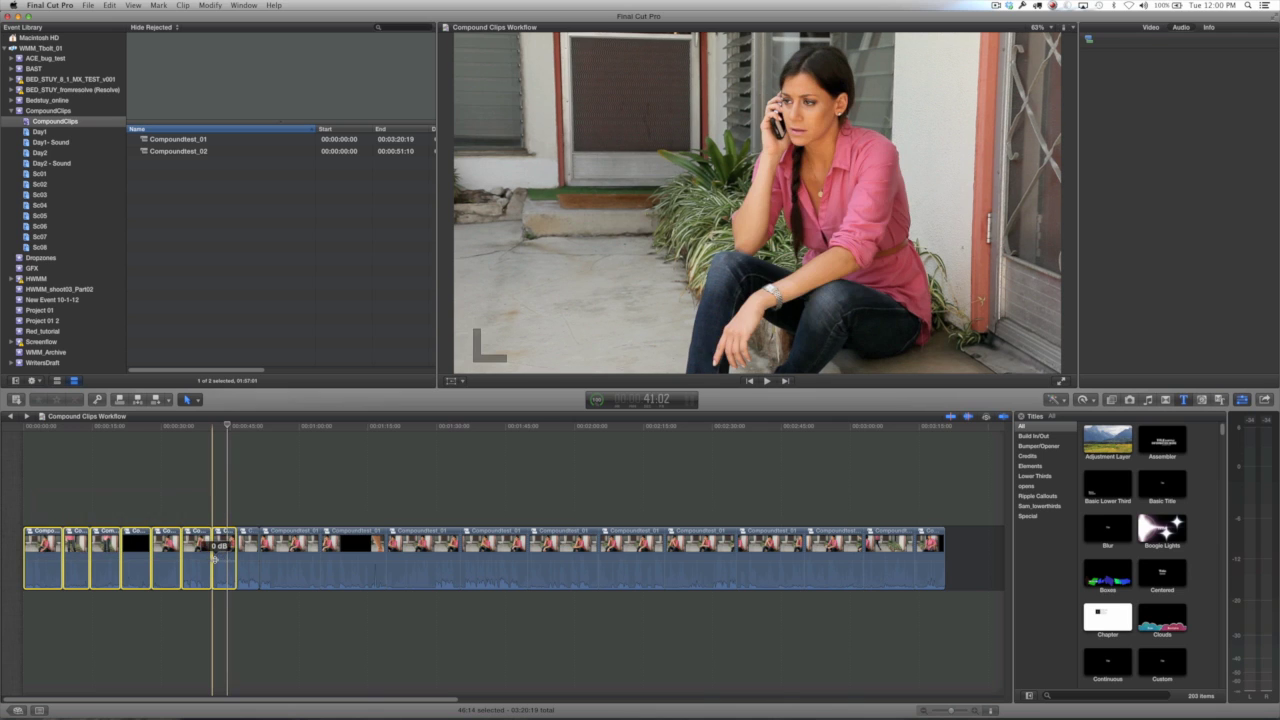
{"action": "key", "text": "alt+g"}
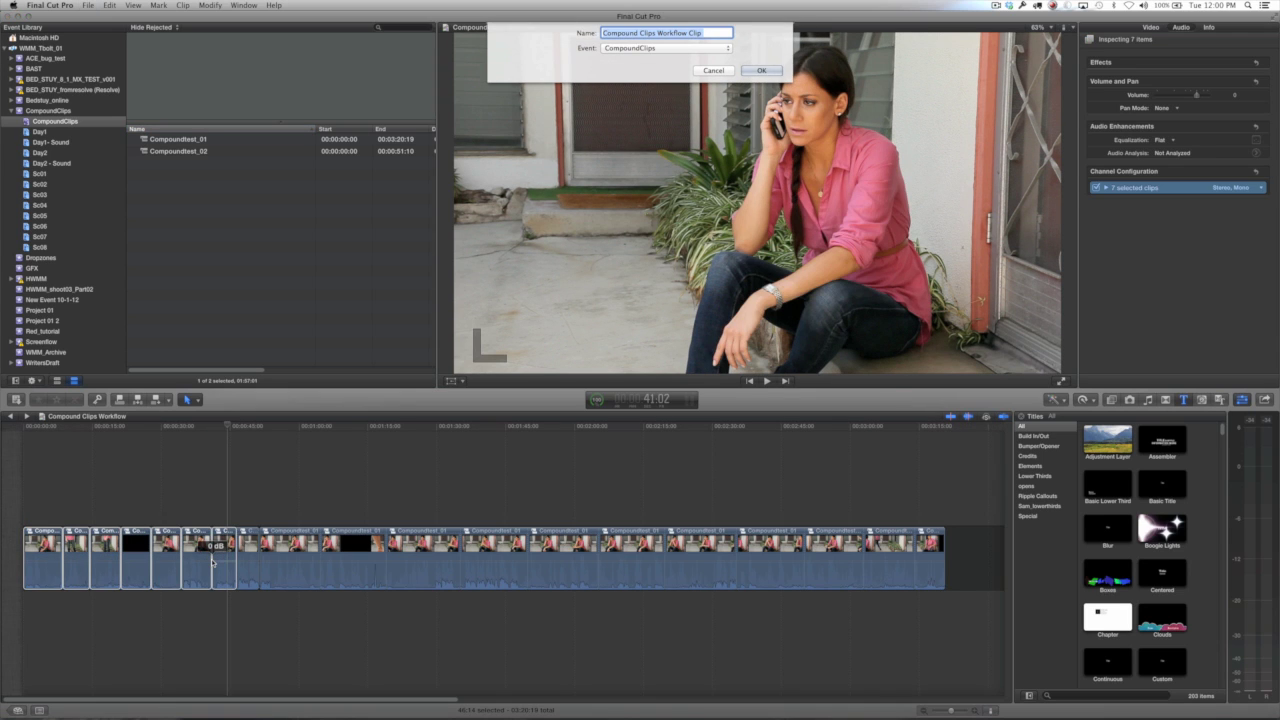
{"action": "type", "text": "compoundtest_03"}
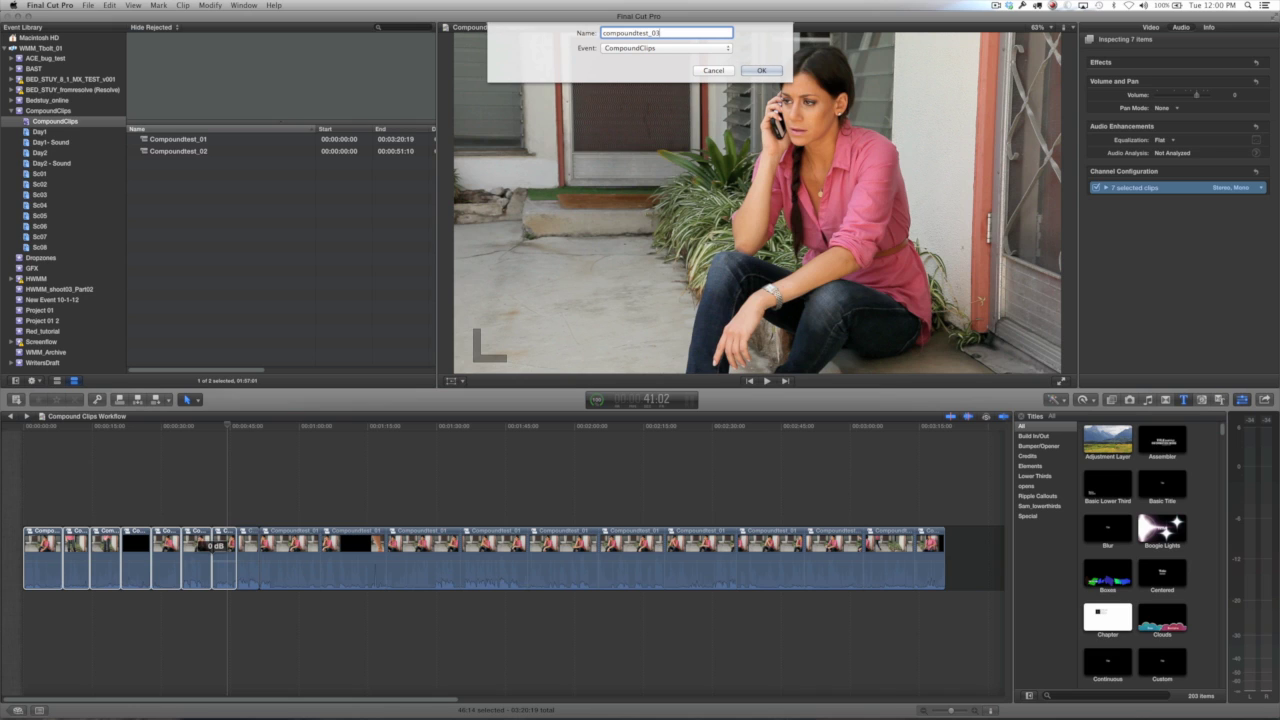
{"action": "key", "text": "Return"}
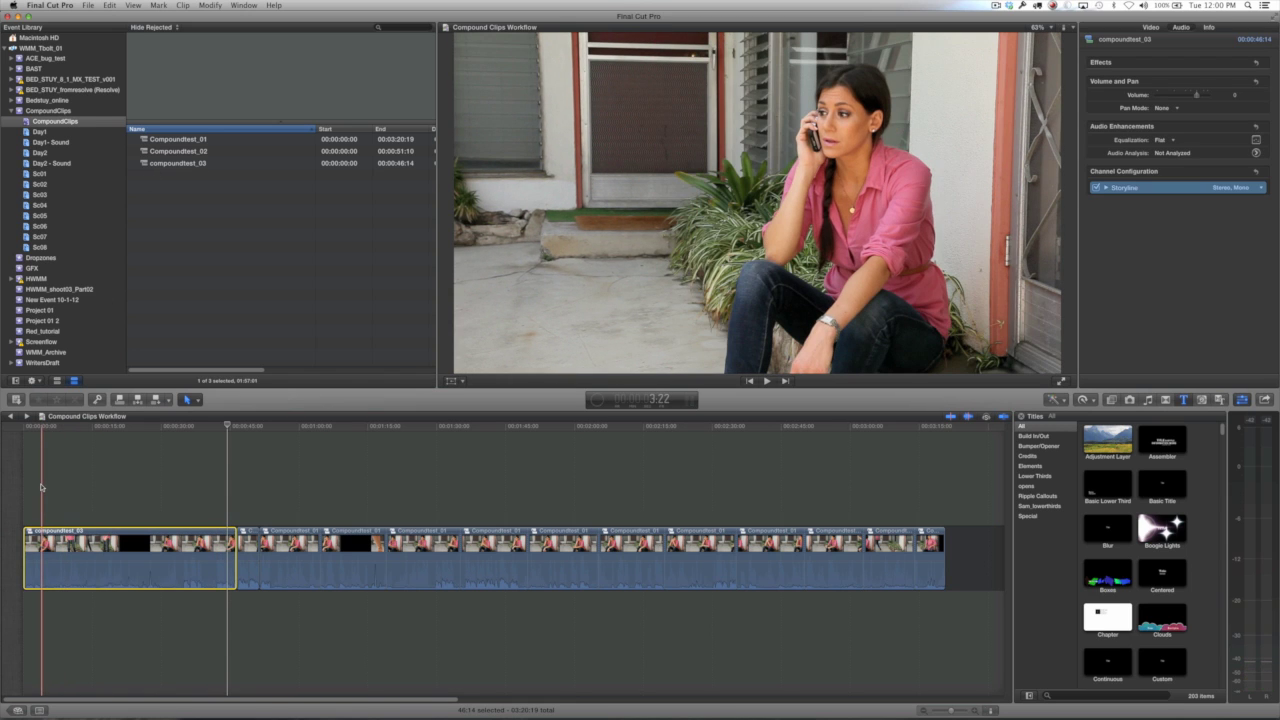
Step: Cut the compoundtest_03 clip along its whole length into short segments, and check the CurrentVersion.fcpproject size in Finder
{"action": "key", "text": "super+b"}
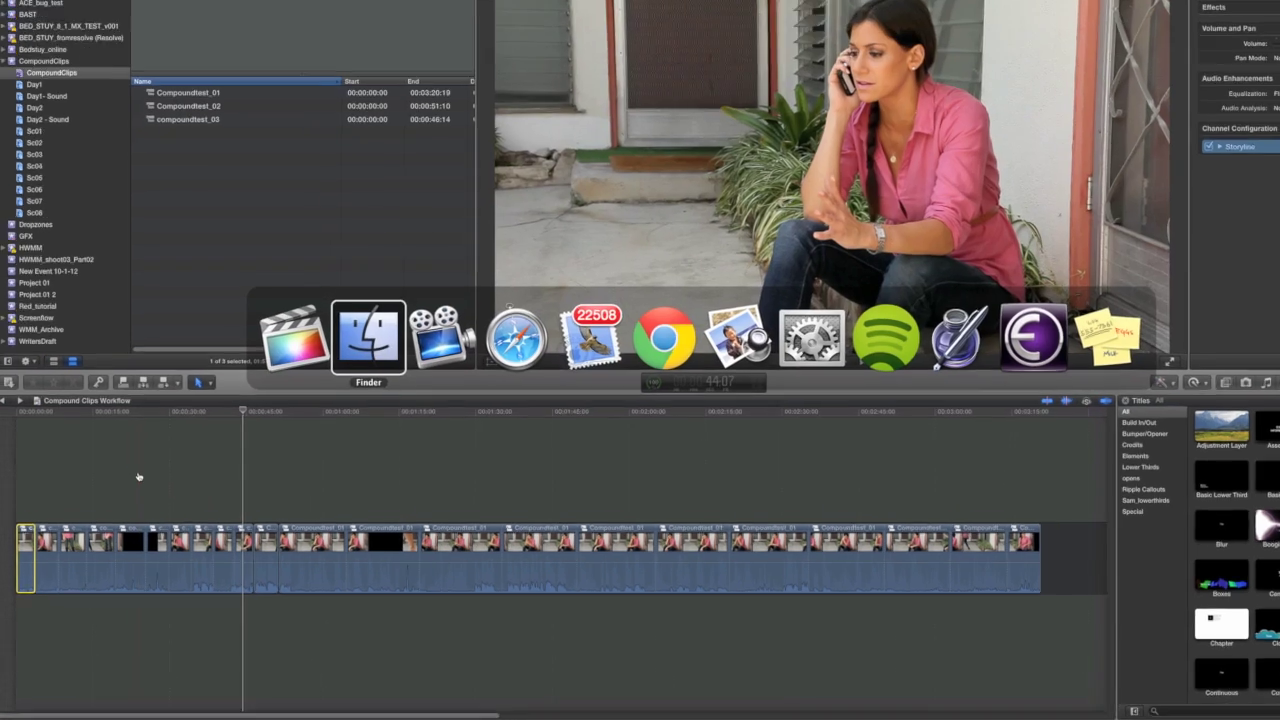
{"action": "left_click", "coordinate": [366, 334]}
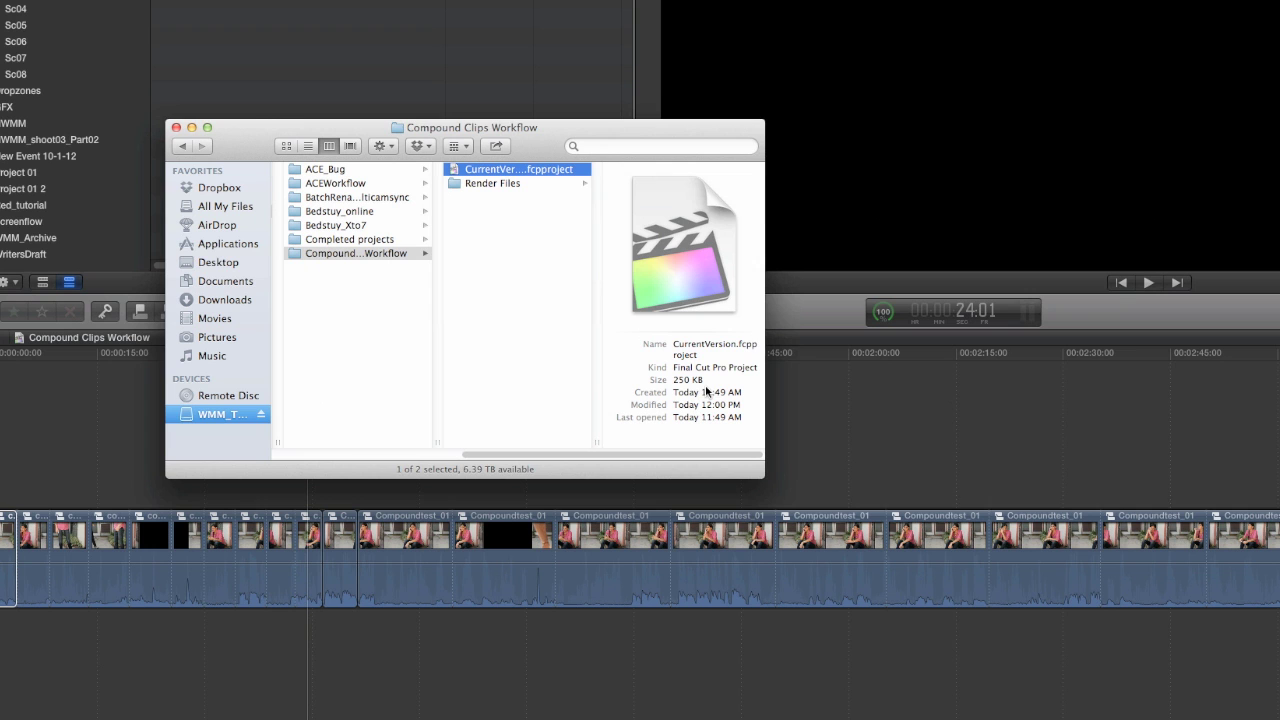
{"action": "left_click", "coordinate": [55, 403]}
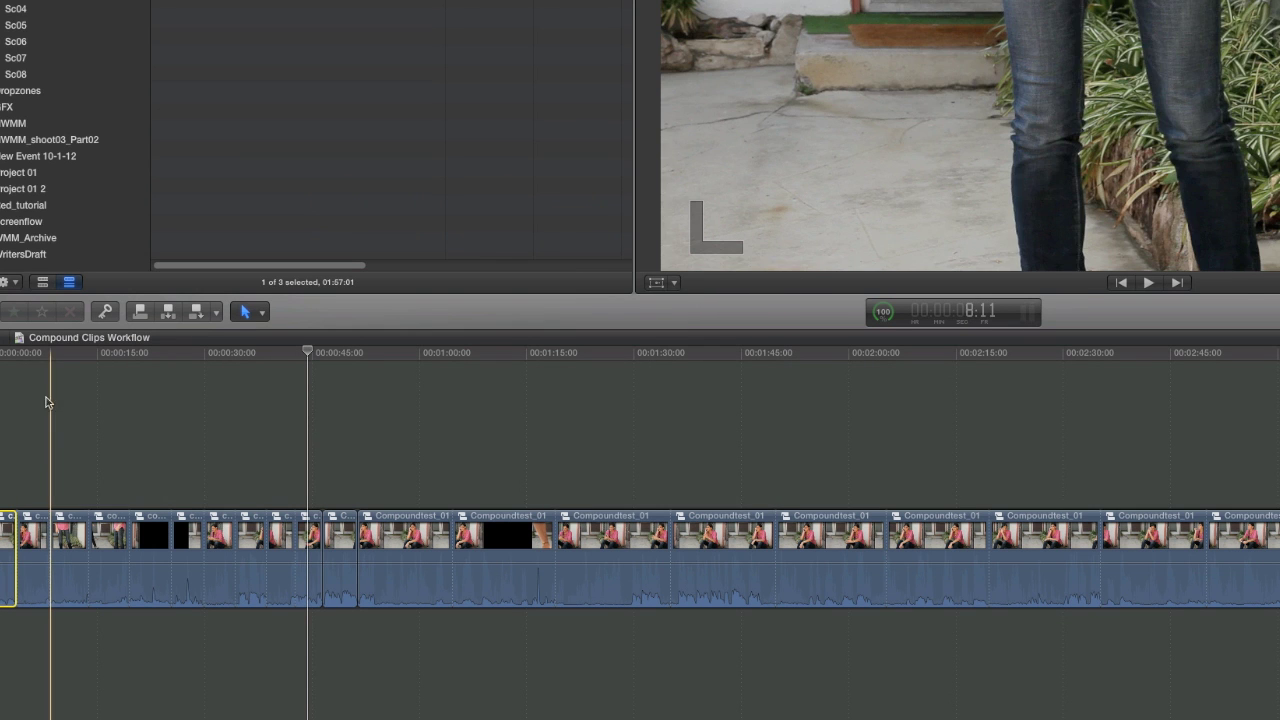
Step: Select all the compoundtest_03 segments at the start of the timeline
{"action": "left_click_drag", "start_coordinate": [2, 460], "coordinate": [312, 560]}
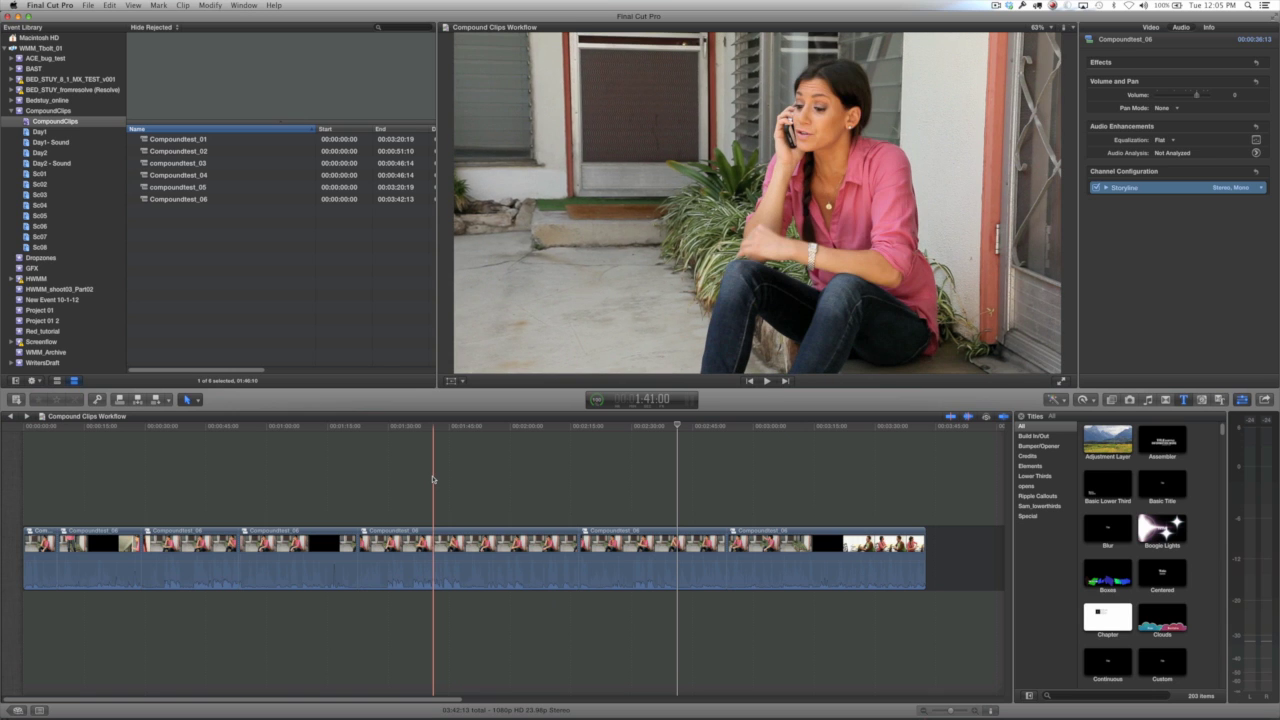
Step: Switch to Finder to check the project file size with the cut-up Compoundtest_06 clip in the timeline, and return to Final Cut Pro
{"action": "key", "text": "super+Tab"}
{"action": "key", "text": "super+Tab"}
{"action": "key", "text": "super+Tab"}
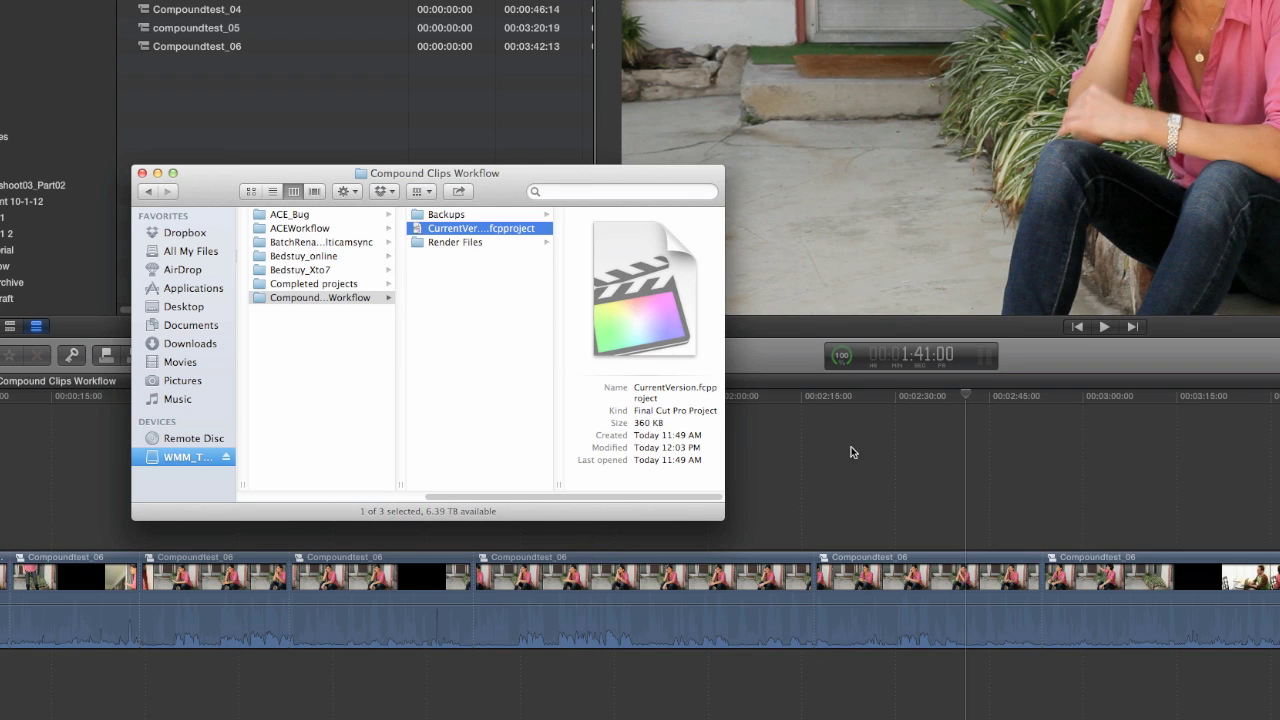
{"action": "left_click", "coordinate": [843, 442]}
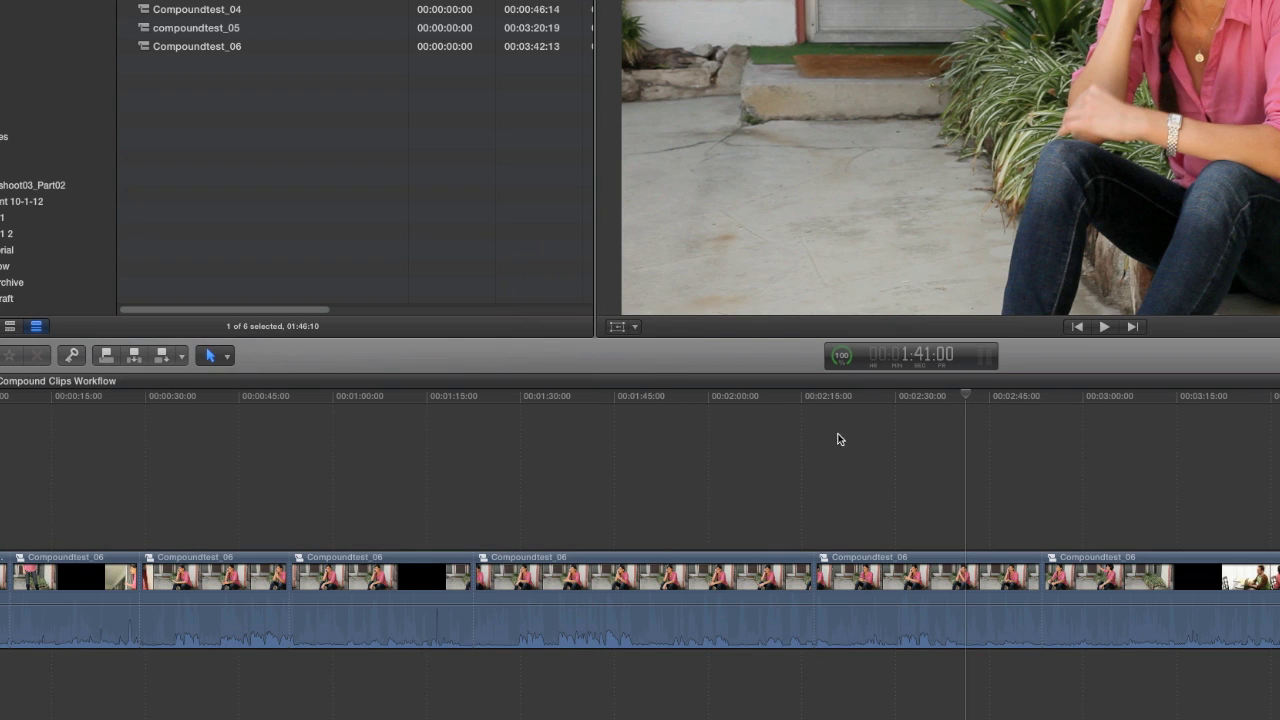
{"action": "left_click", "coordinate": [774, 396]}
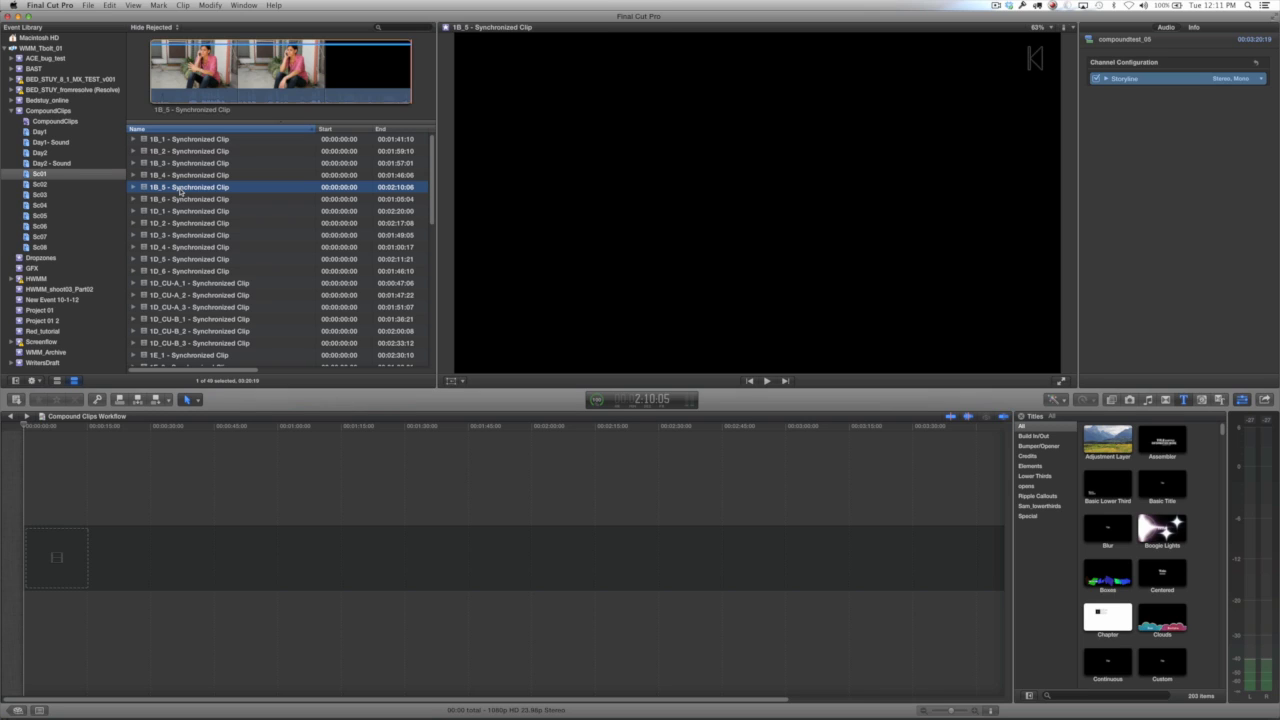
Step: Append the Sc01 synchronized clips from 1B_5 through 1D_CU-B_3 to the empty project timeline, and fit them in view
{"action": "left_click", "coordinate": [181, 343], "text": "shift"}
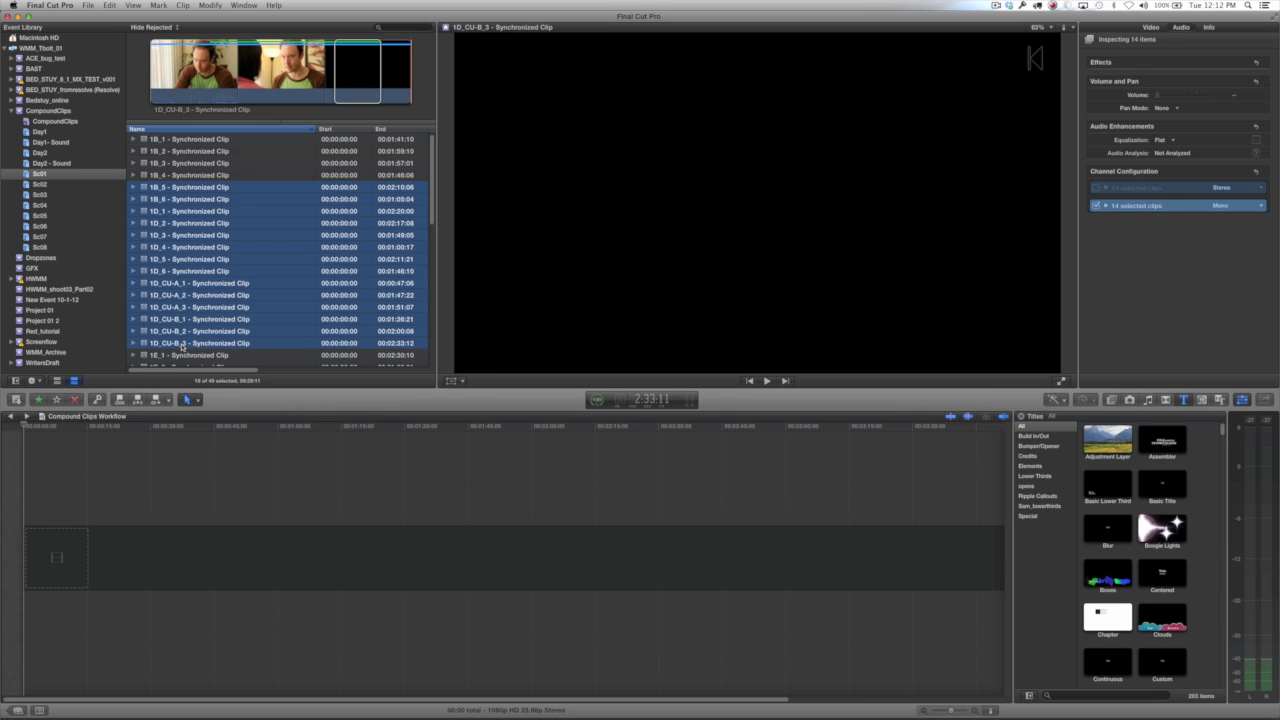
{"action": "key", "text": "e"}
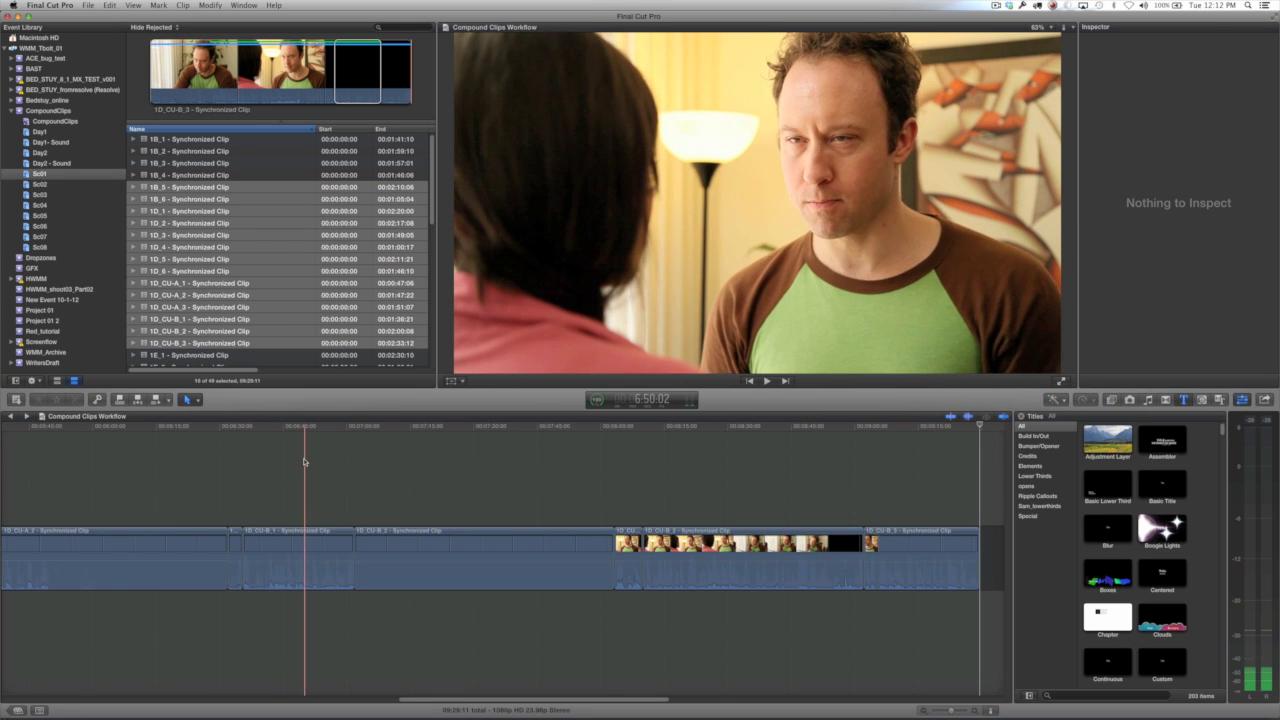
{"action": "key", "text": "shift+z"}
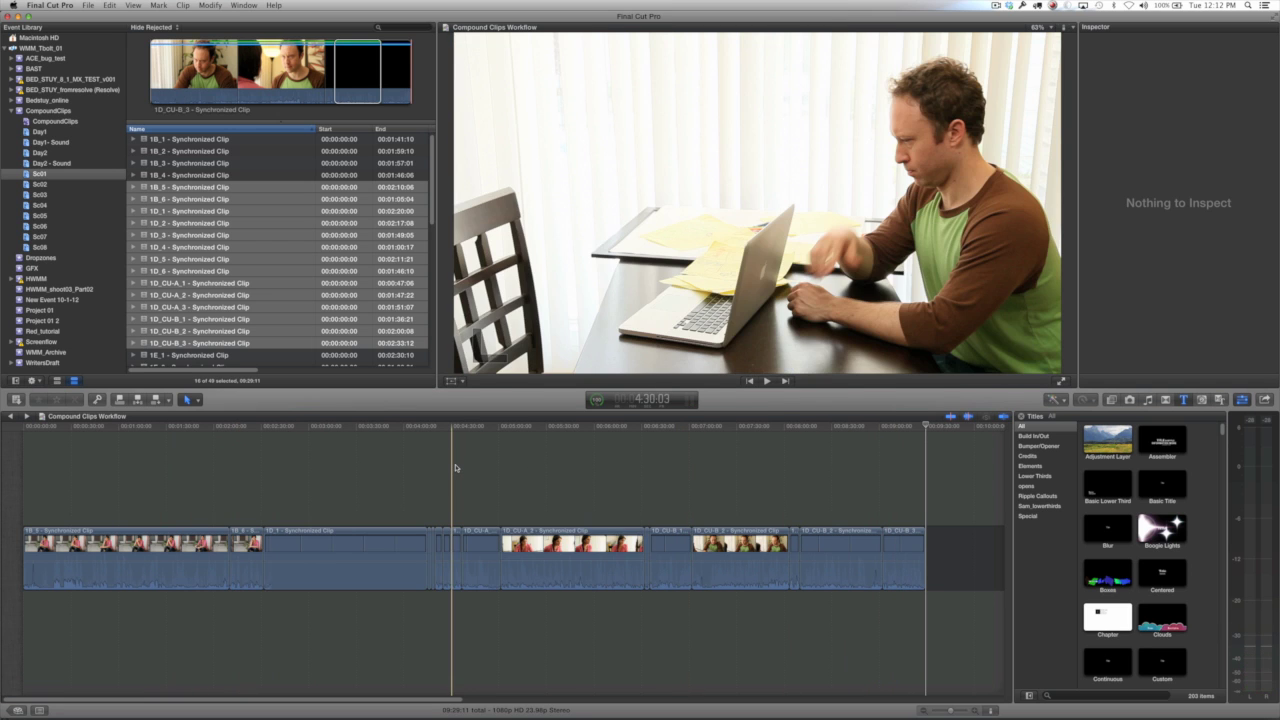
Step: Combine all the clips in the timeline into a compound clip named Compound_test_07 in the CompoundClips event
{"action": "key", "text": "super+a"}
{"action": "key", "text": "alt+g"}
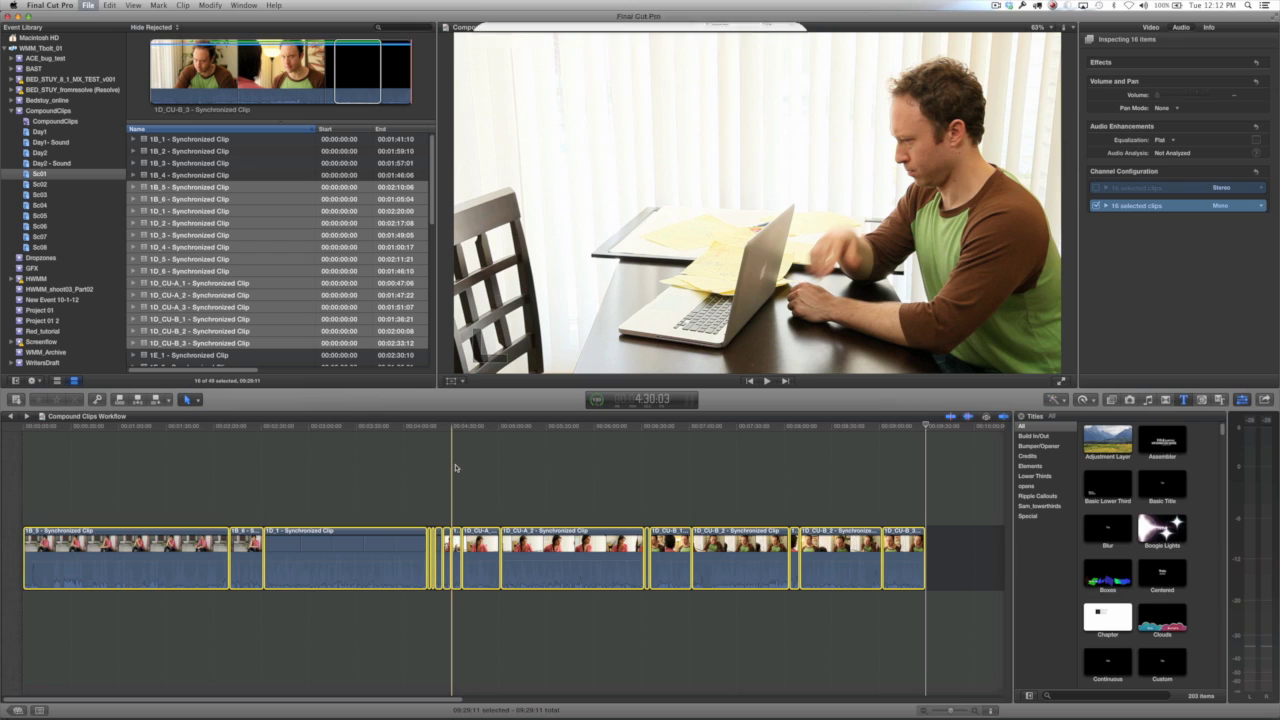
{"action": "type", "text": "C"}
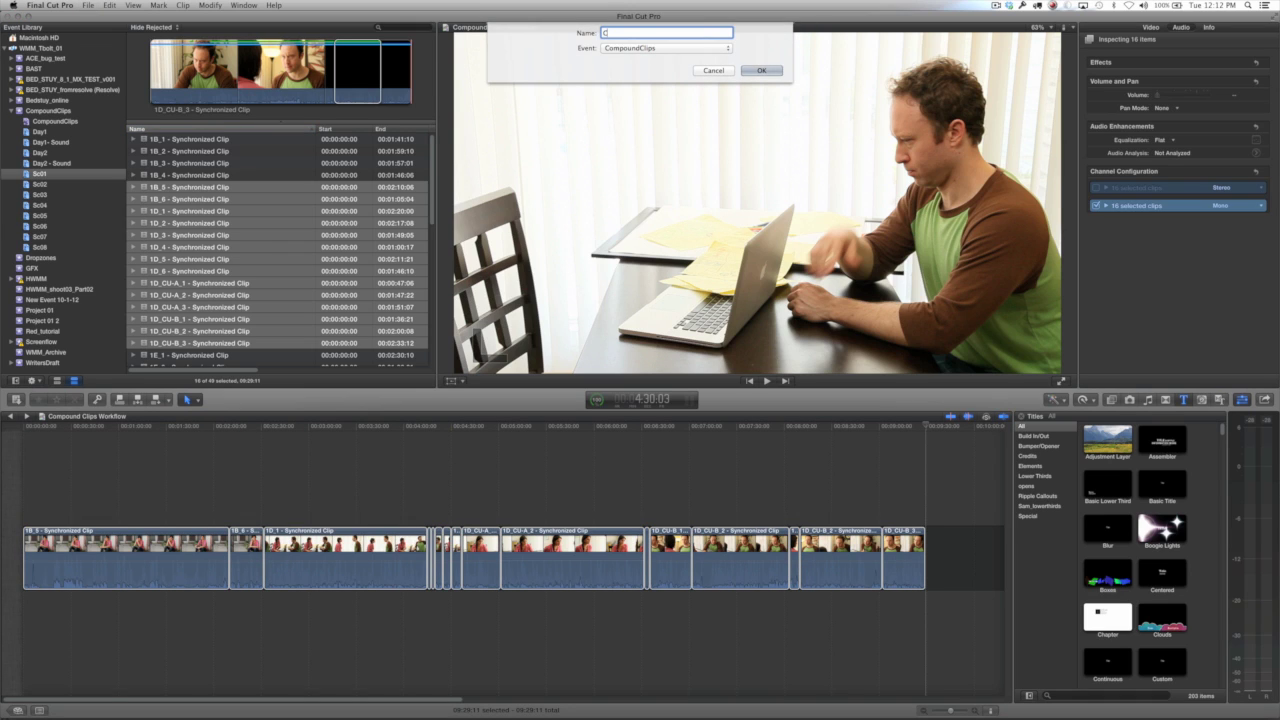
{"action": "type", "text": "ompound_test_07"}
{"action": "key", "text": "Return"}
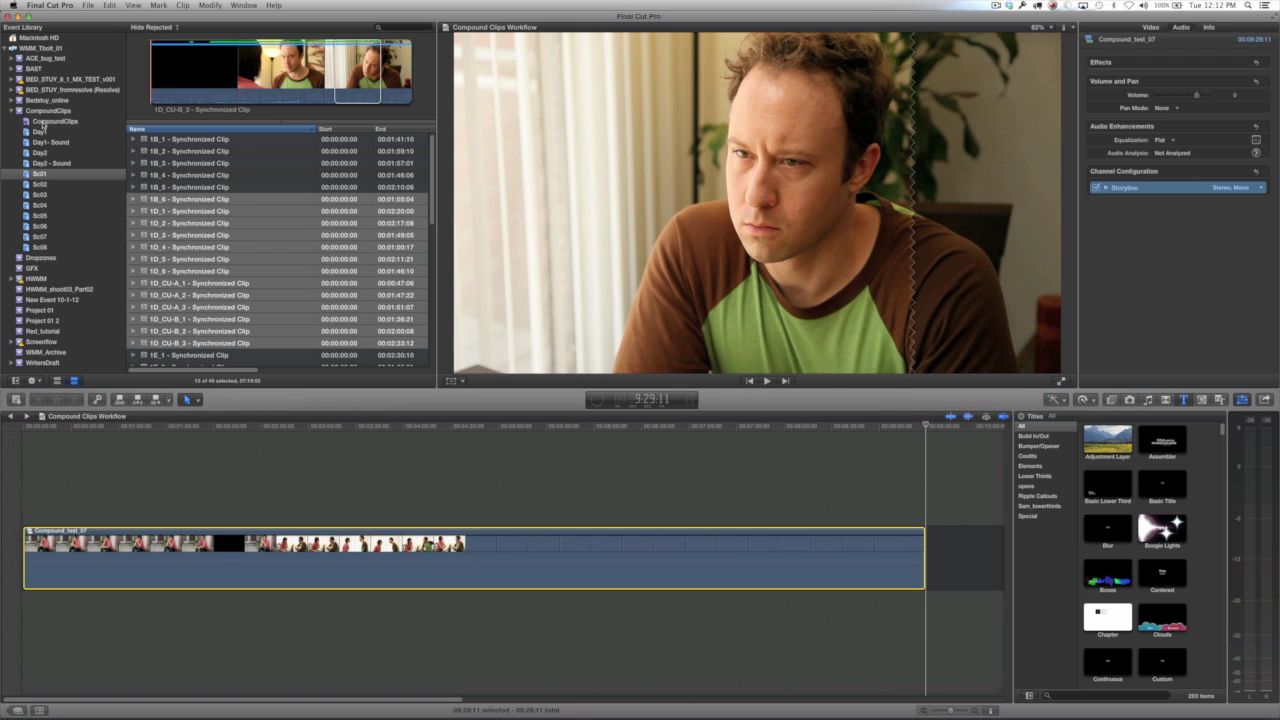
Step: Open Compound_test_07 from the CompoundClips smart collection in its own timeline to examine its contents, and return to the project
{"action": "left_click", "coordinate": [44, 124]}
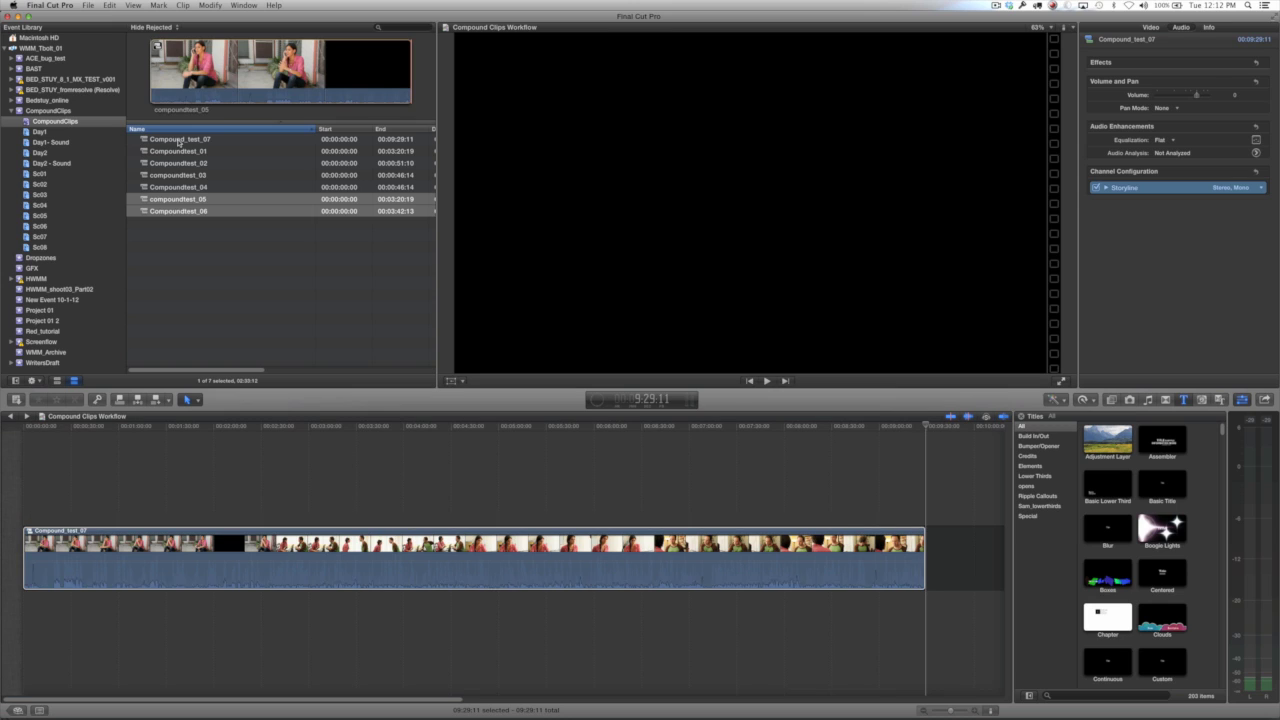
{"action": "left_click", "coordinate": [178, 140]}
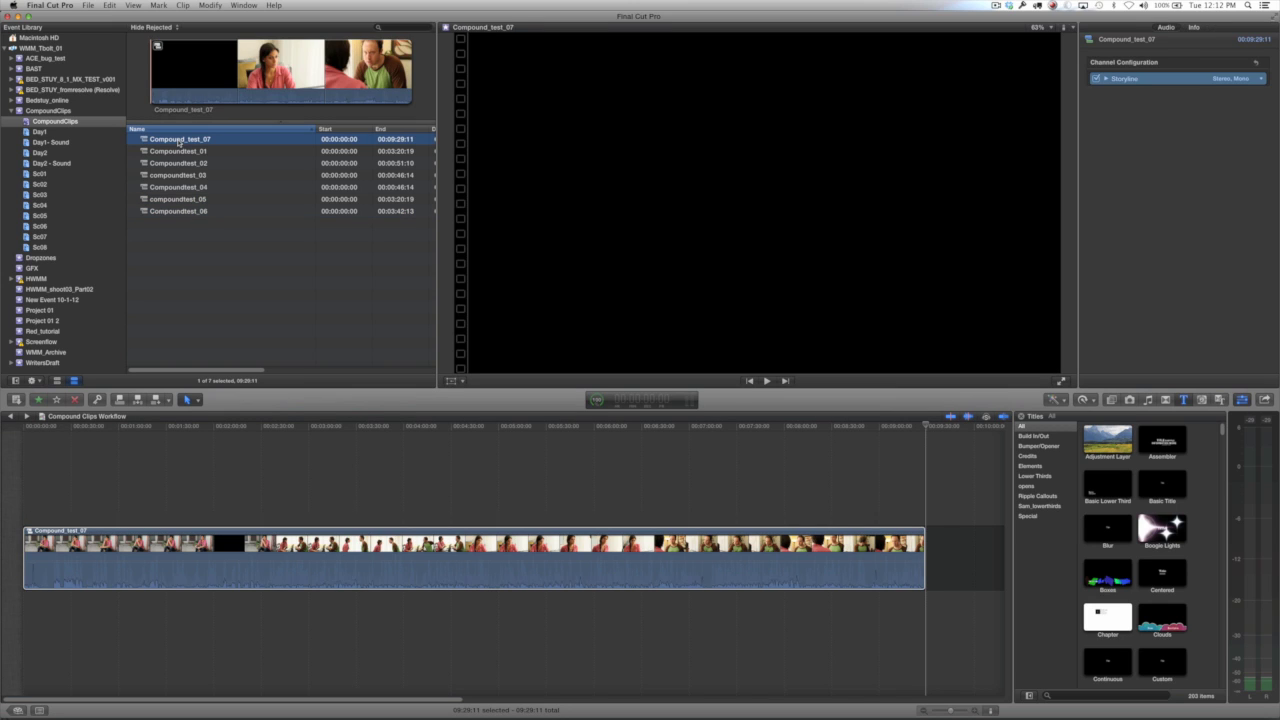
{"action": "right_click", "coordinate": [178, 143]}
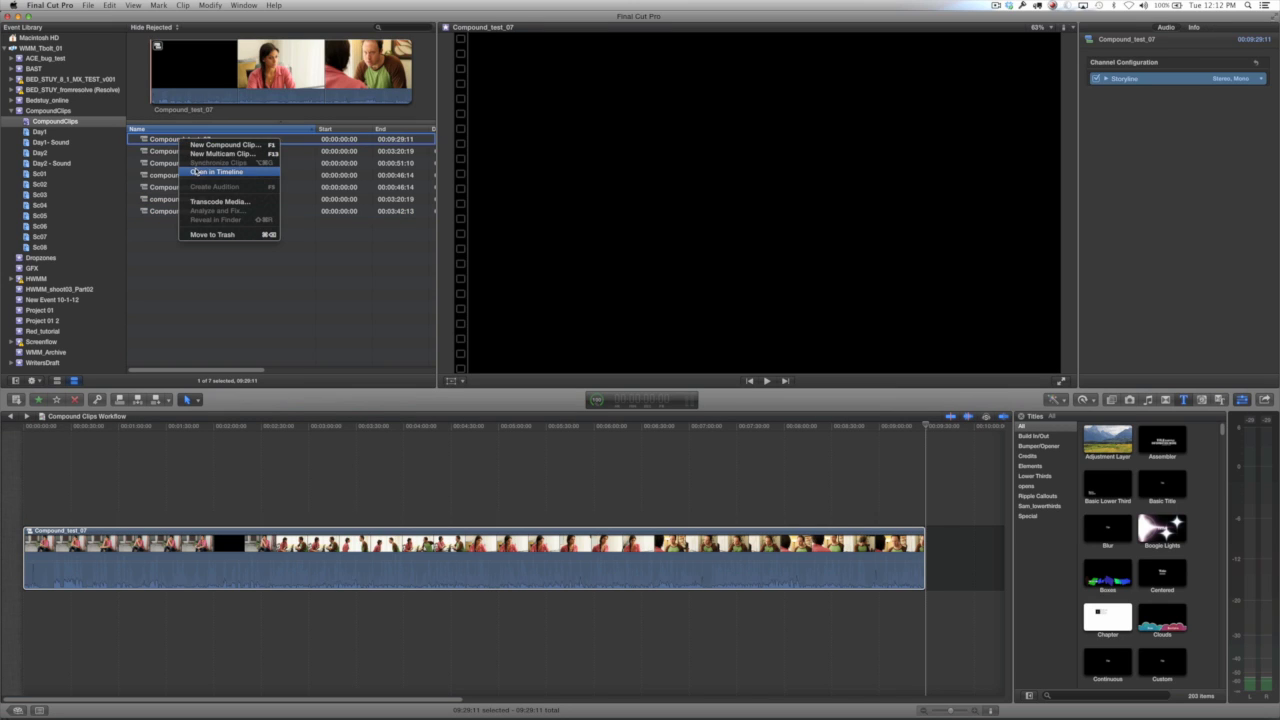
{"action": "left_click", "coordinate": [215, 172]}
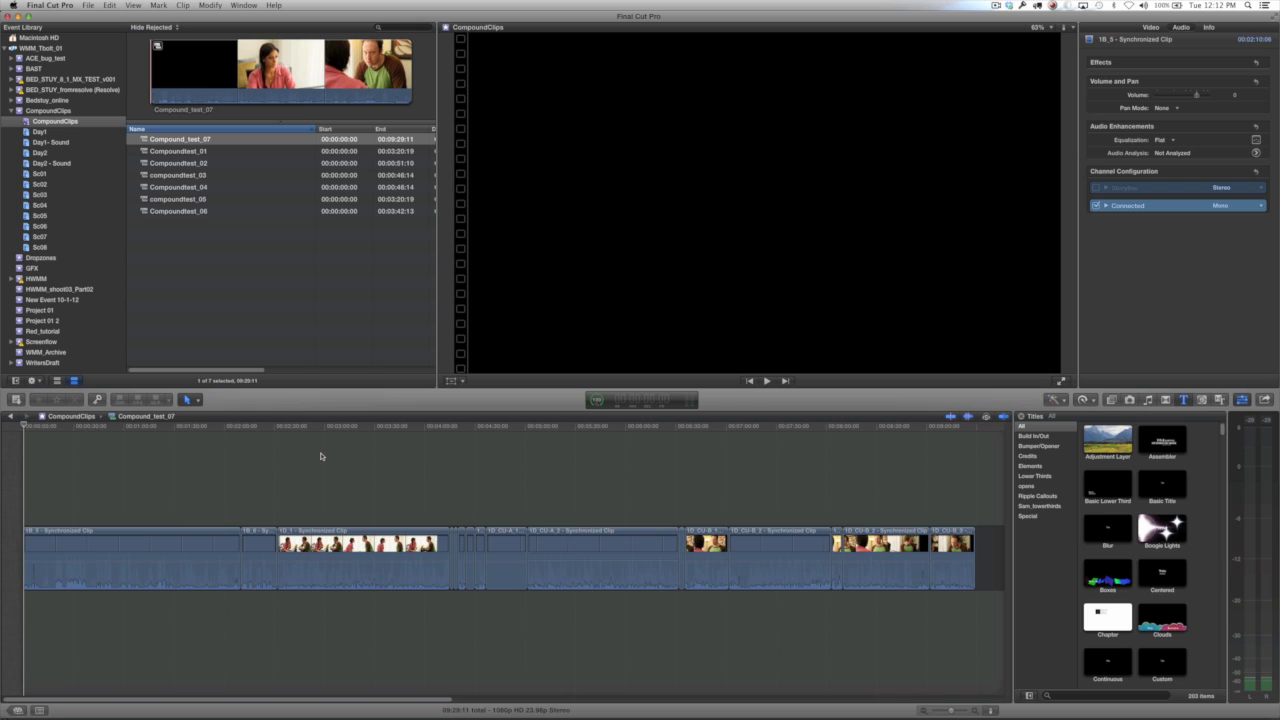
{"action": "left_click", "coordinate": [11, 417]}
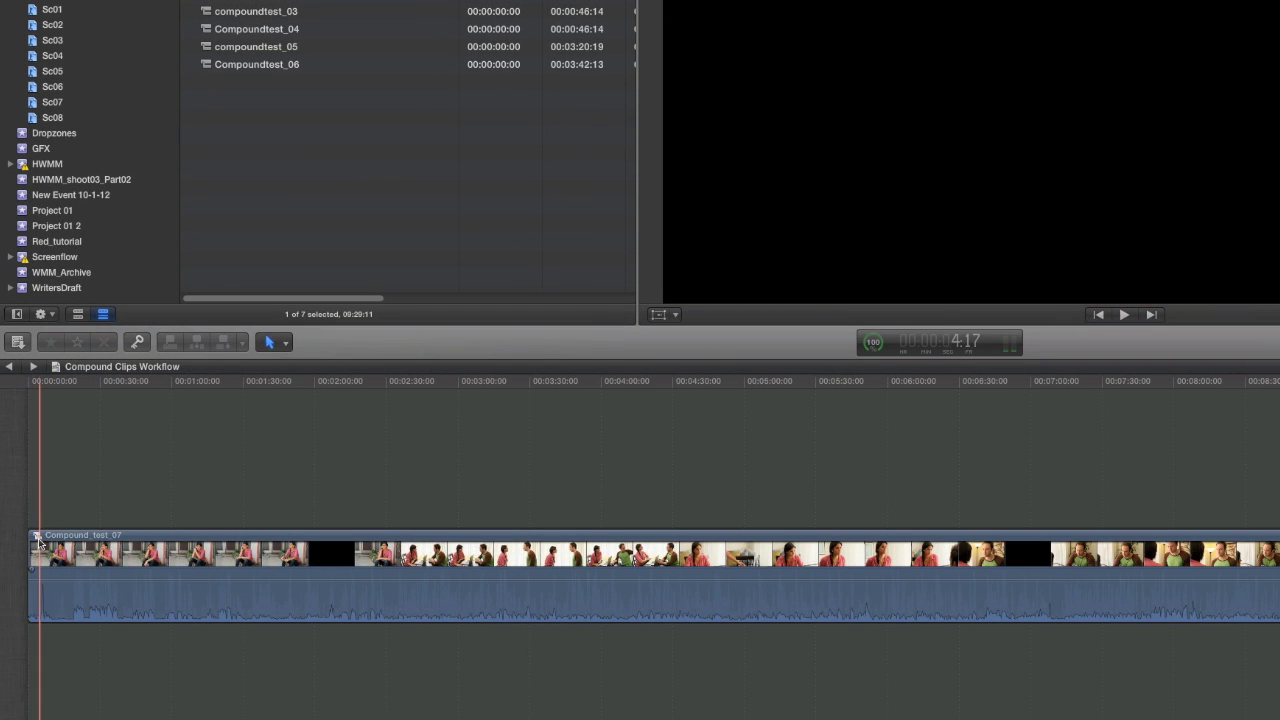
Step: Open Compound_test_07 directly from its clip in the project timeline, and return to the Compound Clips Workflow project
{"action": "double_click", "coordinate": [36, 540]}
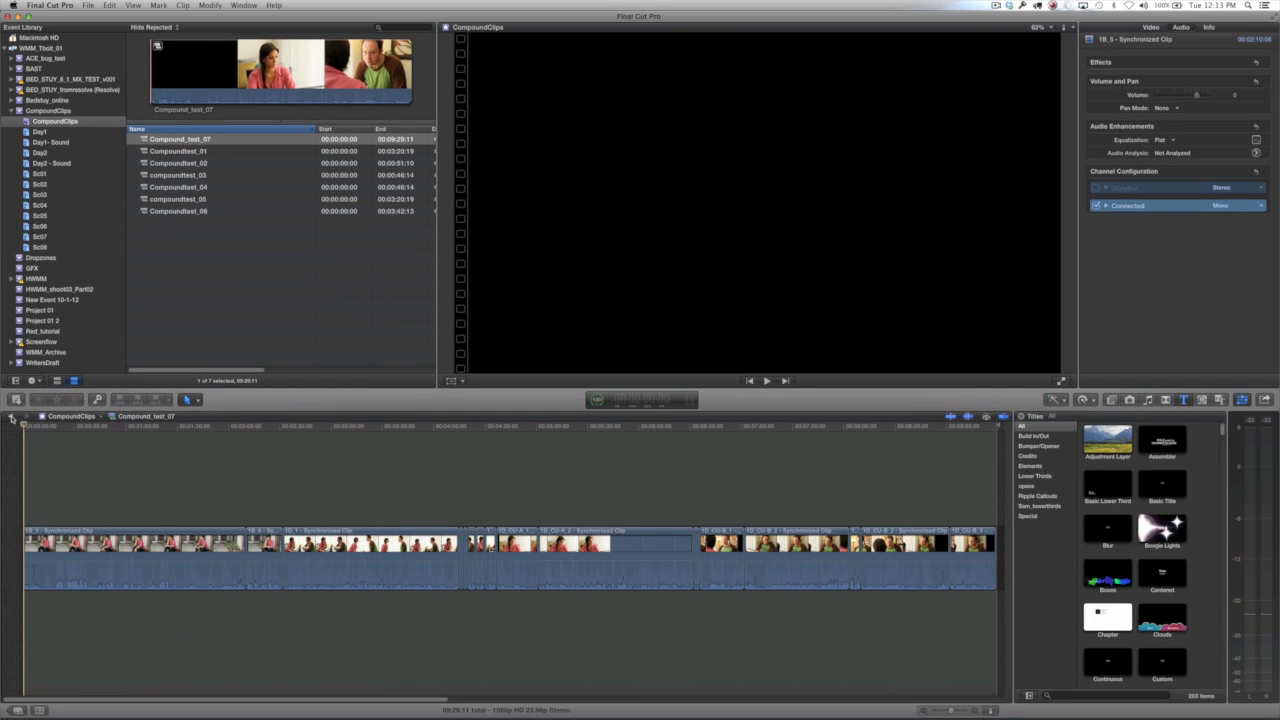
{"action": "left_click", "coordinate": [12, 418]}
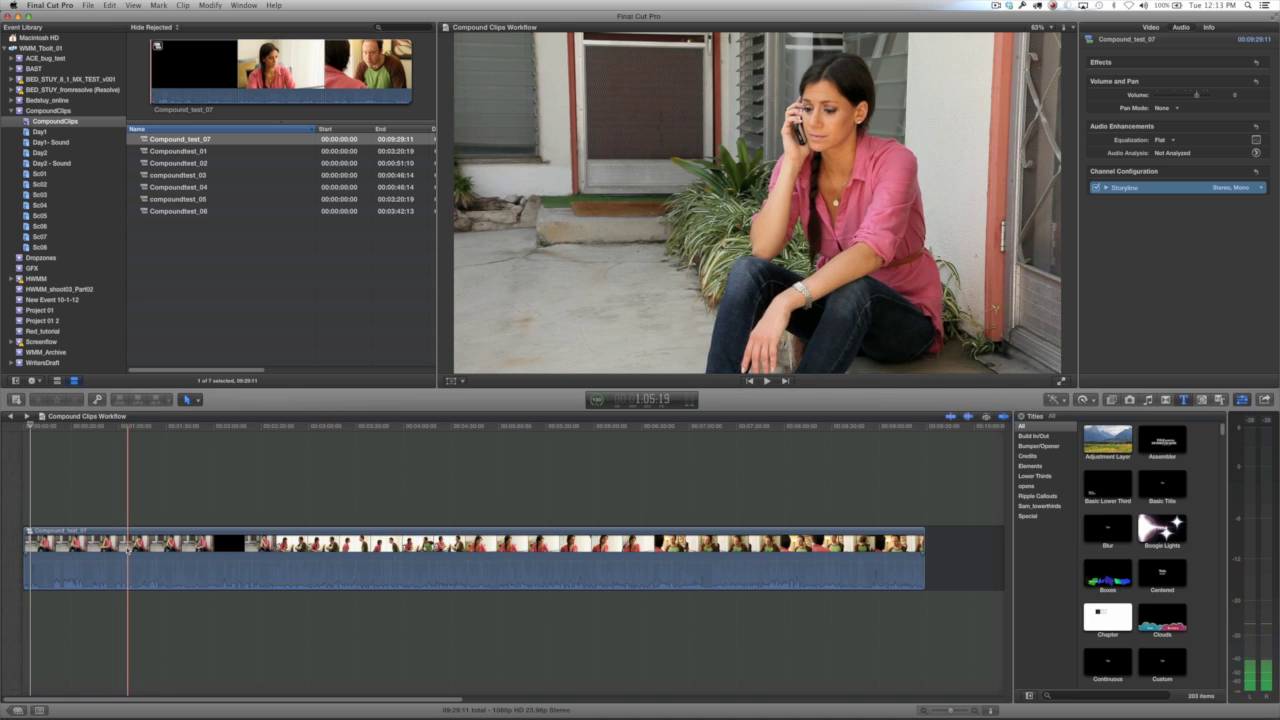
Step: Cut the Compound_test_07 clip along its whole length in the project timeline into seven segments
{"action": "key", "text": "super+b"}
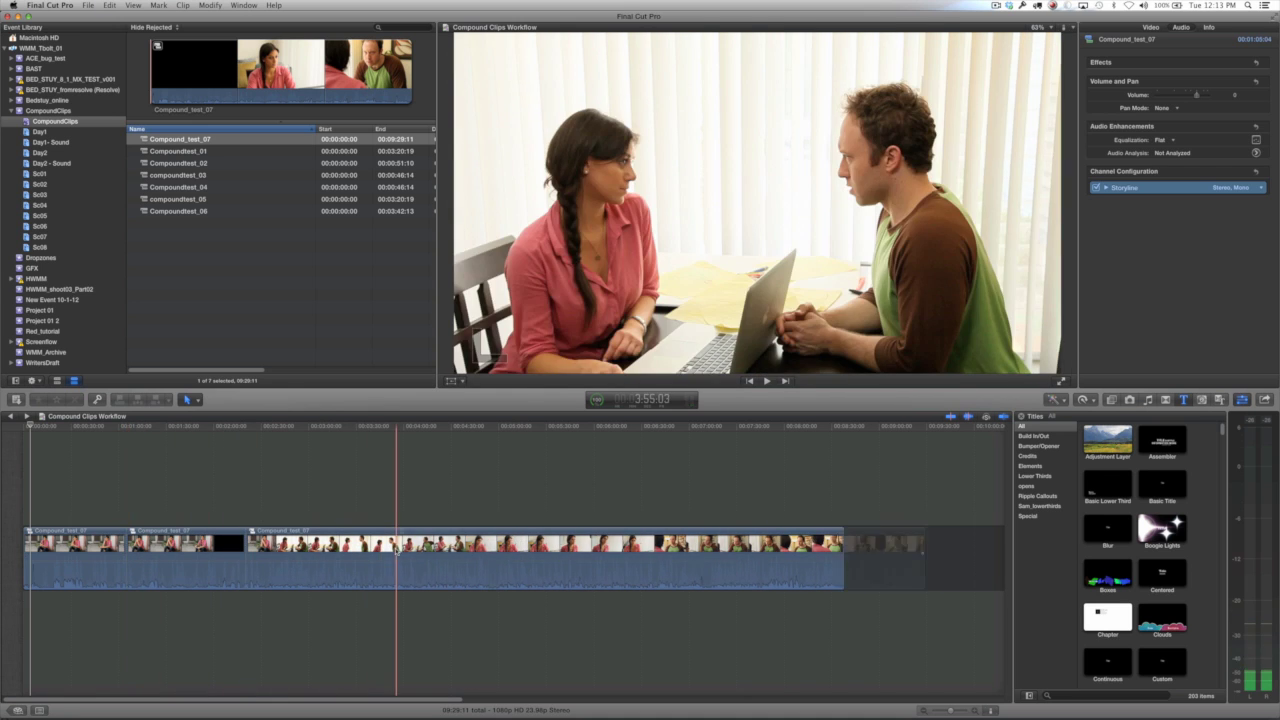
{"action": "key", "text": "super+b"}
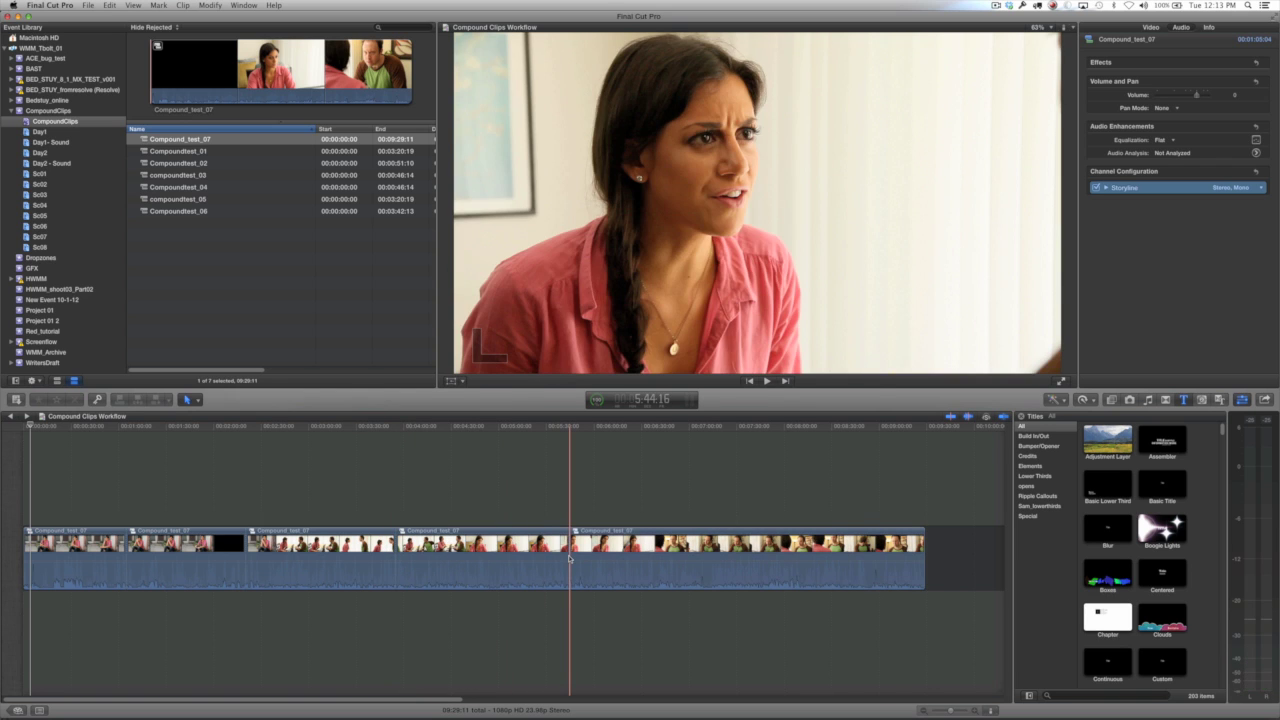
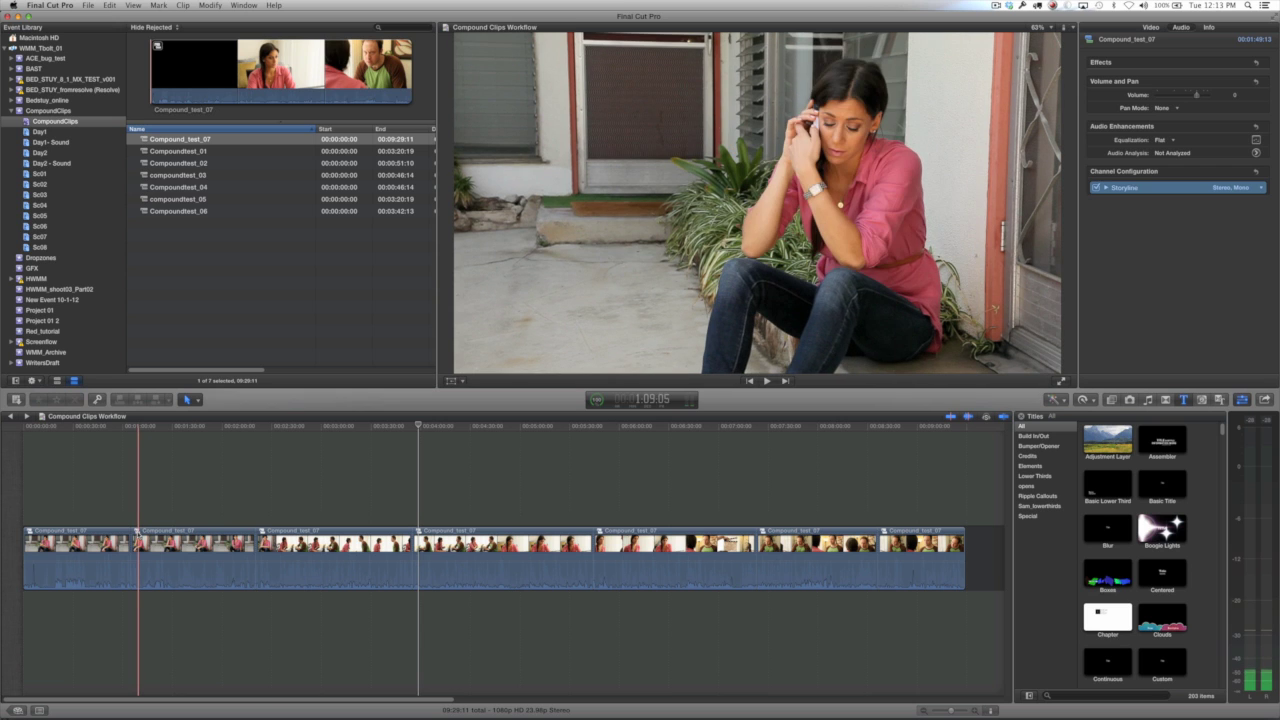
Step: Open the second Compound_test_07 segment in its own timeline to examine which range of the compound clip it uses
{"action": "double_click", "coordinate": [137, 541]}
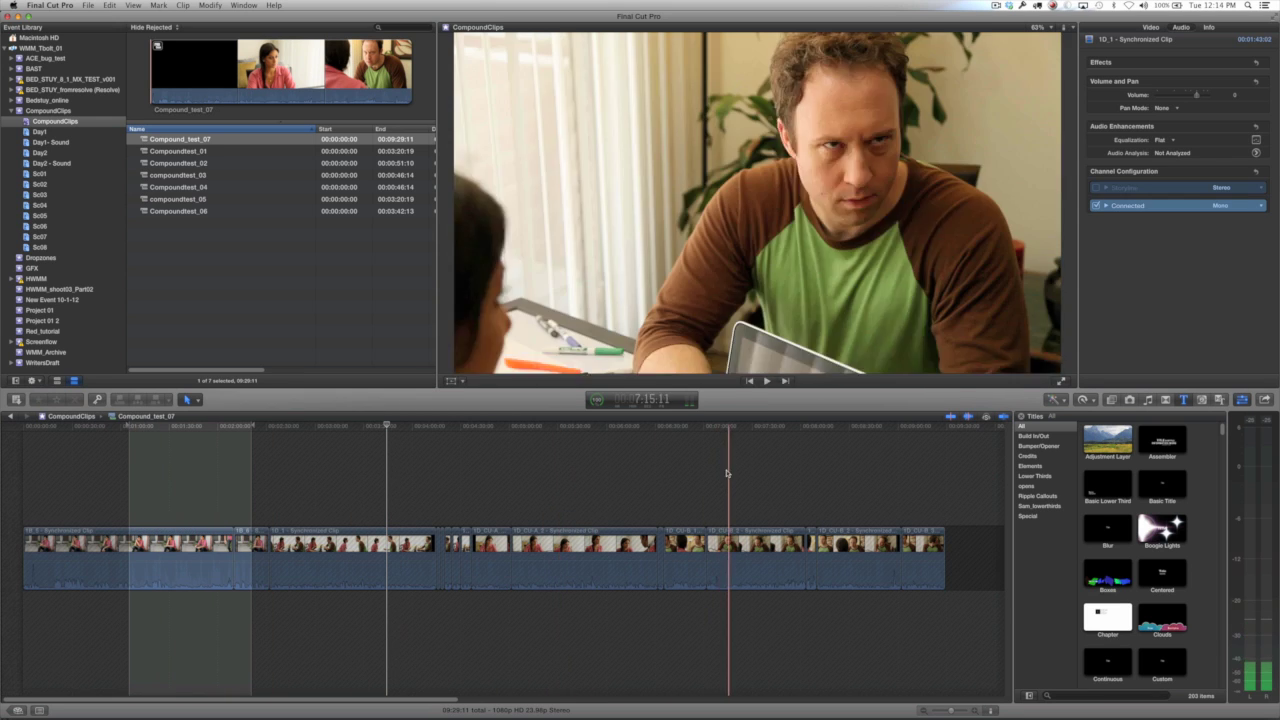
Step: Replace the last four clips inside the Compound_test_07 timeline with a gap, and return to the Compound Clips Workflow project
{"action": "left_click_drag", "start_coordinate": [723, 472], "coordinate": [903, 562]}
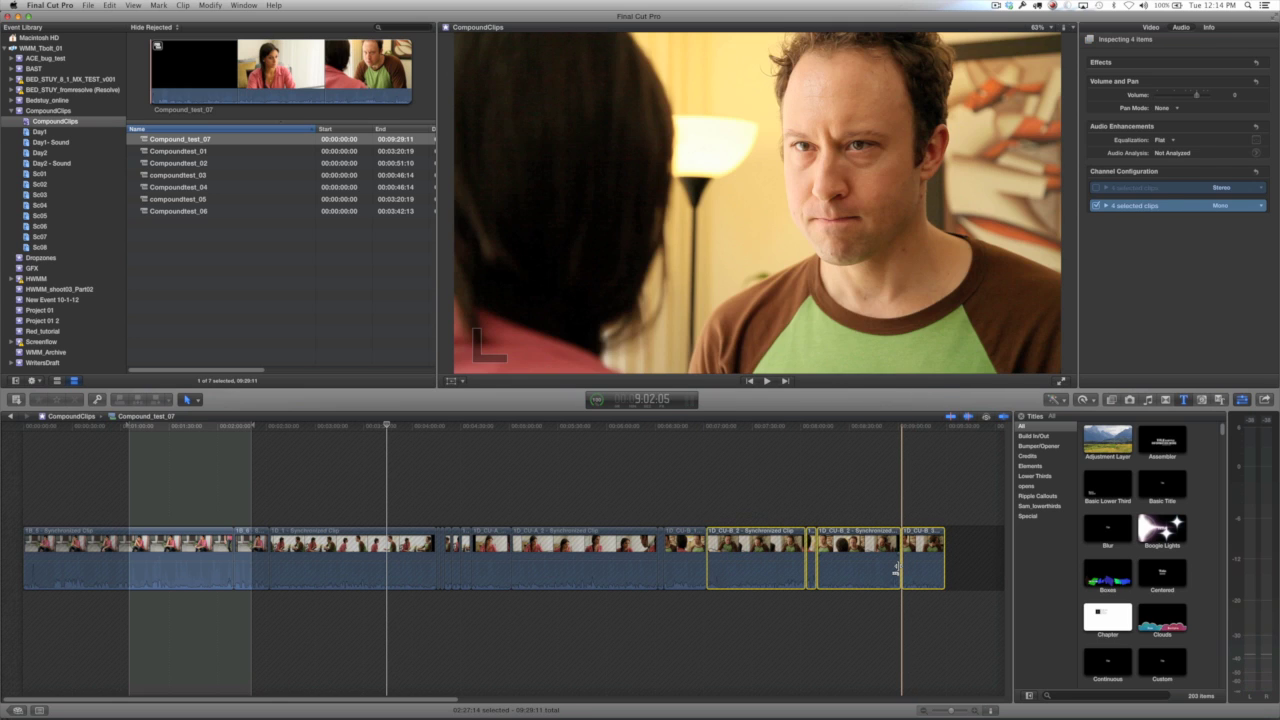
{"action": "key", "text": "Delete"}
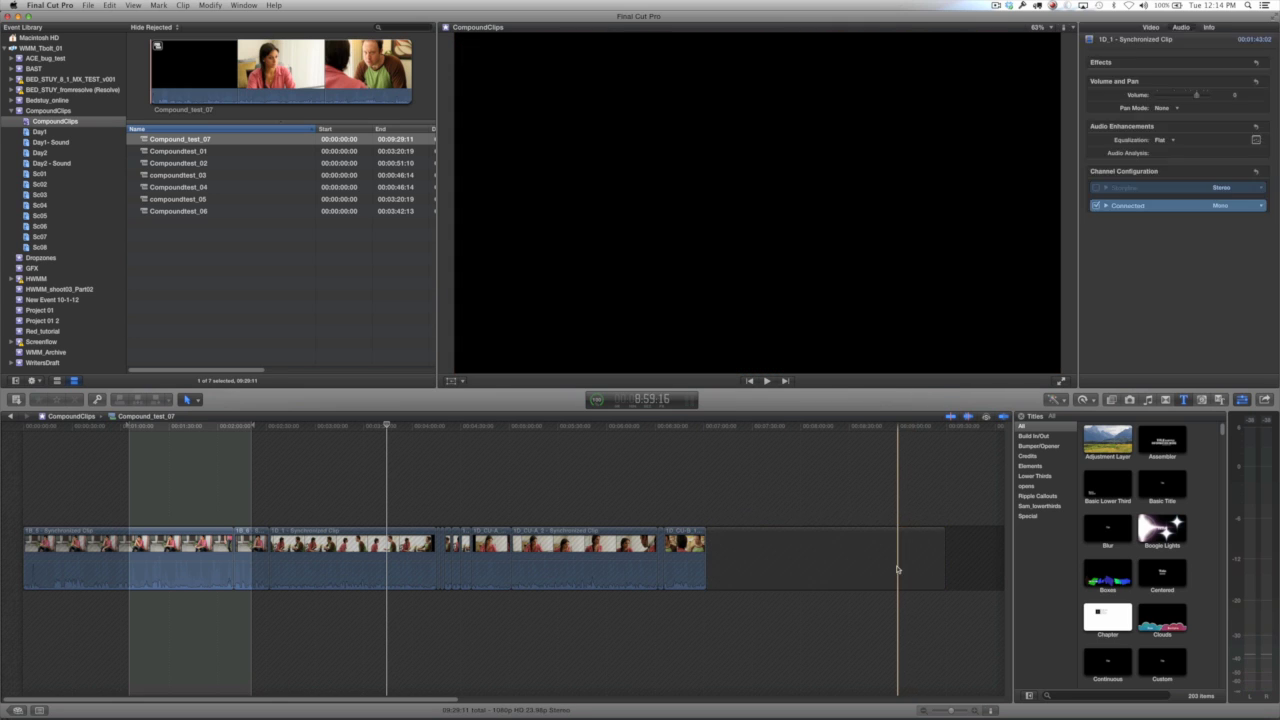
{"action": "left_click", "coordinate": [11, 417]}
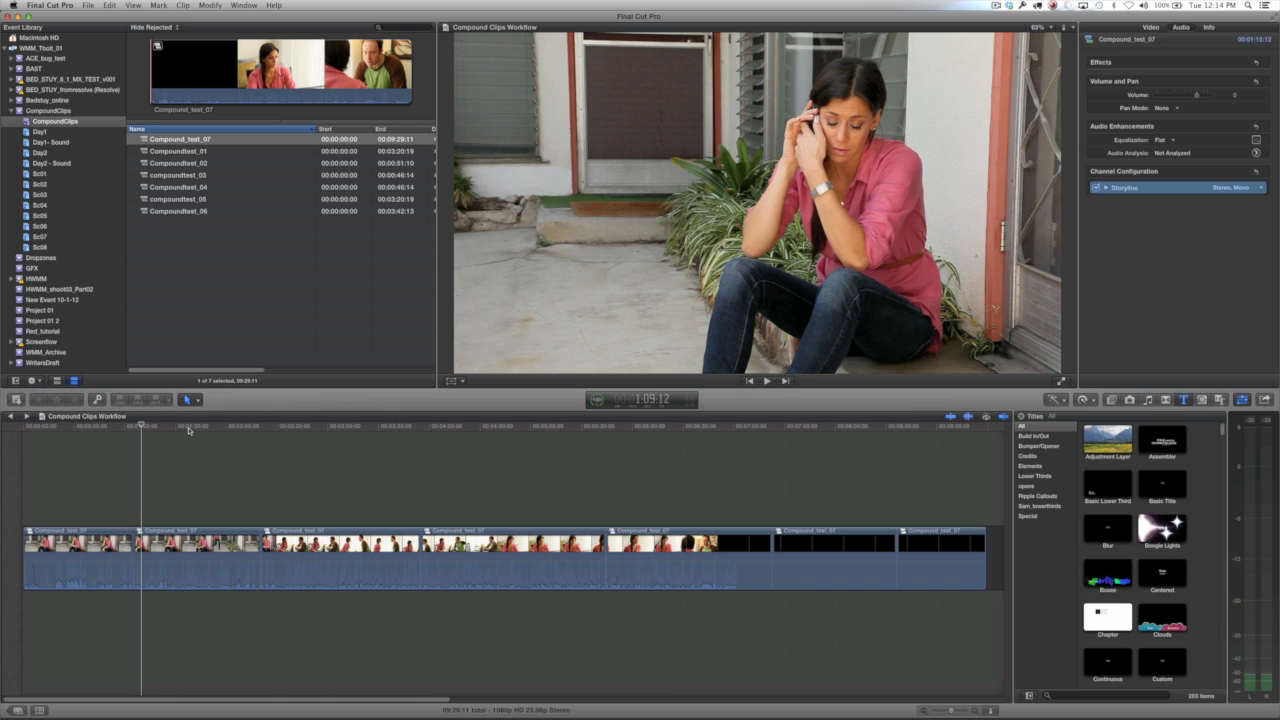
Step: Skim through the Compound_test_07 segments in the project timeline to examine how the removal inside the parent clip affects each one
{"action": "left_click", "coordinate": [188, 427]}
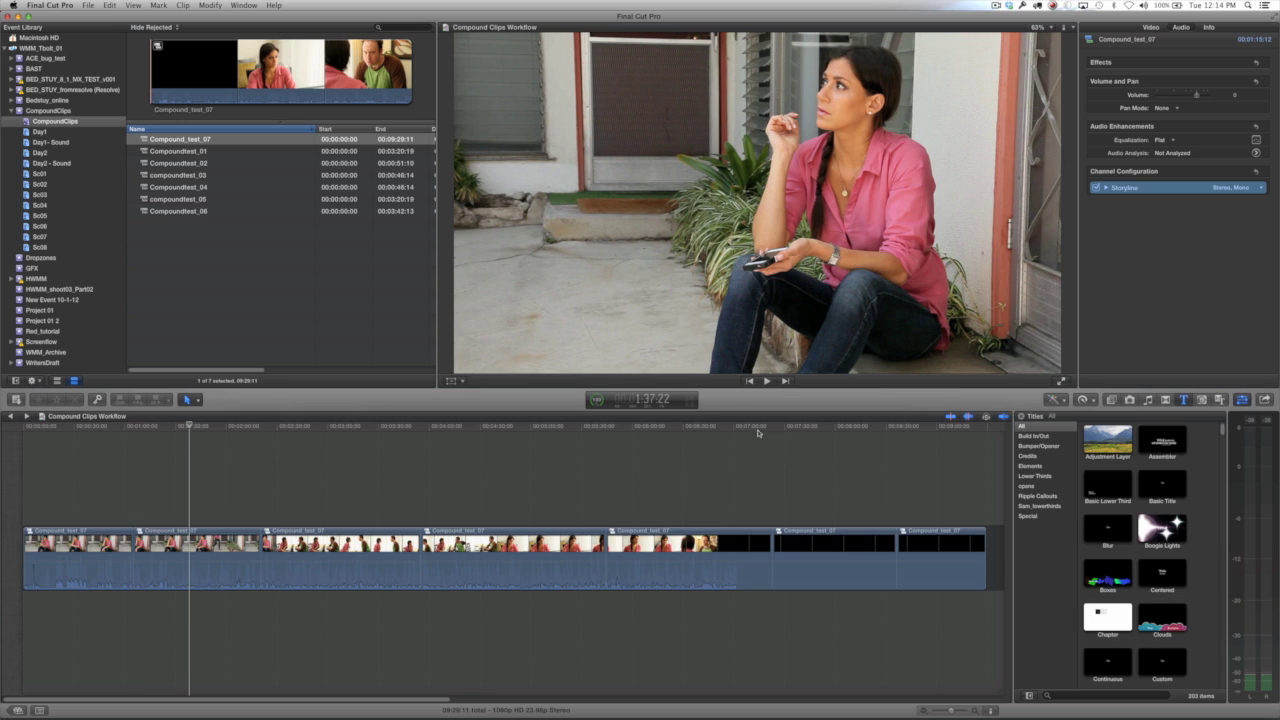
{"action": "left_click", "coordinate": [794, 428]}
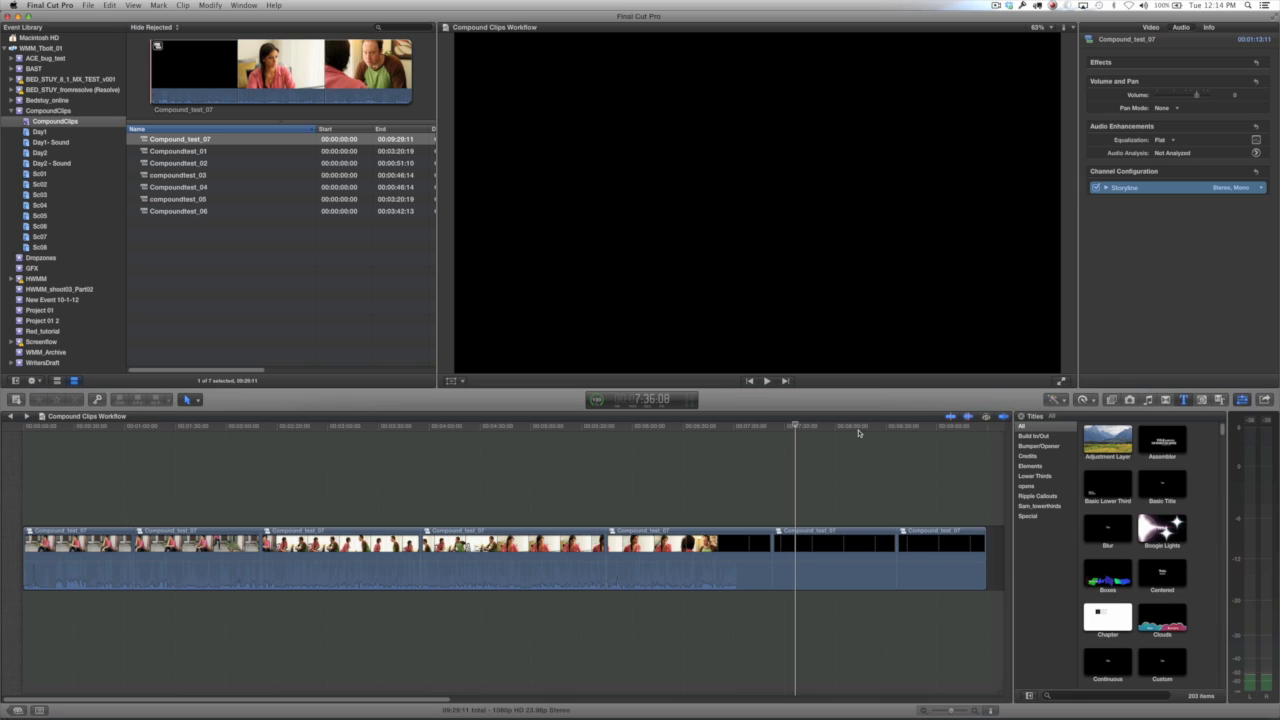
{"action": "key", "text": "s"}
{"action": "key", "text": "s"}
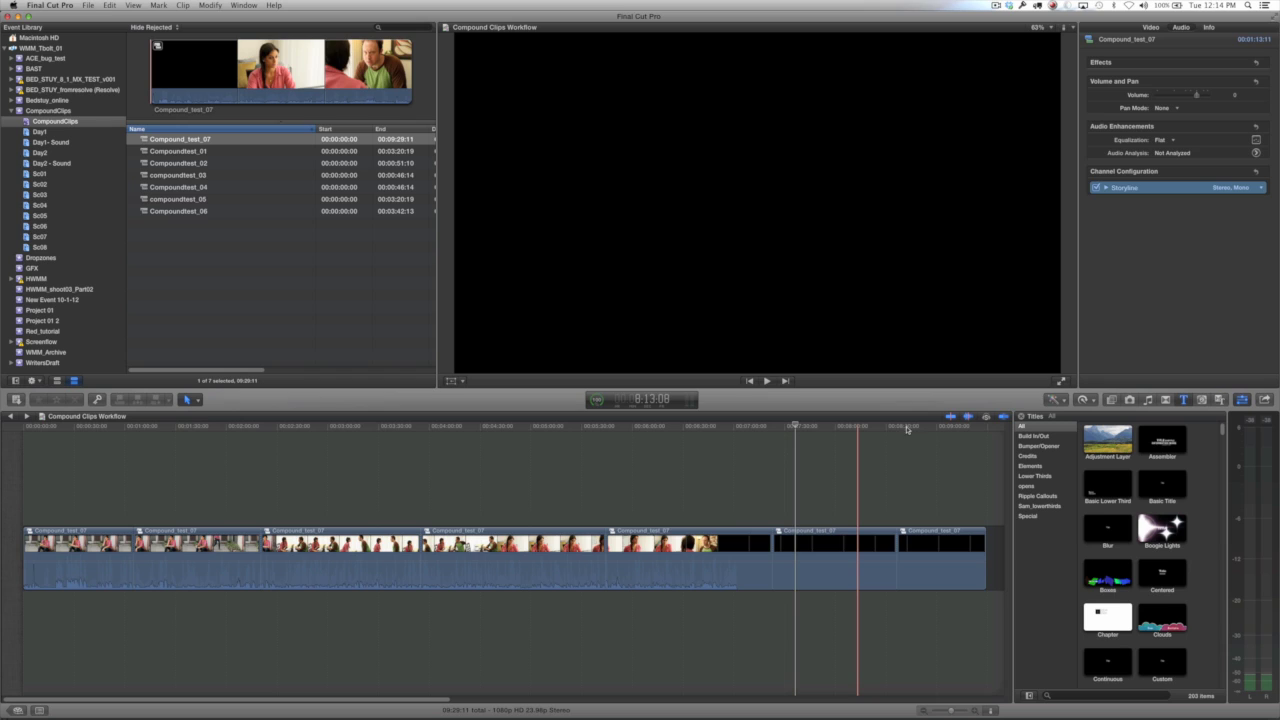
{"action": "left_click", "coordinate": [741, 426]}
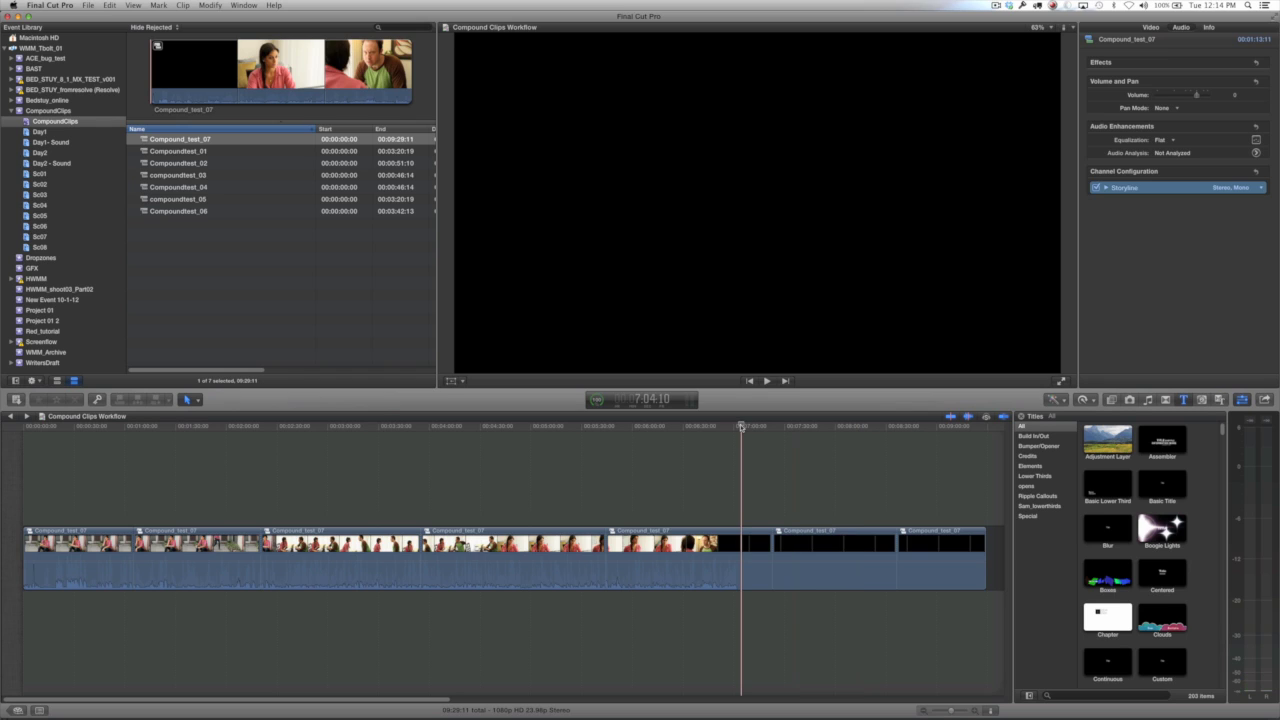
{"action": "left_click", "coordinate": [835, 428]}
{"action": "left_click", "coordinate": [931, 427]}
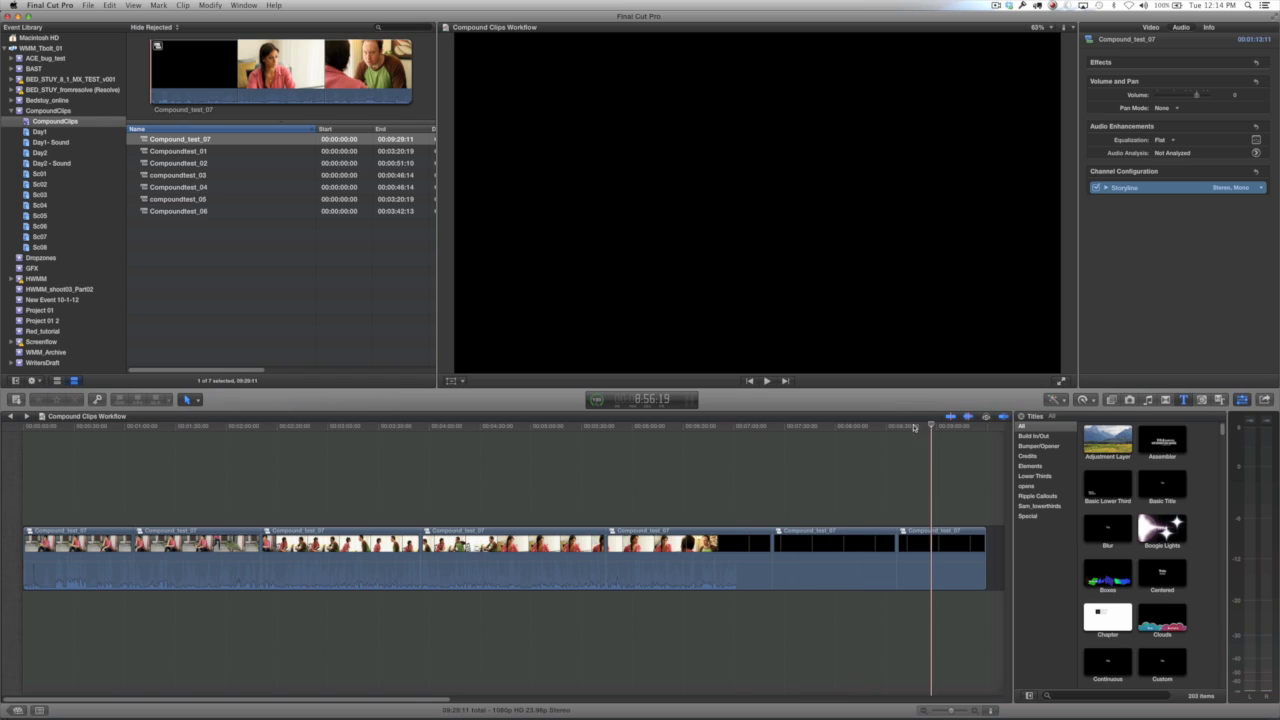
{"action": "left_click", "coordinate": [543, 427]}
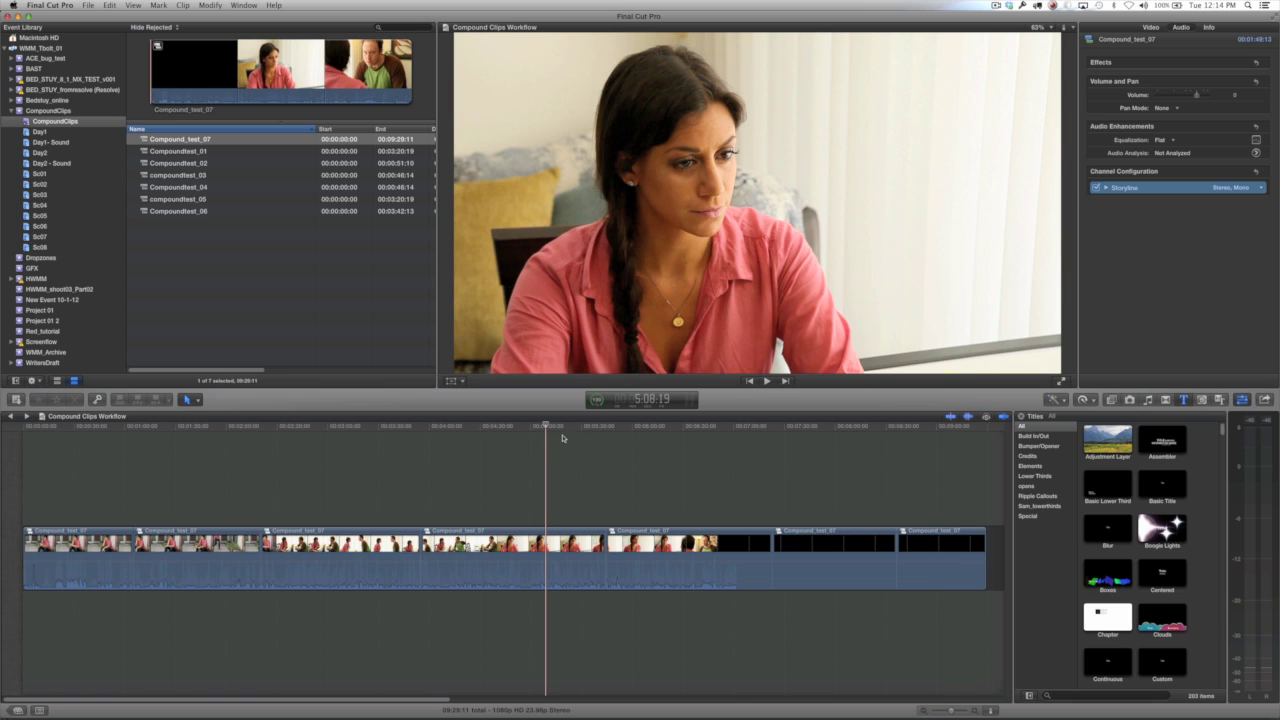
{"action": "key", "text": "s"}
{"action": "key", "text": "s"}
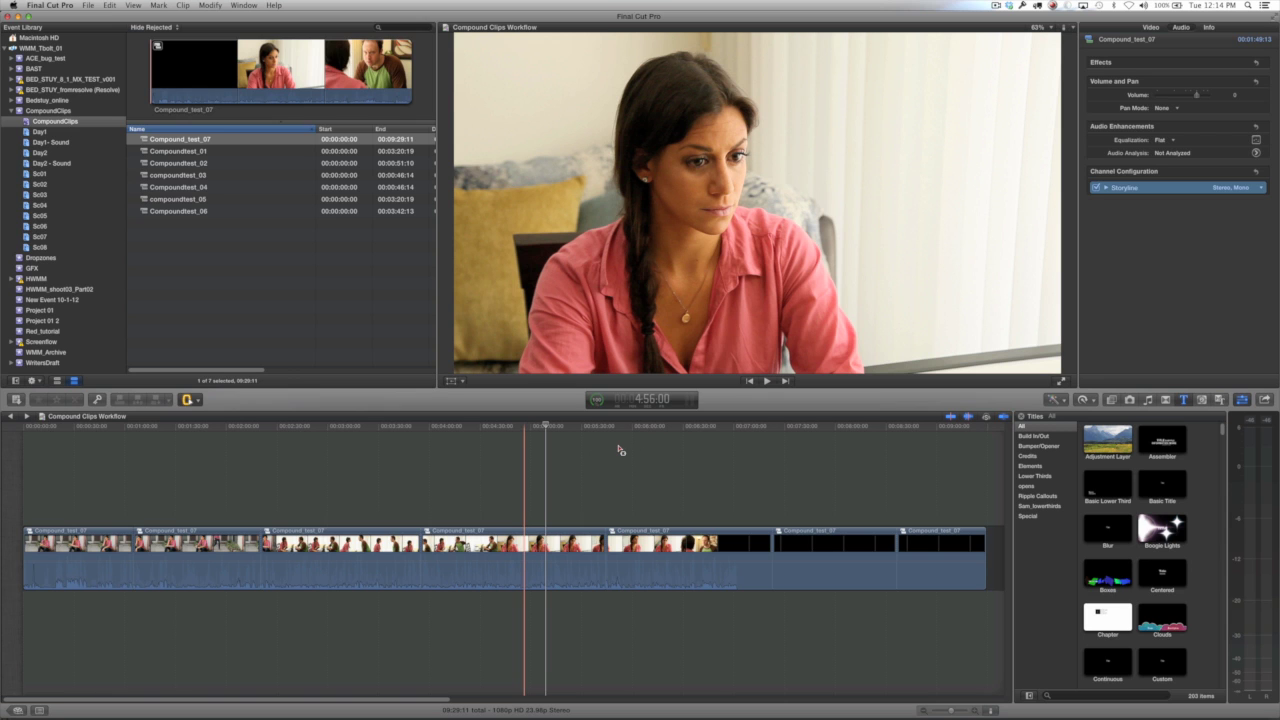
{"action": "left_click_drag", "start_coordinate": [636, 432], "coordinate": [665, 444]}
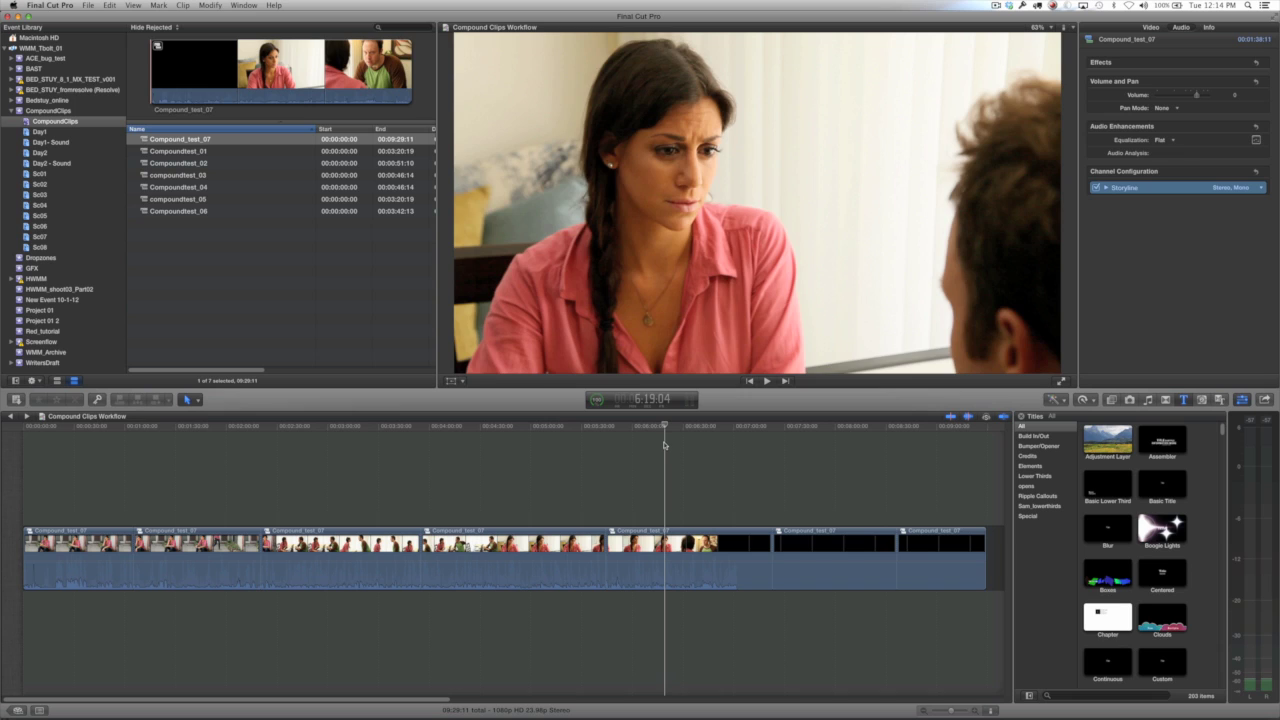
Step: Undo the removal of the four clips inside Compound_test_07
{"action": "key", "text": "super+ctrl+3"}
{"action": "left_click_drag", "start_coordinate": [736, 429], "coordinate": [523, 425]}
{"action": "key", "text": "super+minus"}
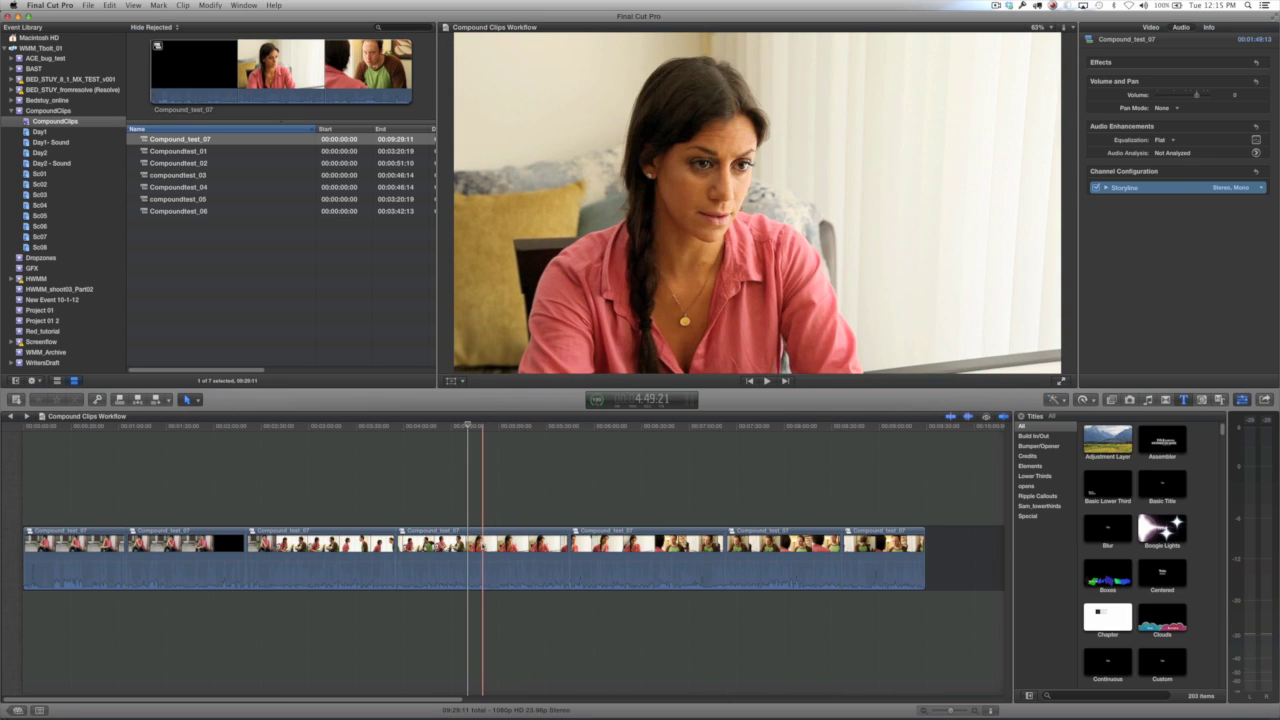
Step: Make the fourth Compound_test_07 segment in the project timeline reference a new parent clip
{"action": "left_click", "coordinate": [482, 560]}
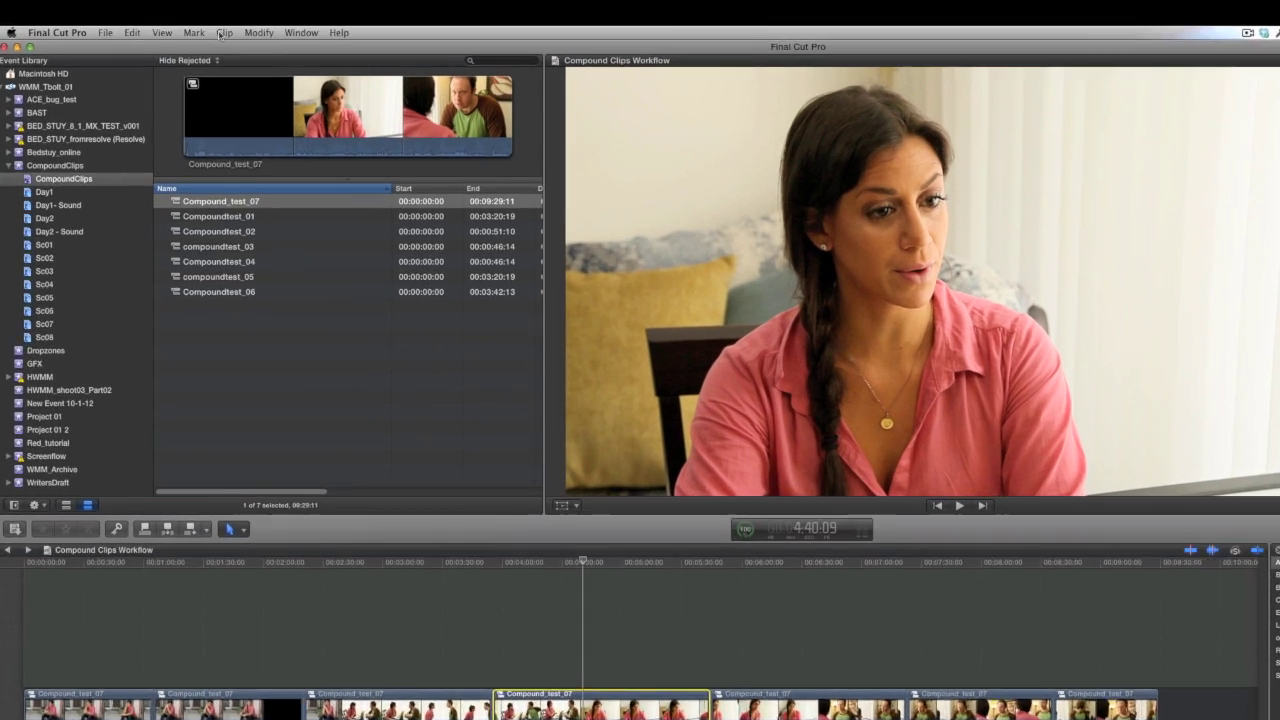
{"action": "left_click", "coordinate": [183, 6]}
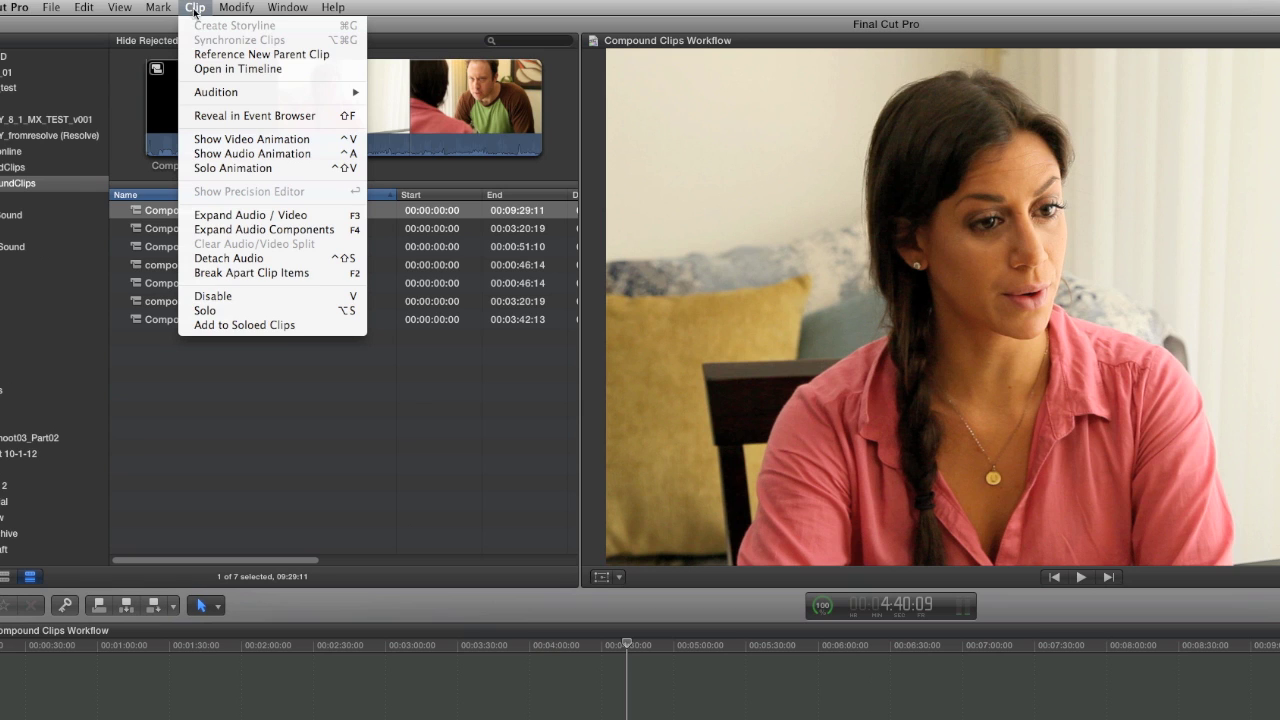
{"action": "mouse_move", "coordinate": [219, 96]}
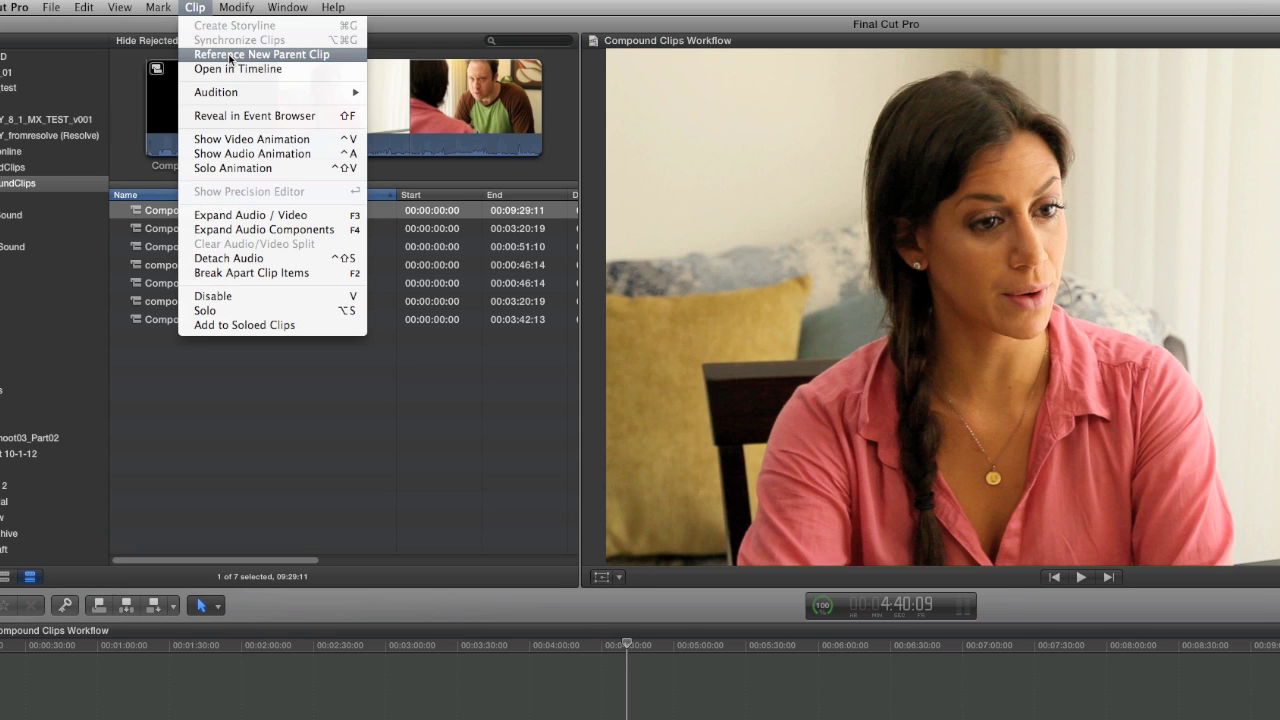
{"action": "left_click", "coordinate": [229, 55]}
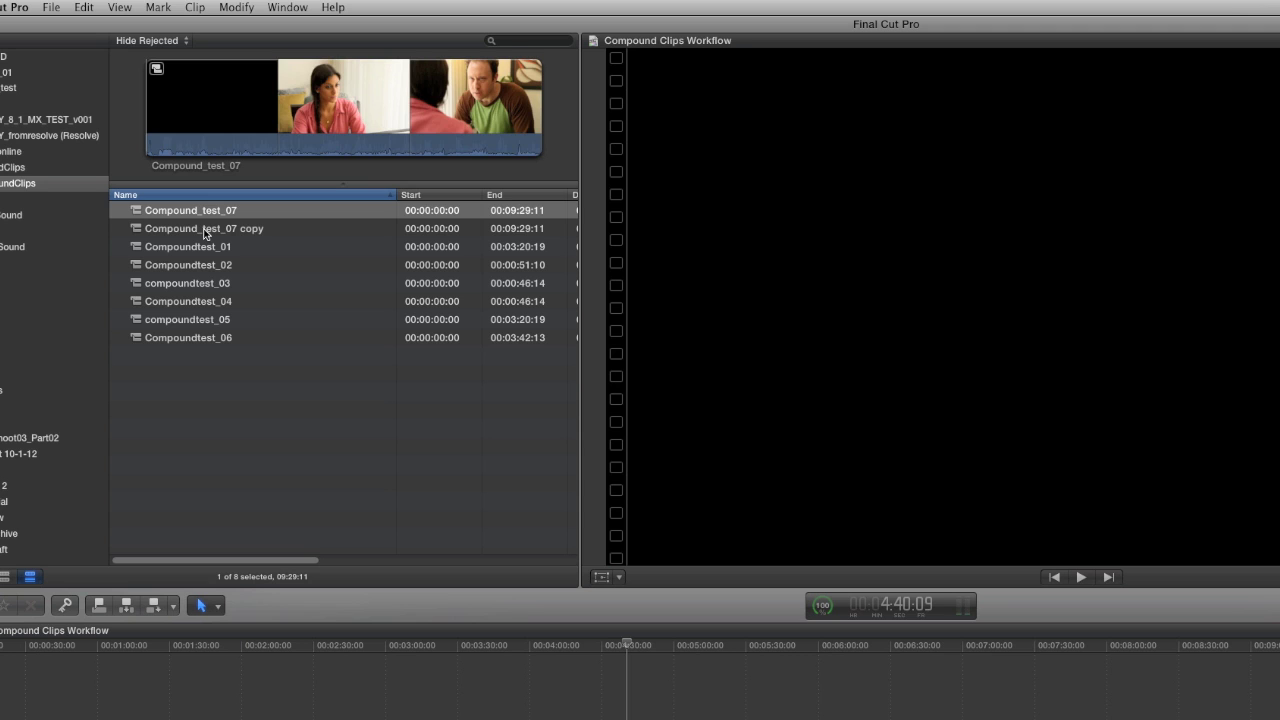
Step: Examine Compound_test_07 copy in the event browser and the fourth timeline segment that references it
{"action": "left_click", "coordinate": [205, 234]}
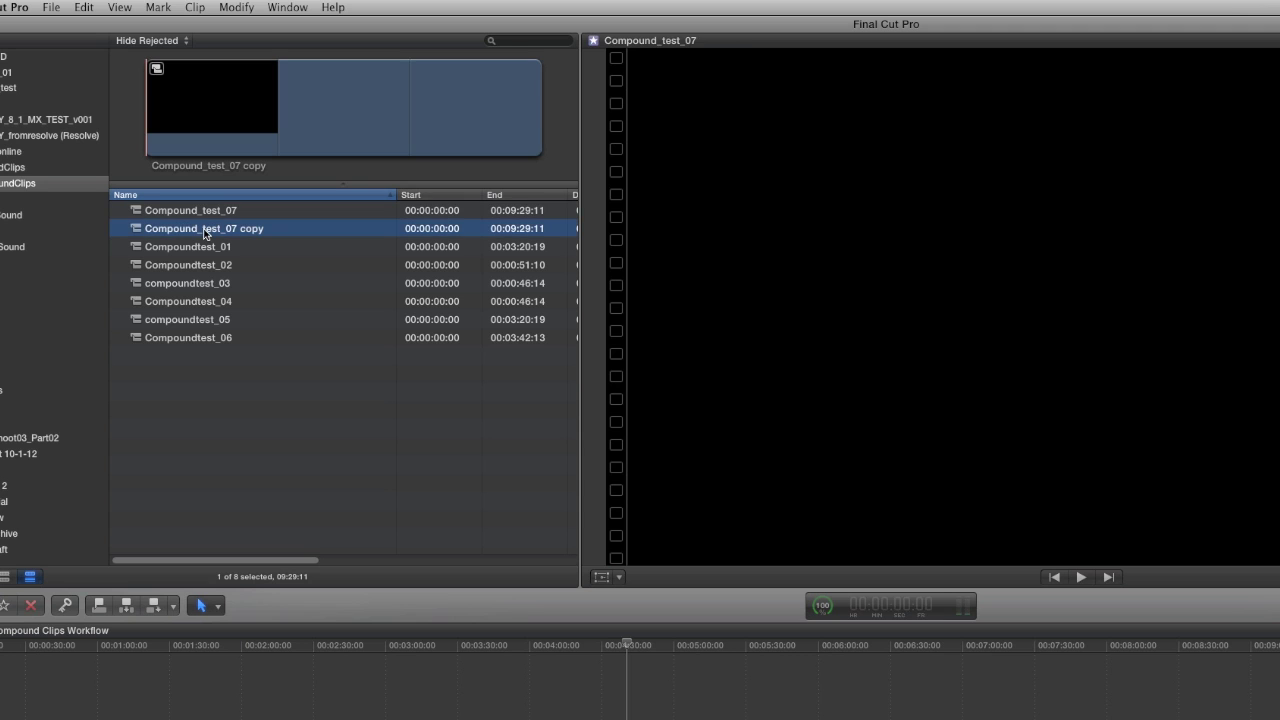
{"action": "left_click", "coordinate": [222, 108]}
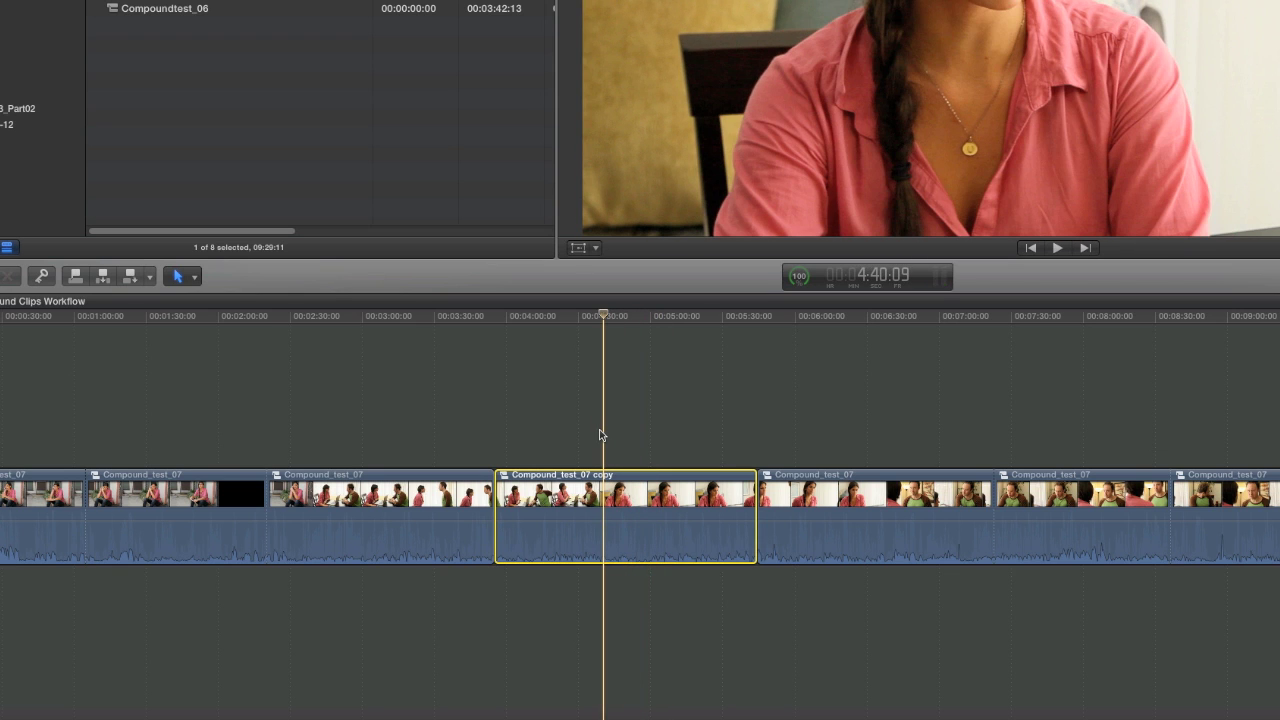
{"action": "left_click", "coordinate": [600, 434]}
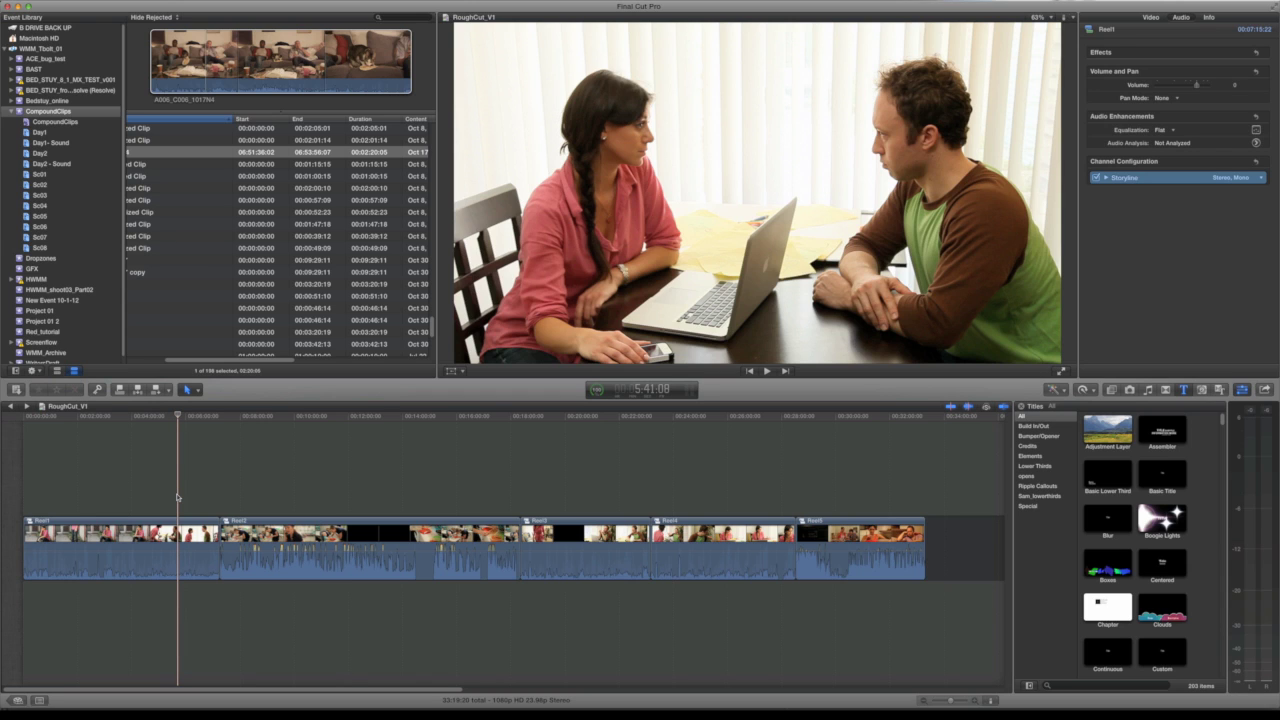
Step: Duplicate the RoughCut_V1 project under the name RoughCut_V2, using the Duplicate Project Only option
{"action": "key", "text": "super+0"}
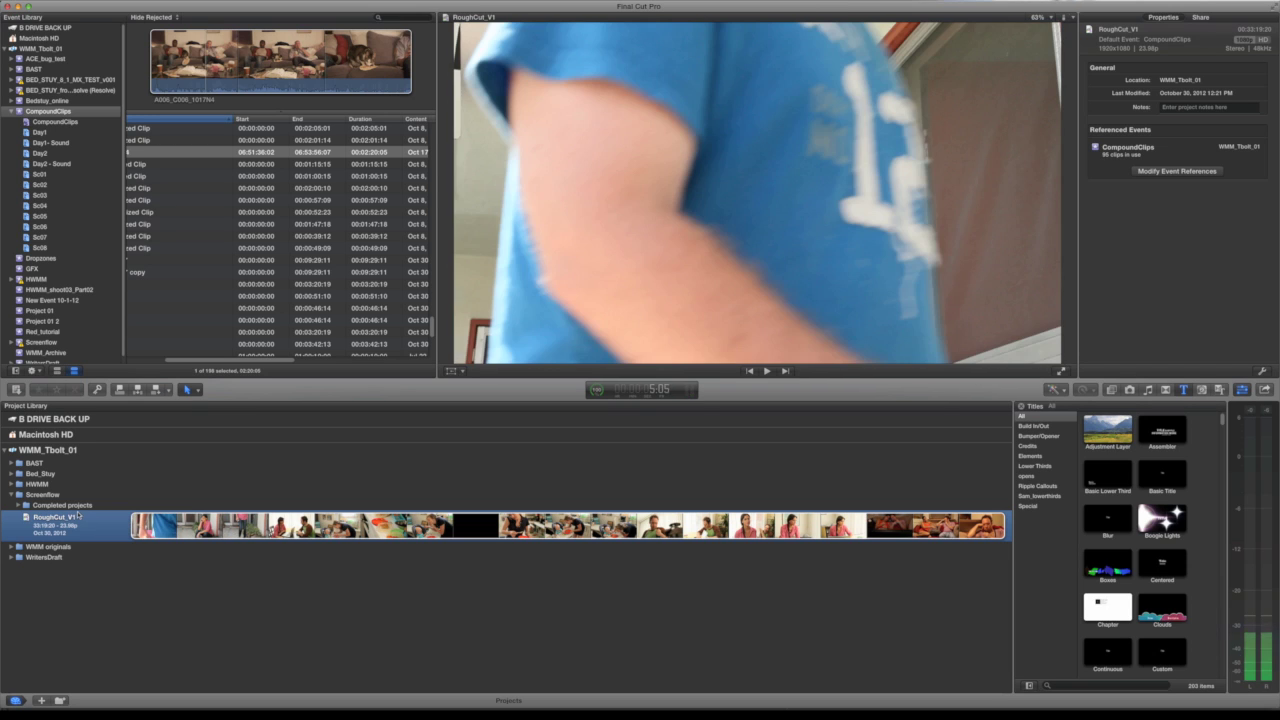
{"action": "right_click", "coordinate": [60, 523]}
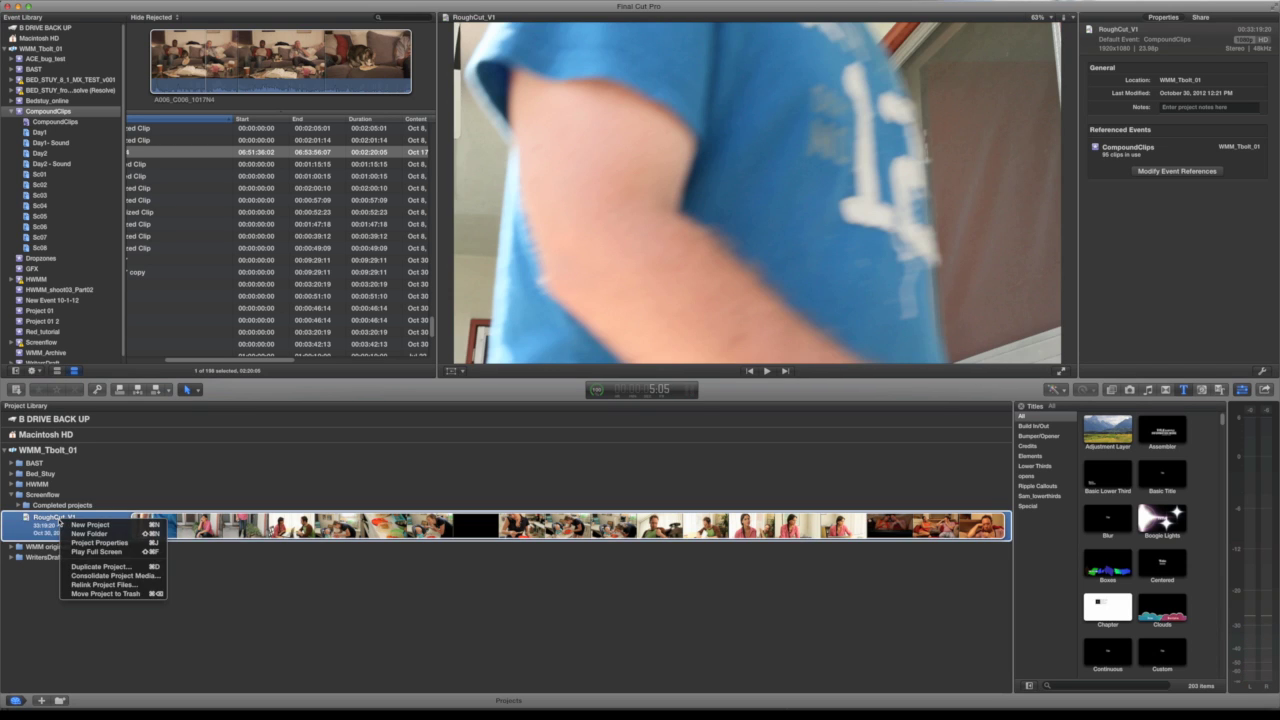
{"action": "left_click", "coordinate": [76, 567]}
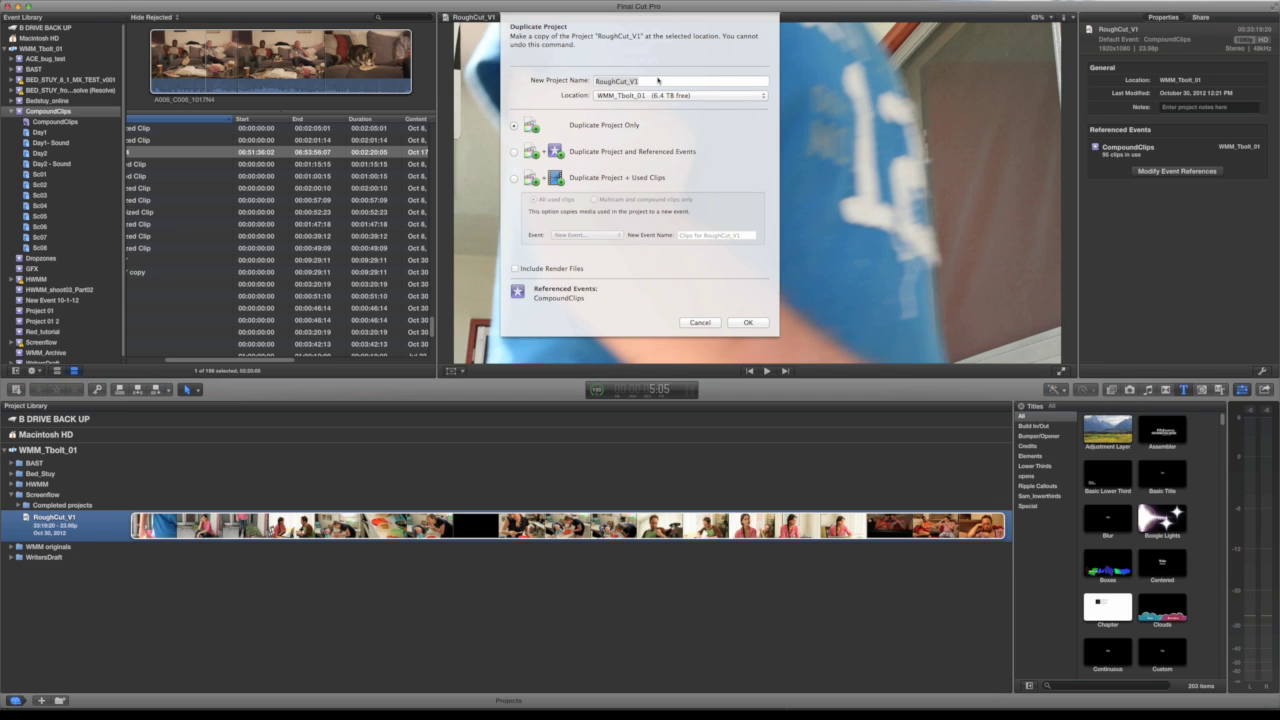
{"action": "left_click", "coordinate": [648, 82]}
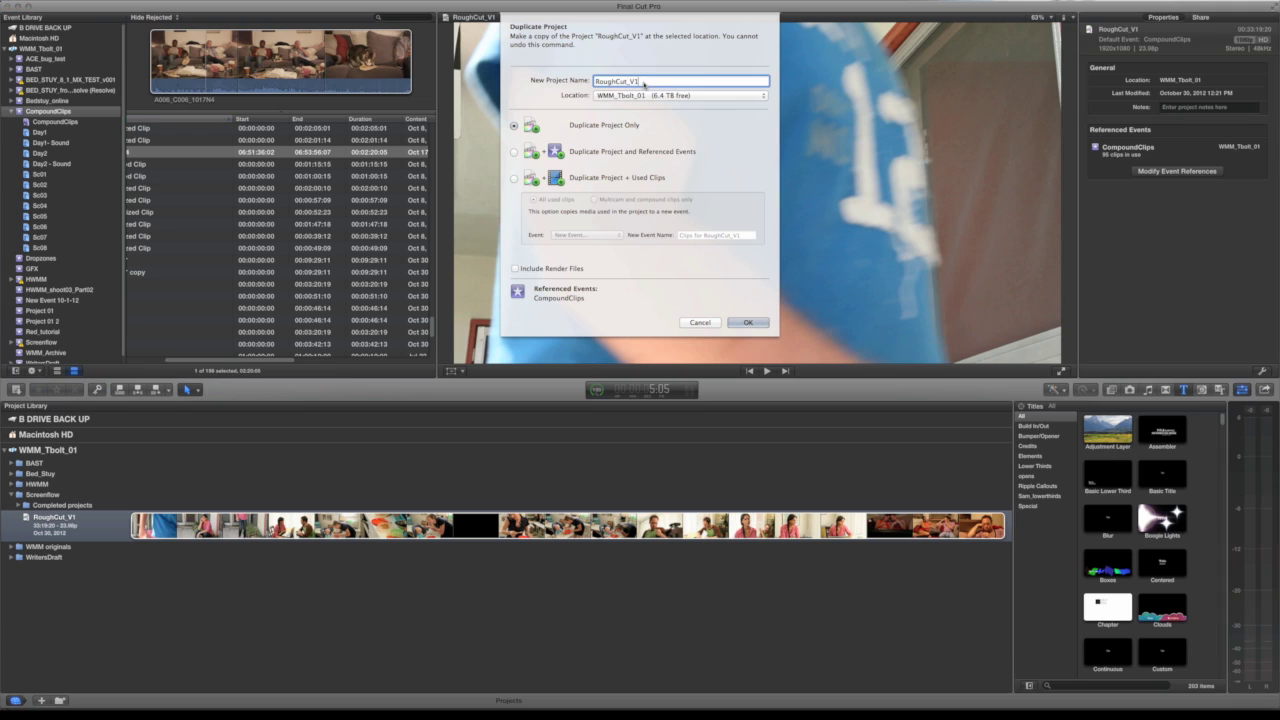
{"action": "key", "text": "BackSpace"}
{"action": "type", "text": "2"}
{"action": "left_click", "coordinate": [748, 322]}
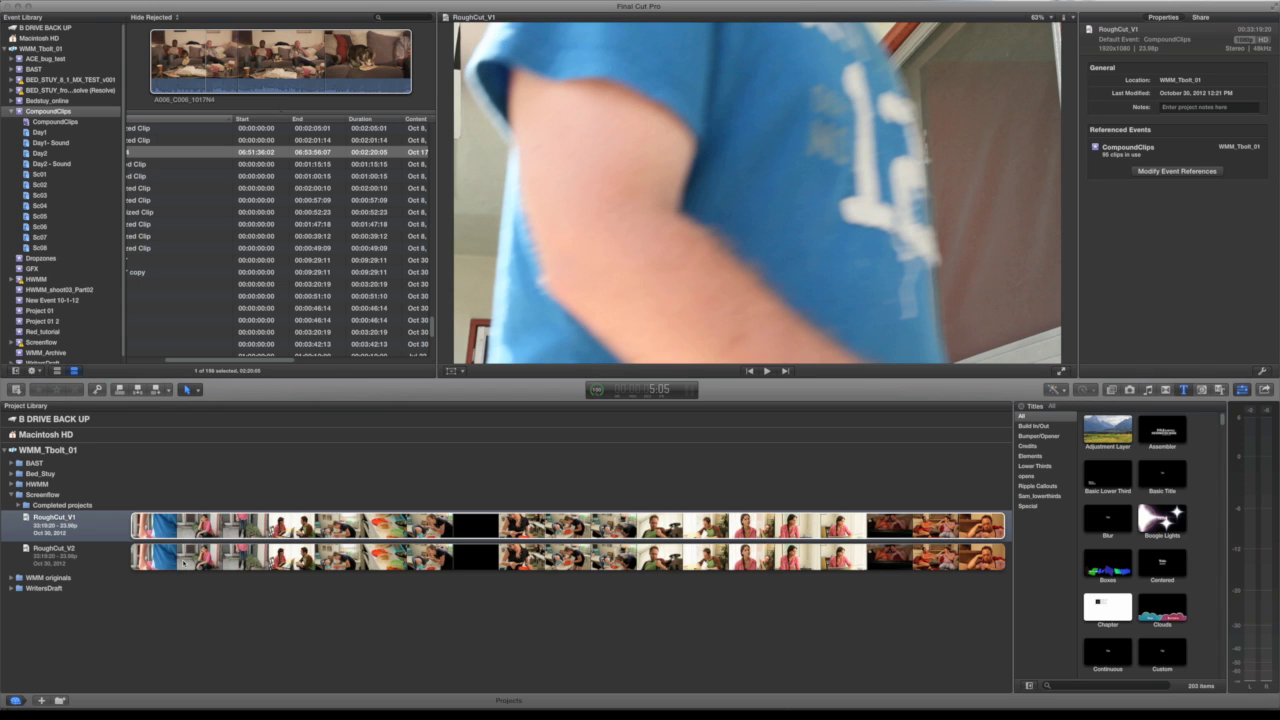
Step: Open the RoughCut_V2 project, and open its Reel1 compound clip in its own timeline
{"action": "left_click", "coordinate": [184, 563]}
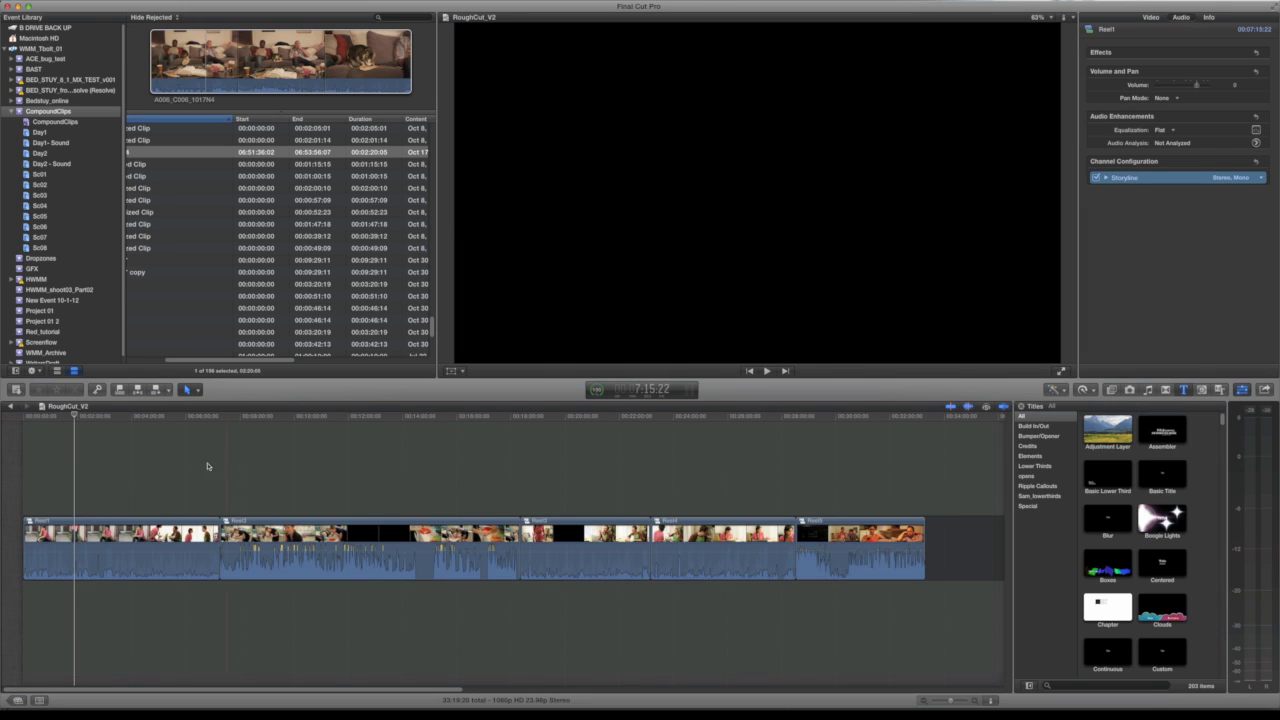
{"action": "double_click", "coordinate": [30, 522]}
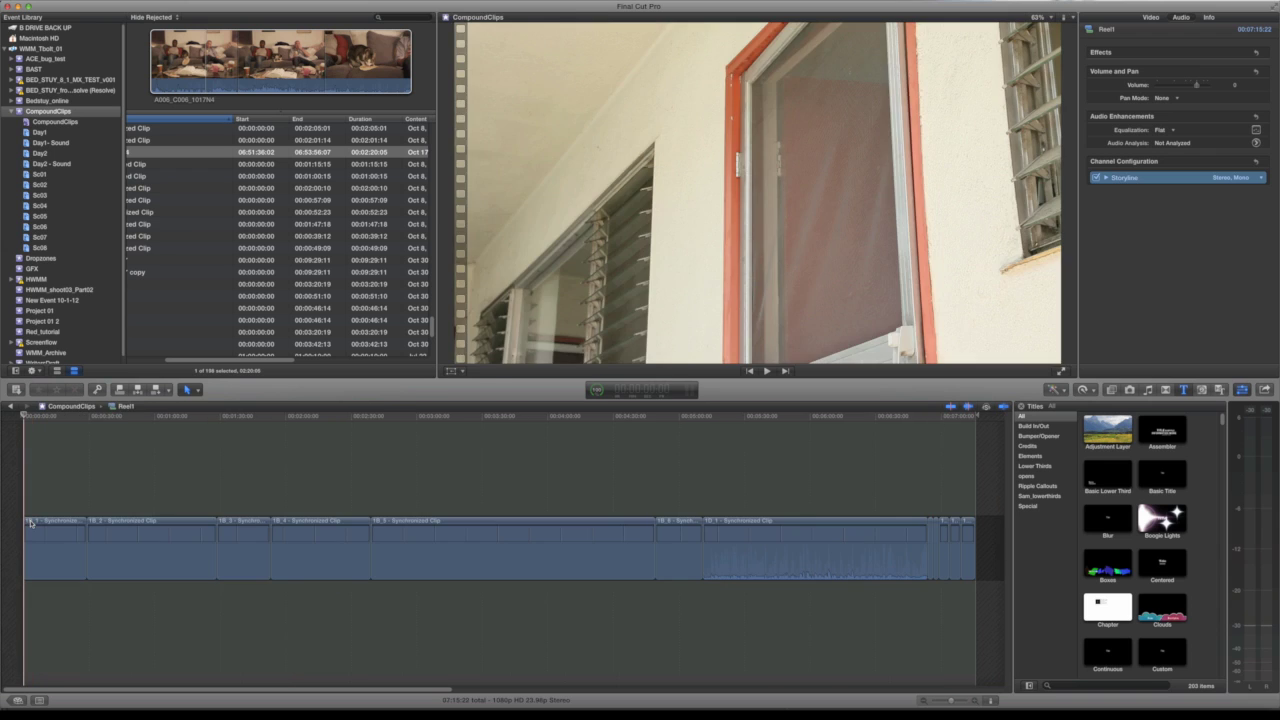
{"action": "left_click", "coordinate": [30, 522]}
{"action": "key", "text": "space"}
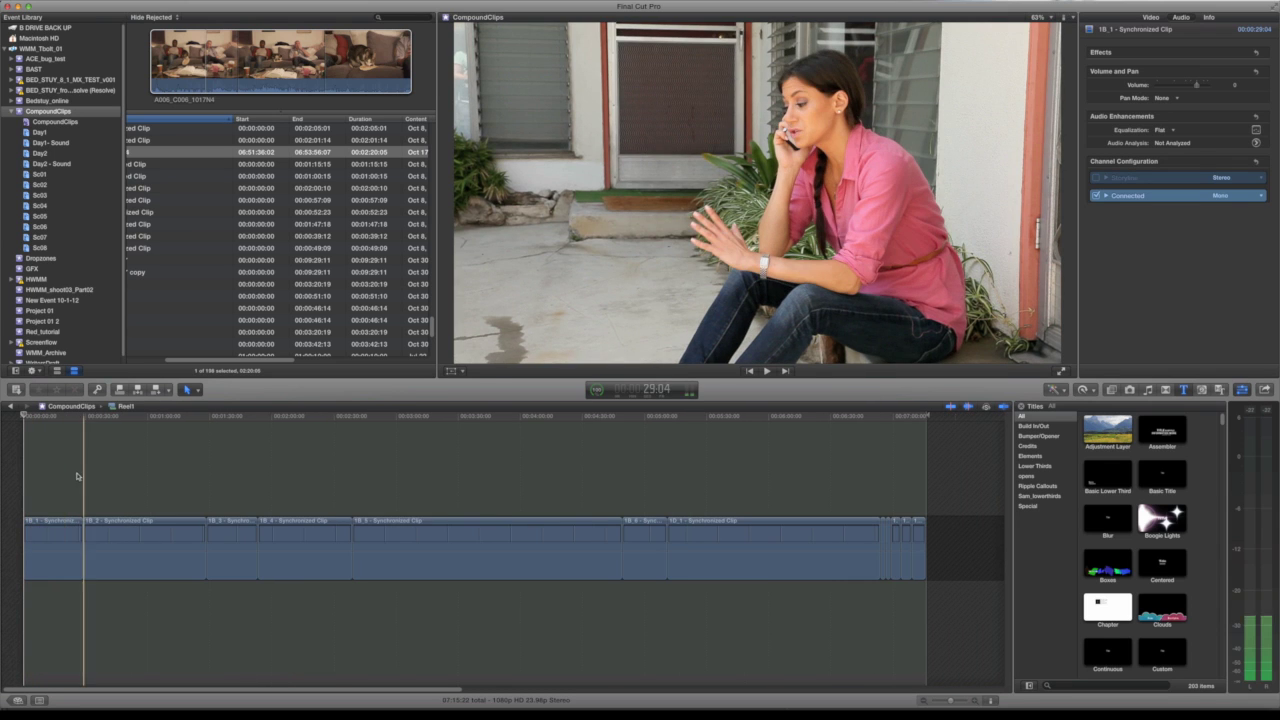
Step: Delete the adjacent 1B_3 and 1B_4 synchronized clips from Reel1, and return to the RoughCut_V2 project
{"action": "left_click_drag", "start_coordinate": [222, 480], "coordinate": [318, 563]}
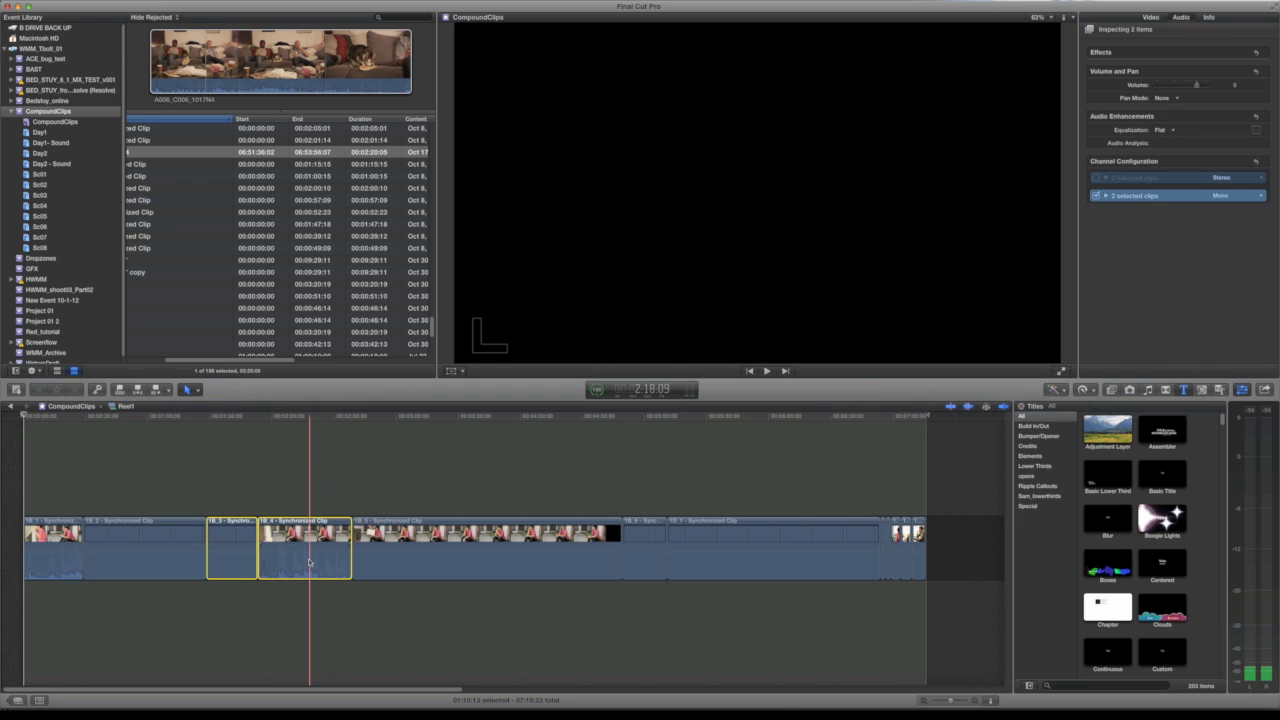
{"action": "key", "text": "Delete"}
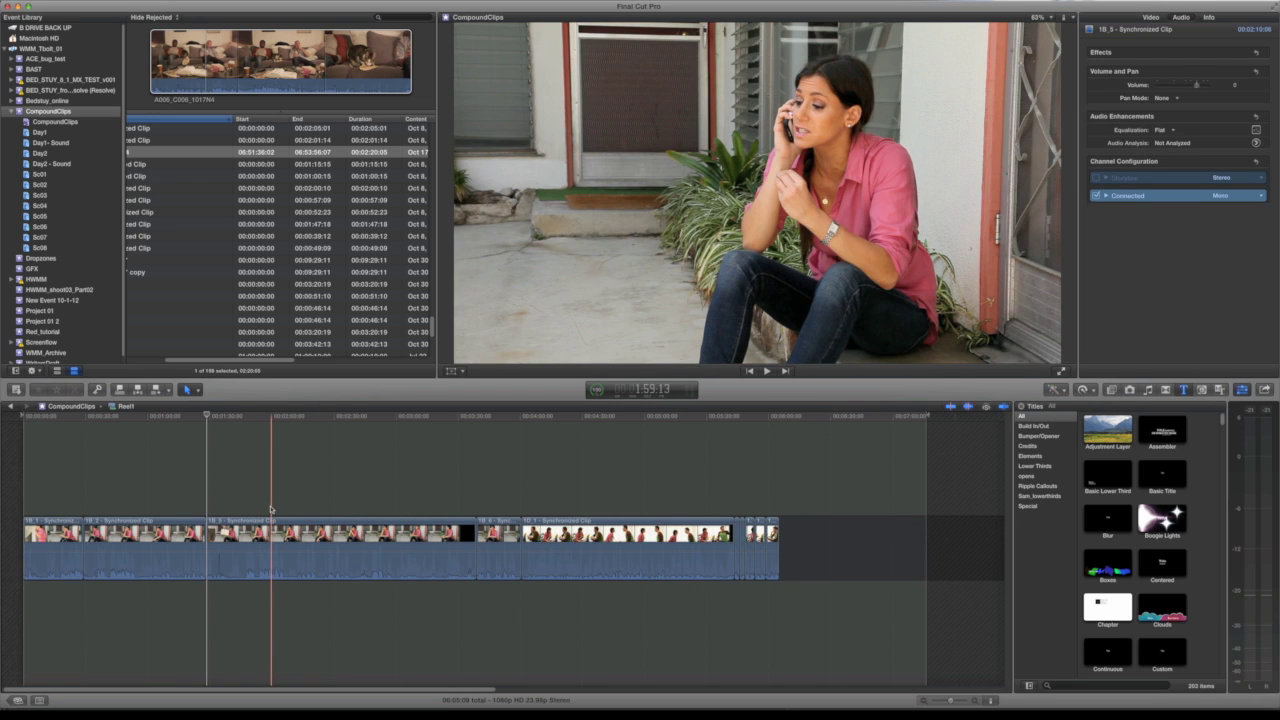
{"action": "key", "text": "super+bracketleft"}
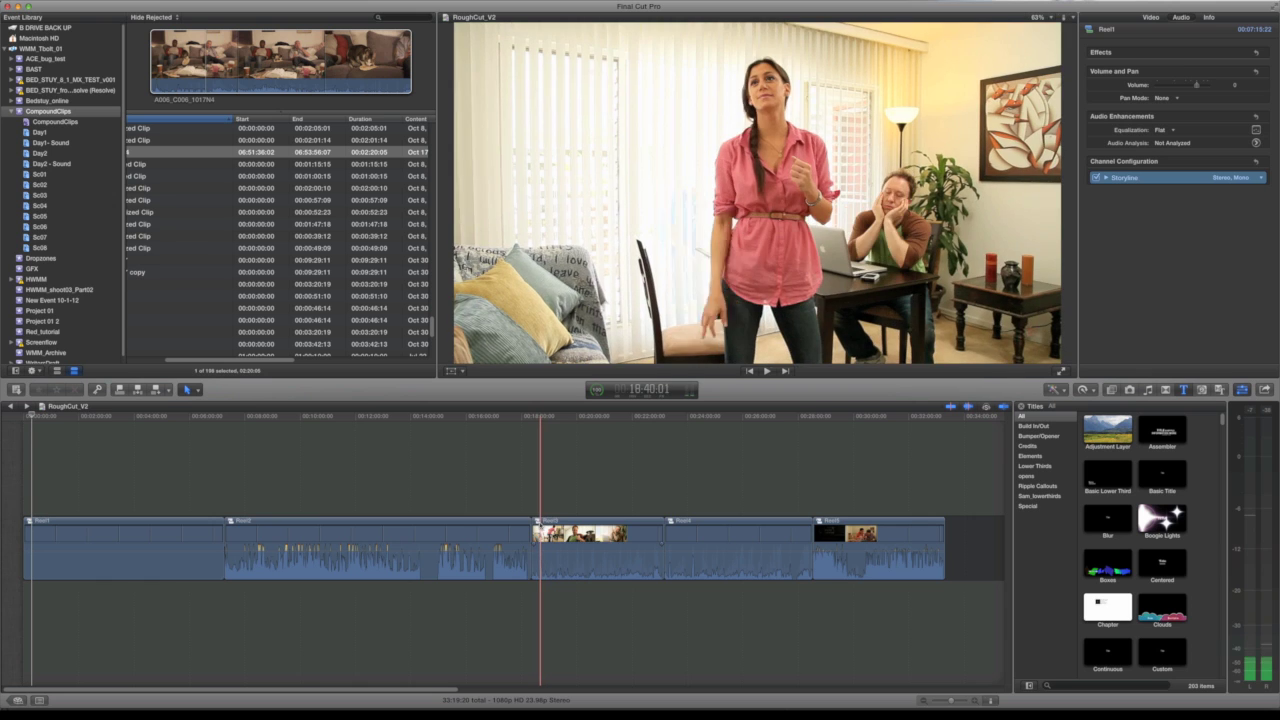
Step: Open Reel3 in its own timeline, replace four consecutive clips starting at 1L_insertA_4 with a gap, and return to RoughCut_V2
{"action": "double_click", "coordinate": [540, 524]}
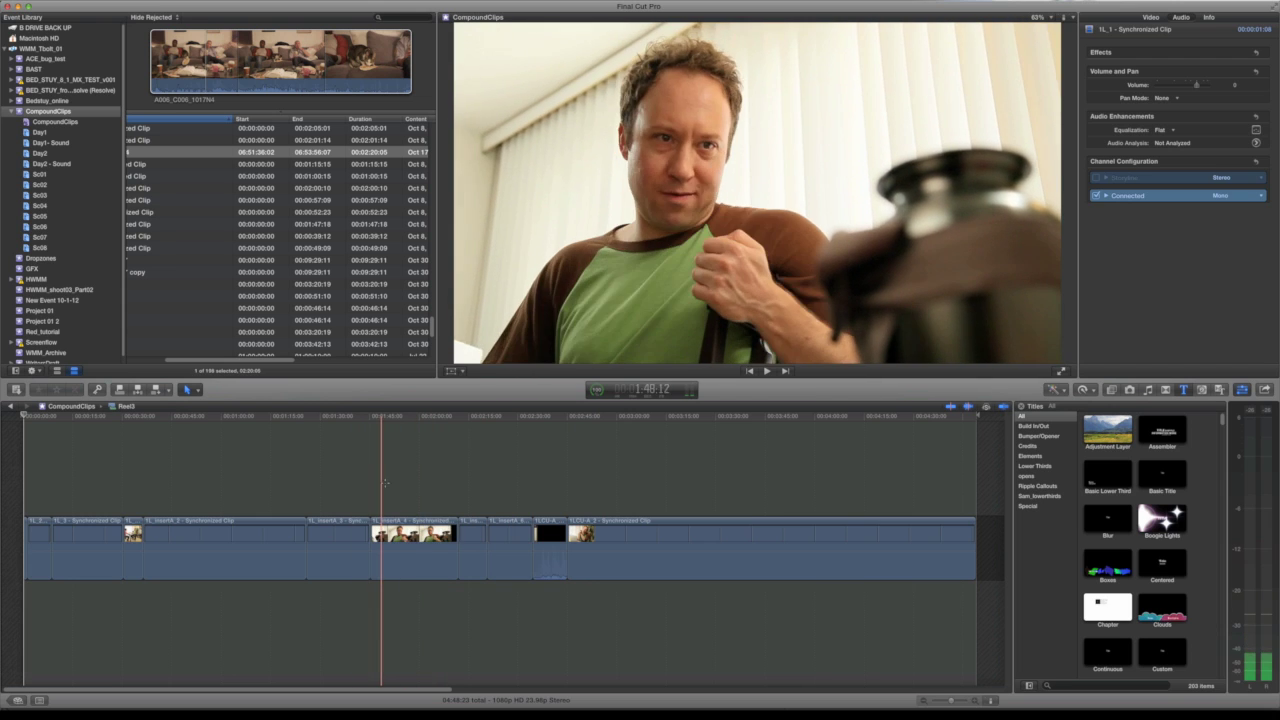
{"action": "left_click_drag", "start_coordinate": [380, 482], "coordinate": [550, 575]}
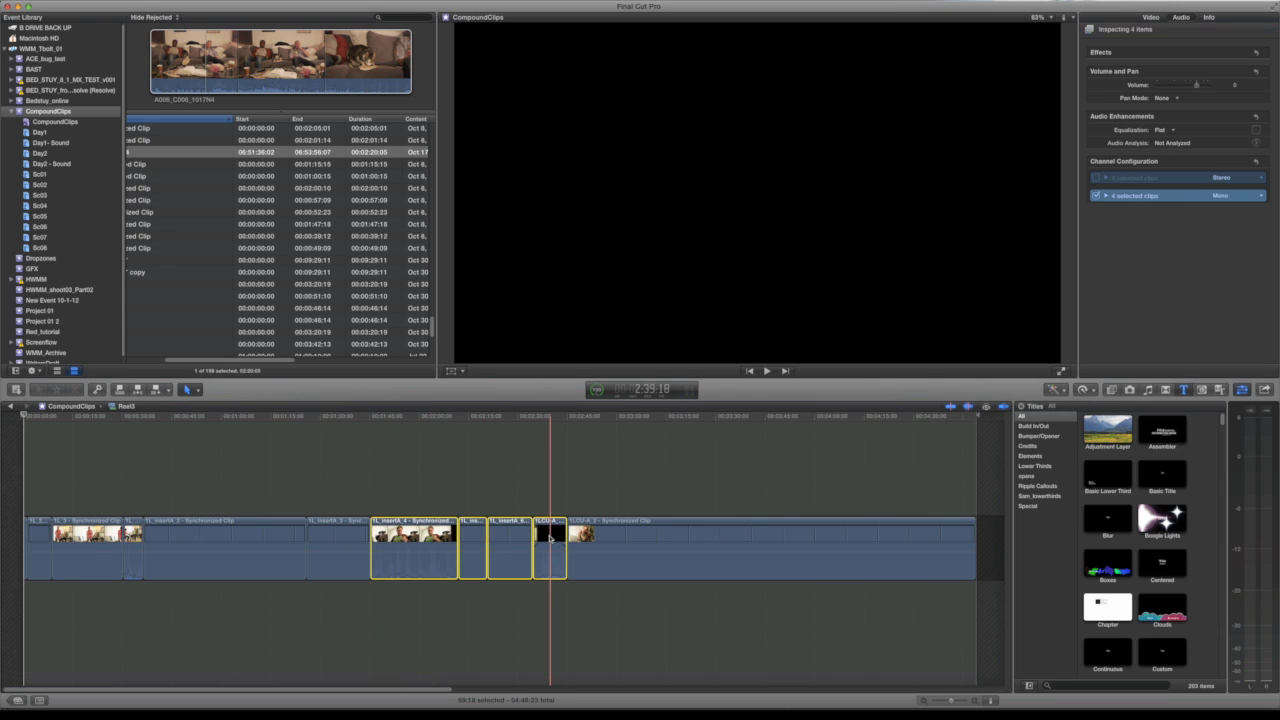
{"action": "key", "text": "shift+Delete"}
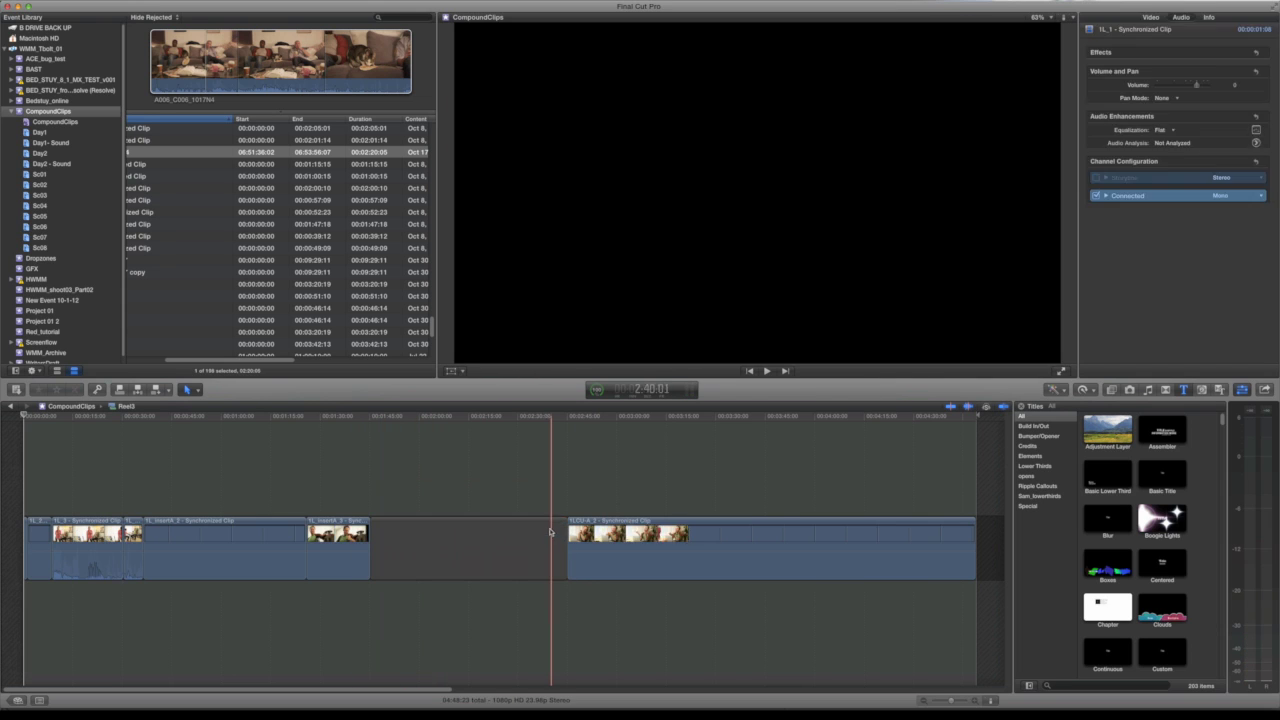
{"action": "key", "text": "super+bracketleft"}
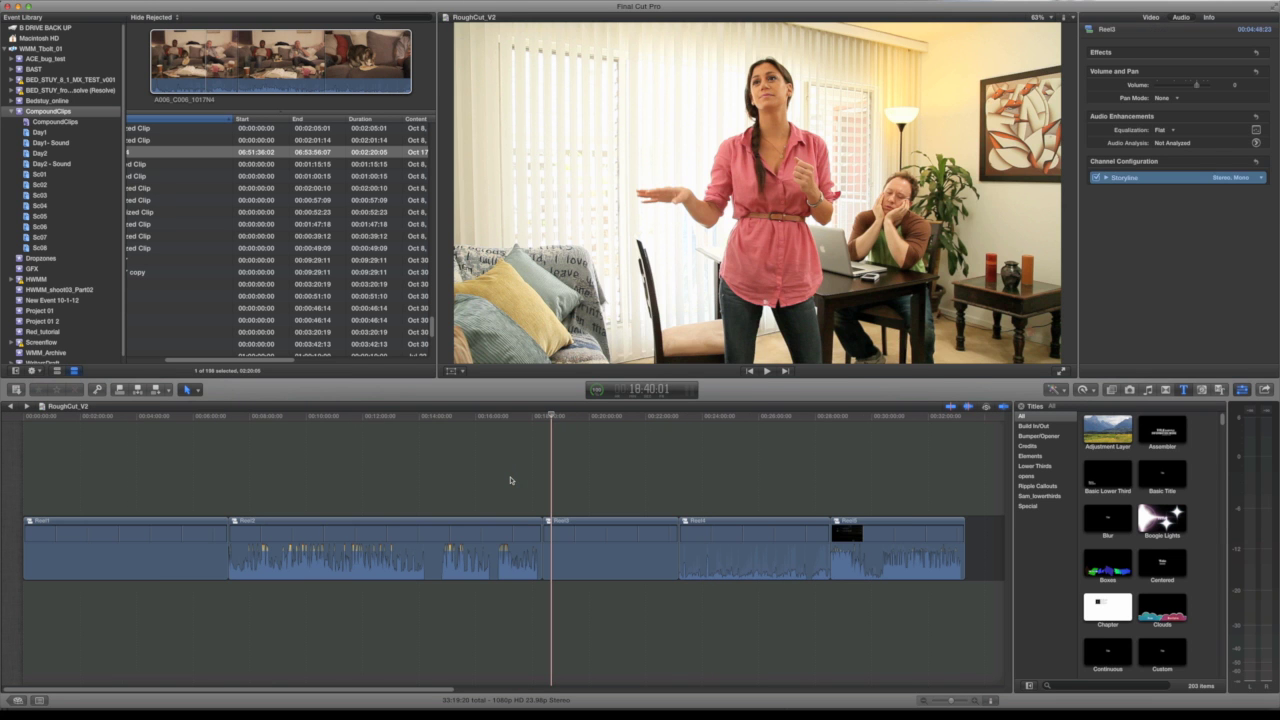
Step: Delete the seven consecutive clips from 2E_2 through 2H_2 inside Reel5, and trim the empty end off Reel5 in RoughCut_V2
{"action": "double_click", "coordinate": [836, 530]}
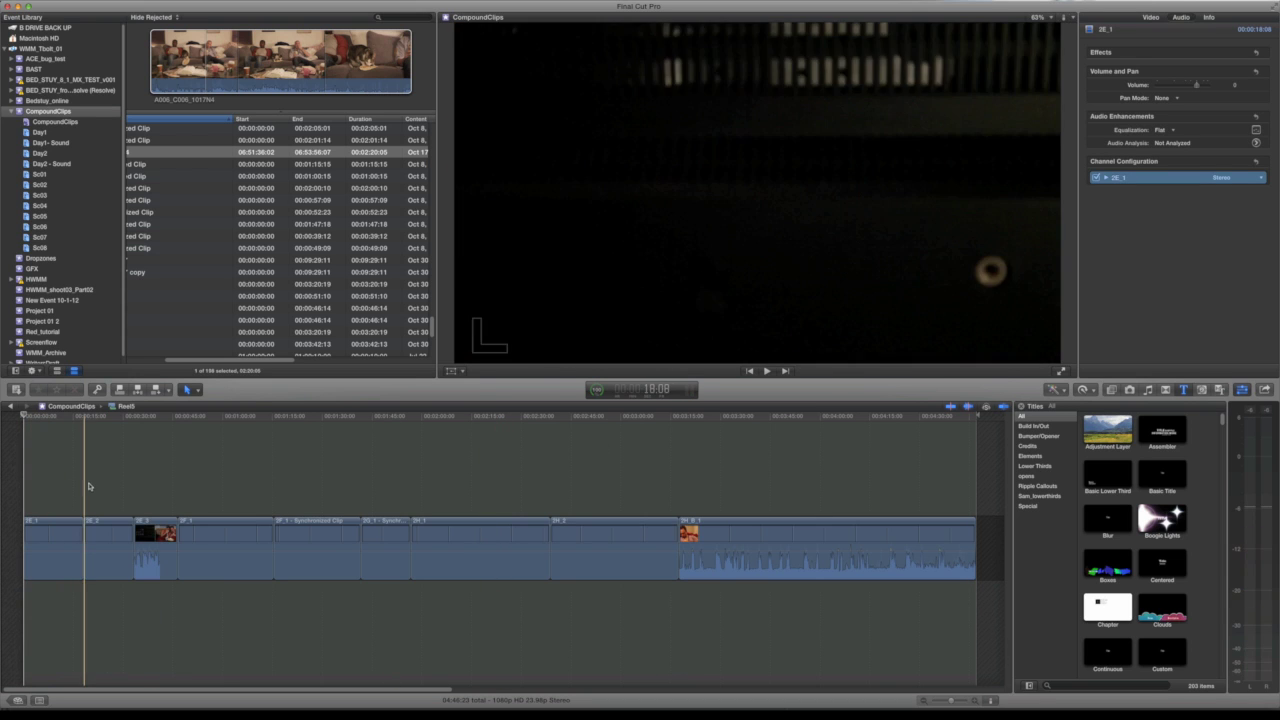
{"action": "left_click_drag", "start_coordinate": [88, 482], "coordinate": [656, 573]}
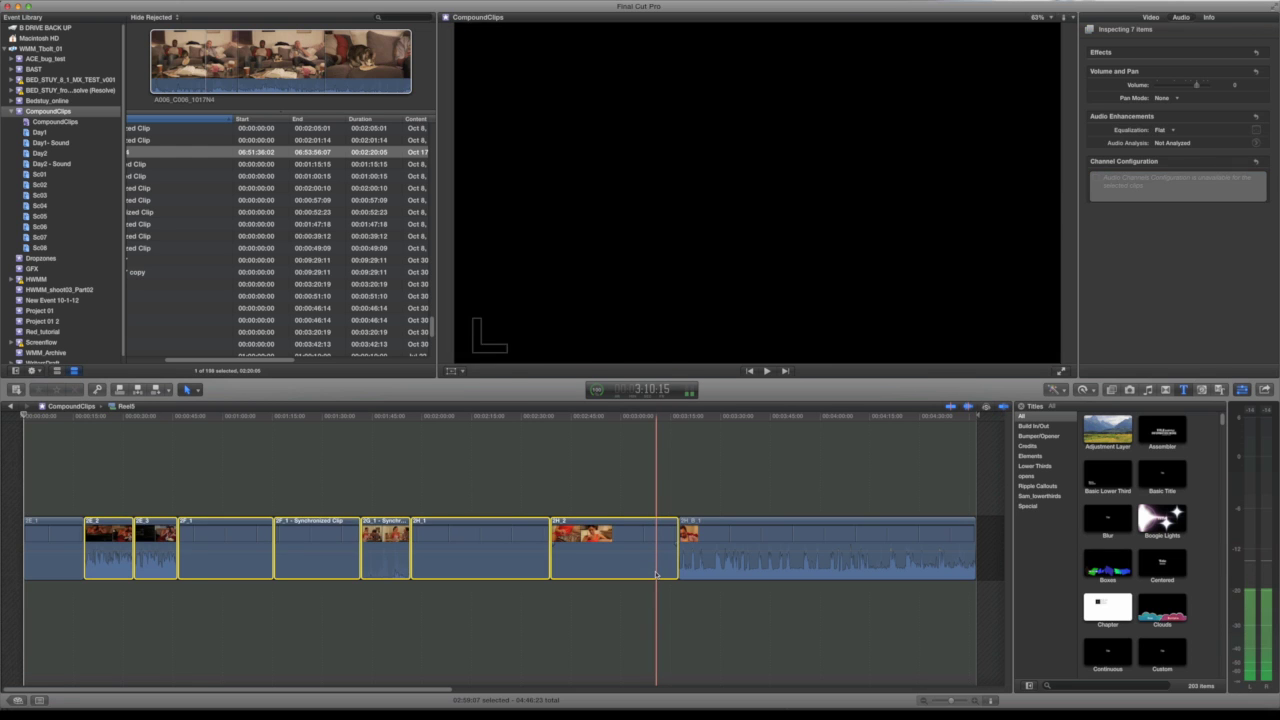
{"action": "key", "text": "Delete"}
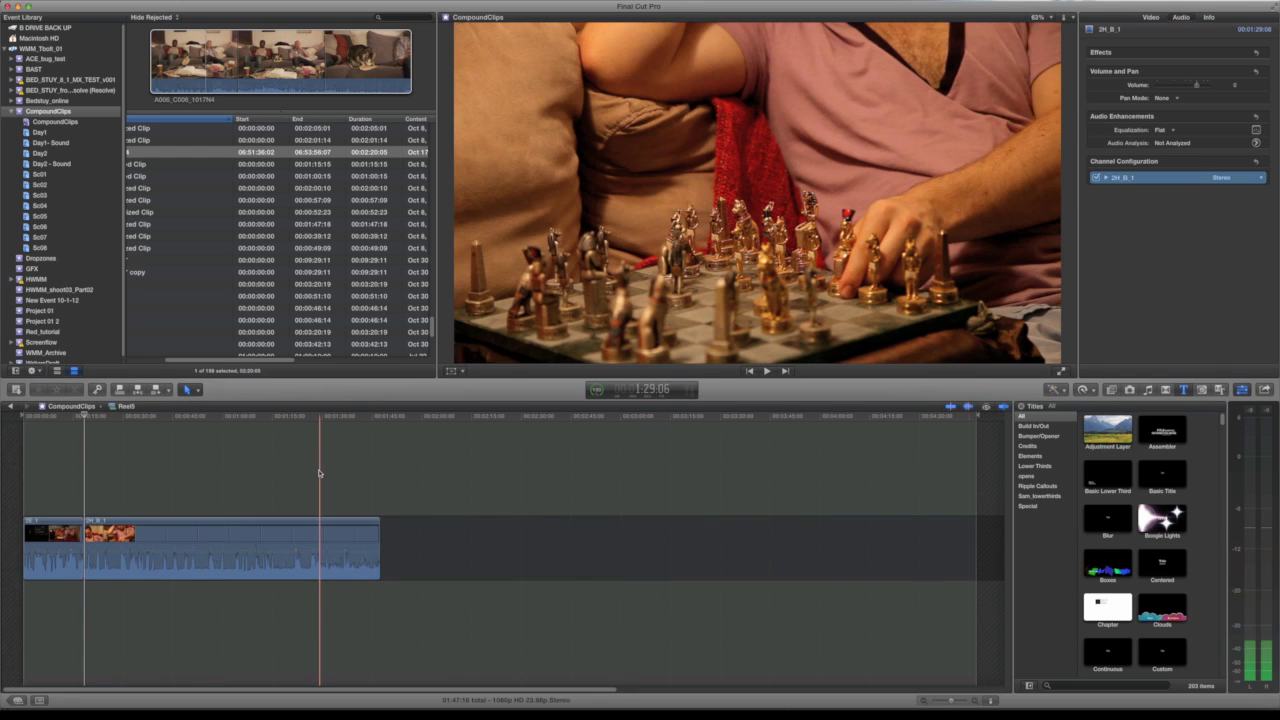
{"action": "key", "text": "super+bracketleft"}
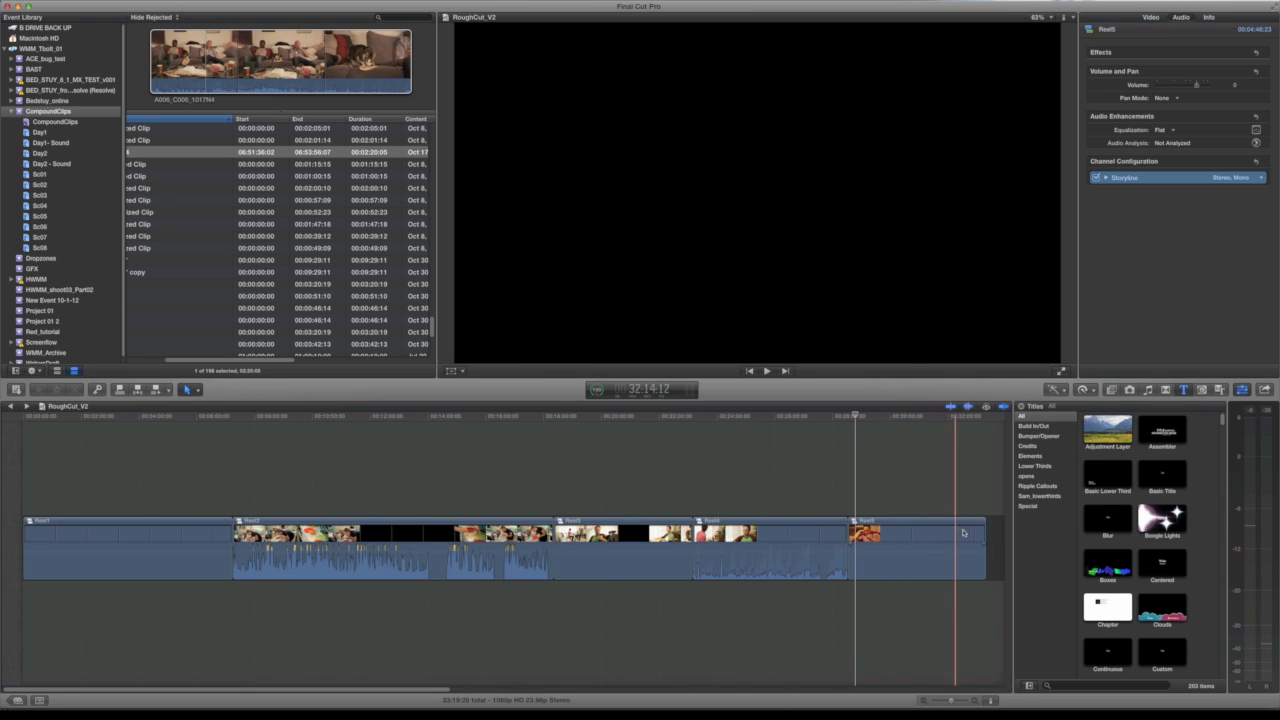
{"action": "left_click_drag", "start_coordinate": [984, 535], "coordinate": [889, 537]}
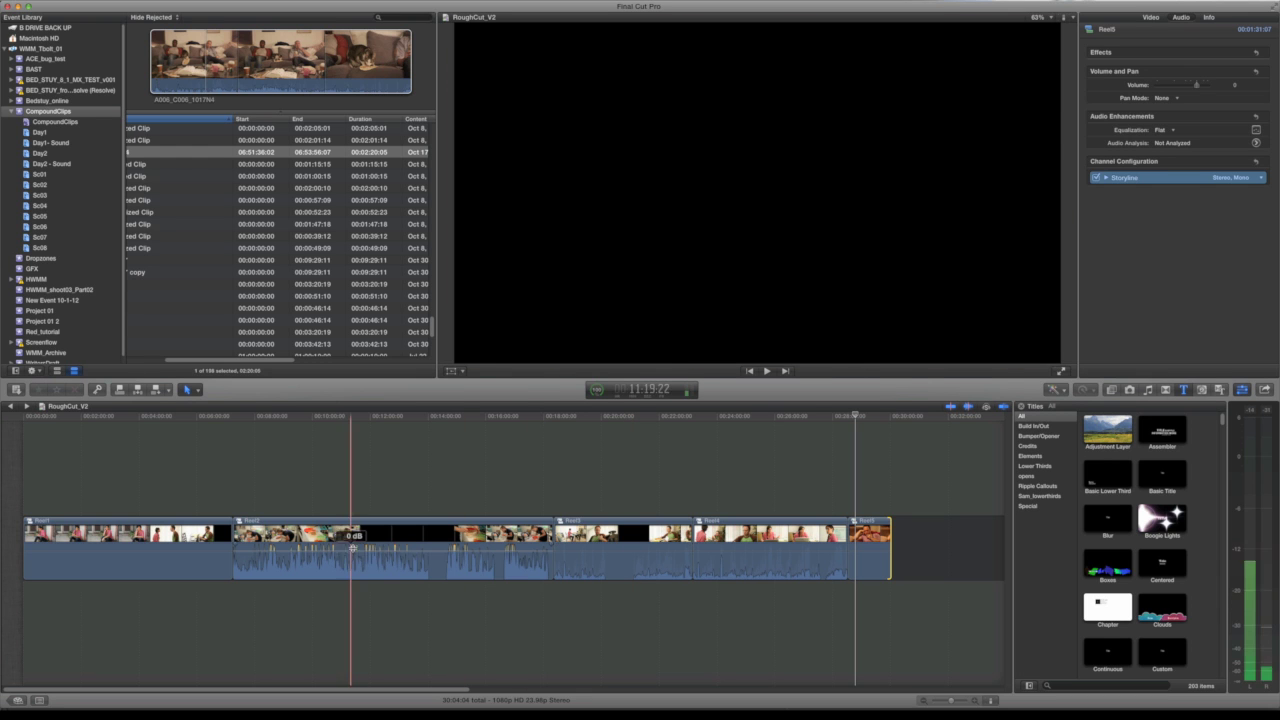
Step: Remove the range starting with the black section in the middle of Reel2 in the RoughCut_V2 timeline, closing up the remaining clips
{"action": "key", "text": "t"}
{"action": "left_click_drag", "start_coordinate": [363, 545], "coordinate": [457, 548]}
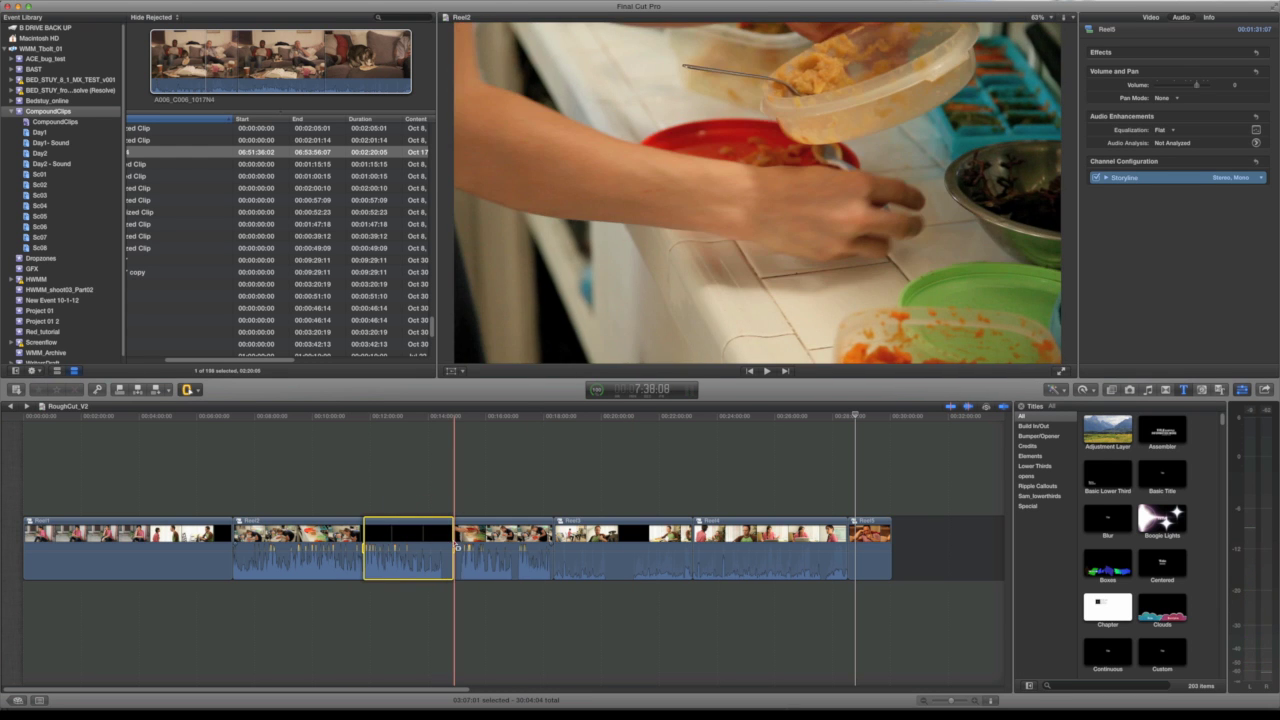
{"action": "key", "text": "Delete"}
{"action": "left_click", "coordinate": [389, 482]}
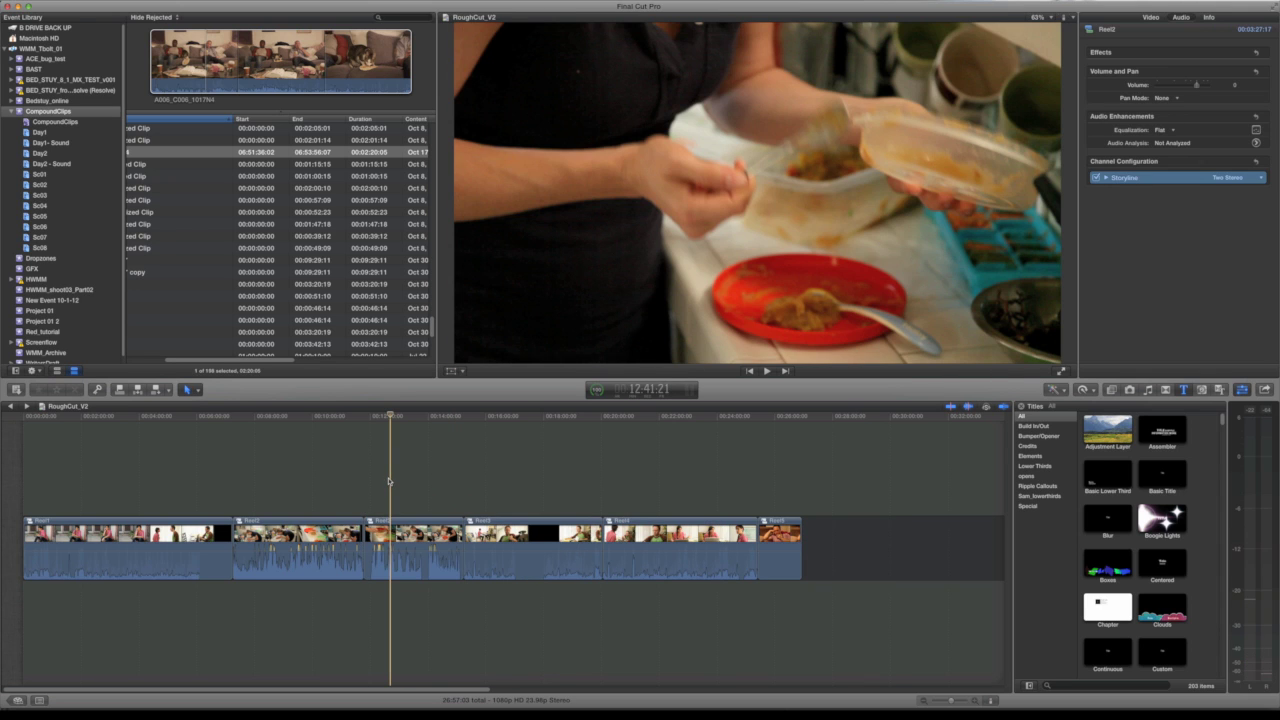
{"action": "key", "text": "super+equal"}
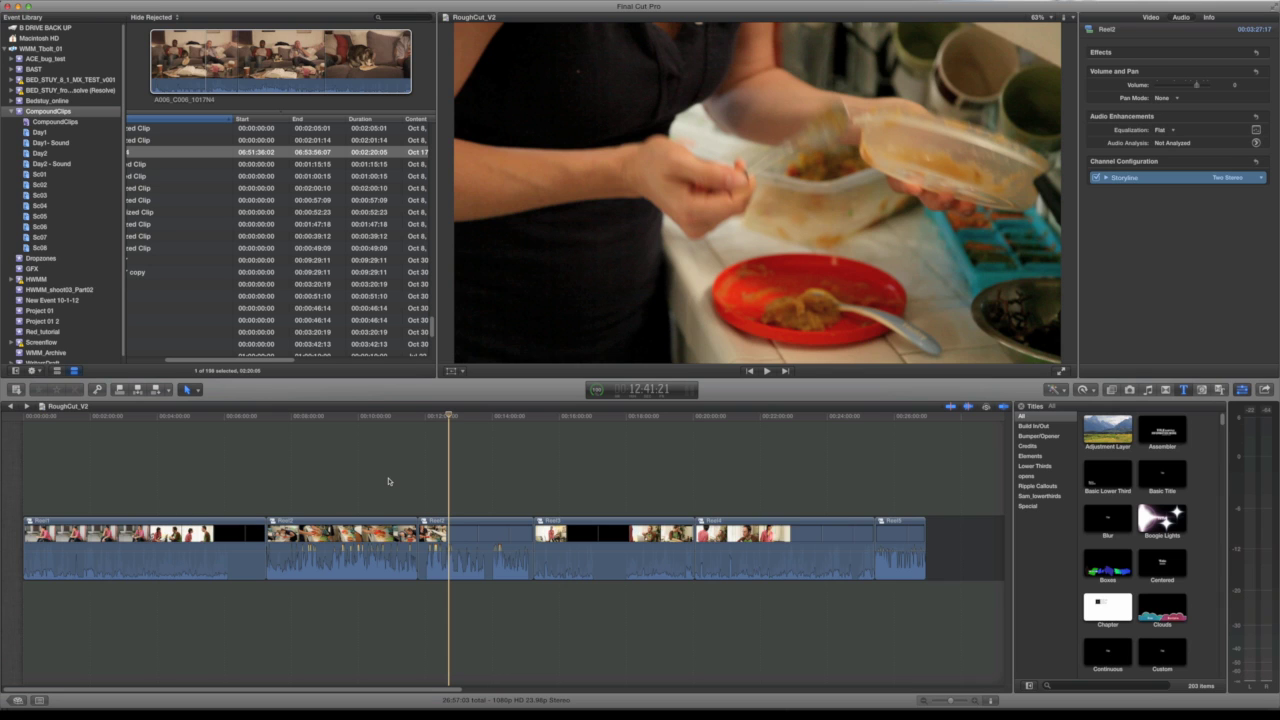
{"action": "key", "text": "super+bracketleft"}
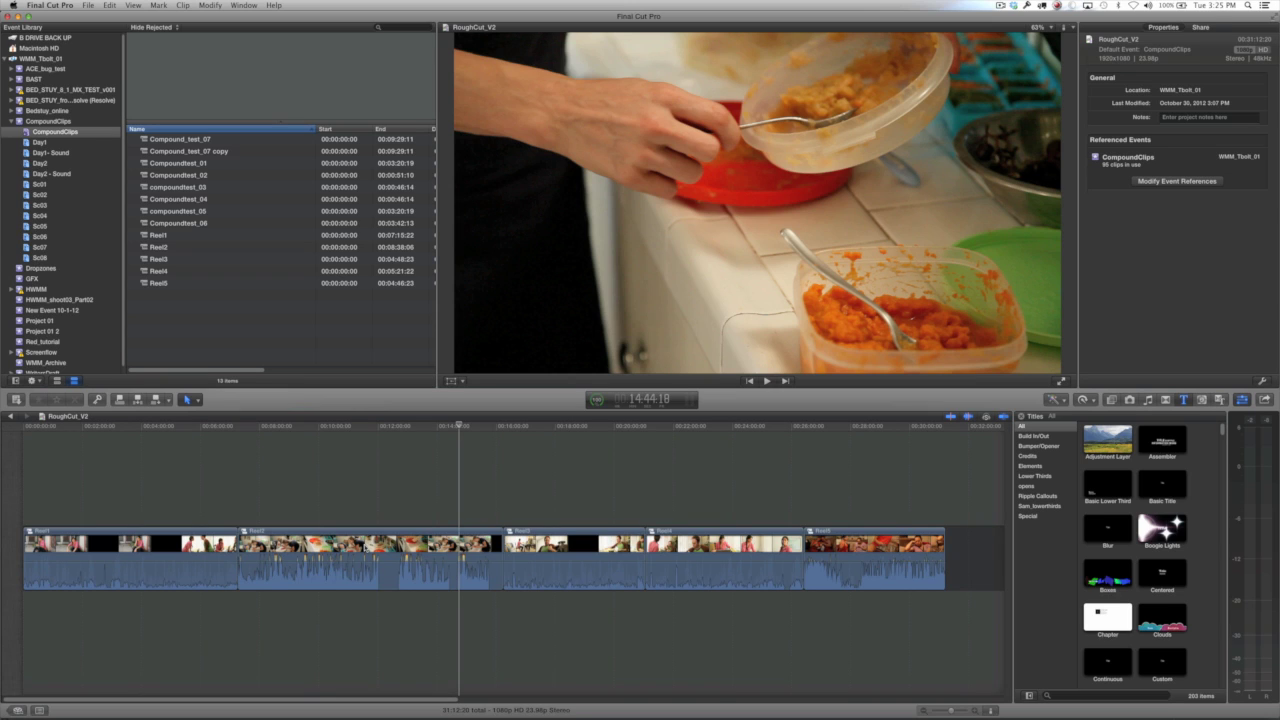
Step: Reference a new parent clip for the Reel2 segment in RoughCut_V2, and select the new Reel2 copy in the CompoundClips event
{"action": "left_click", "coordinate": [370, 558]}
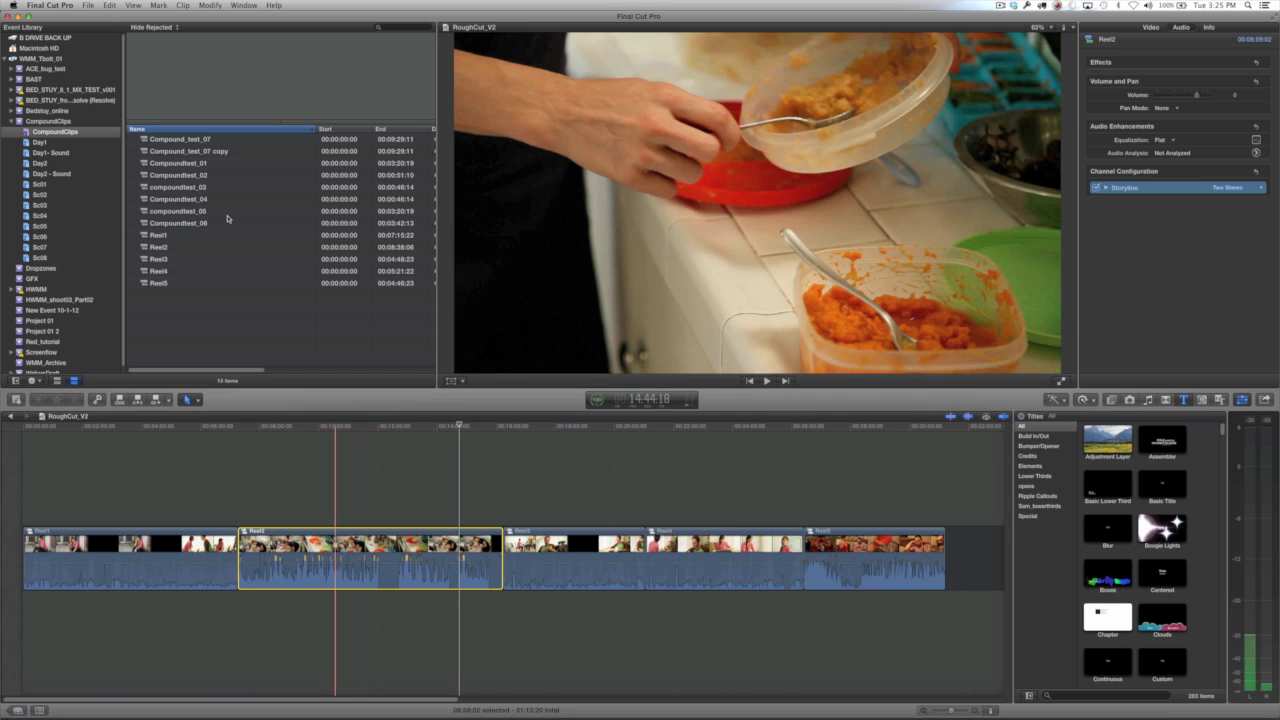
{"action": "left_click", "coordinate": [183, 5]}
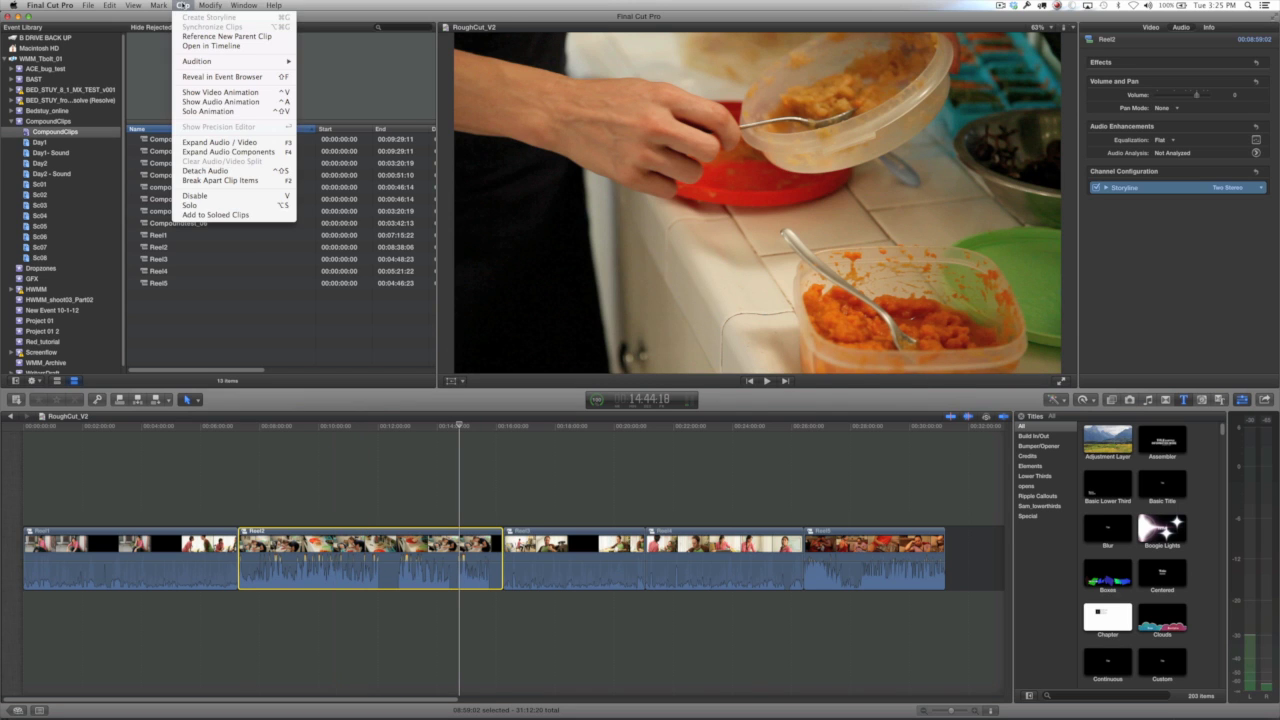
{"action": "left_click", "coordinate": [186, 36]}
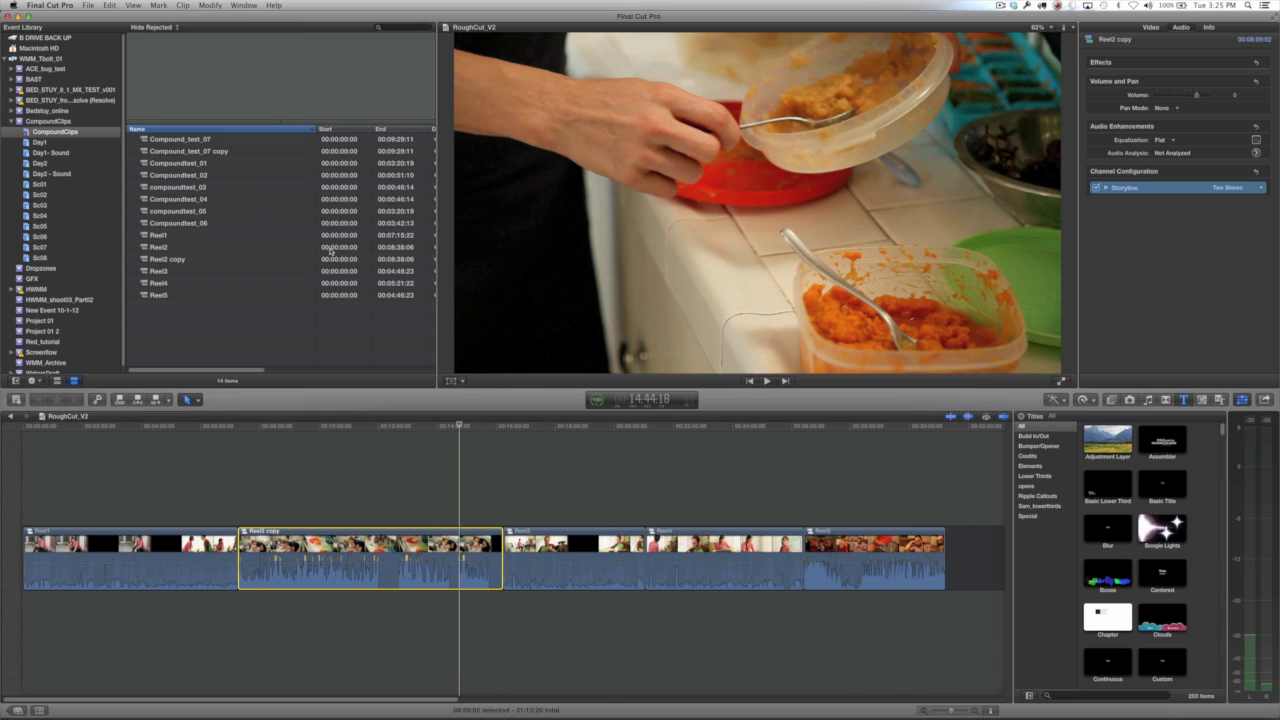
{"action": "left_click", "coordinate": [176, 262]}
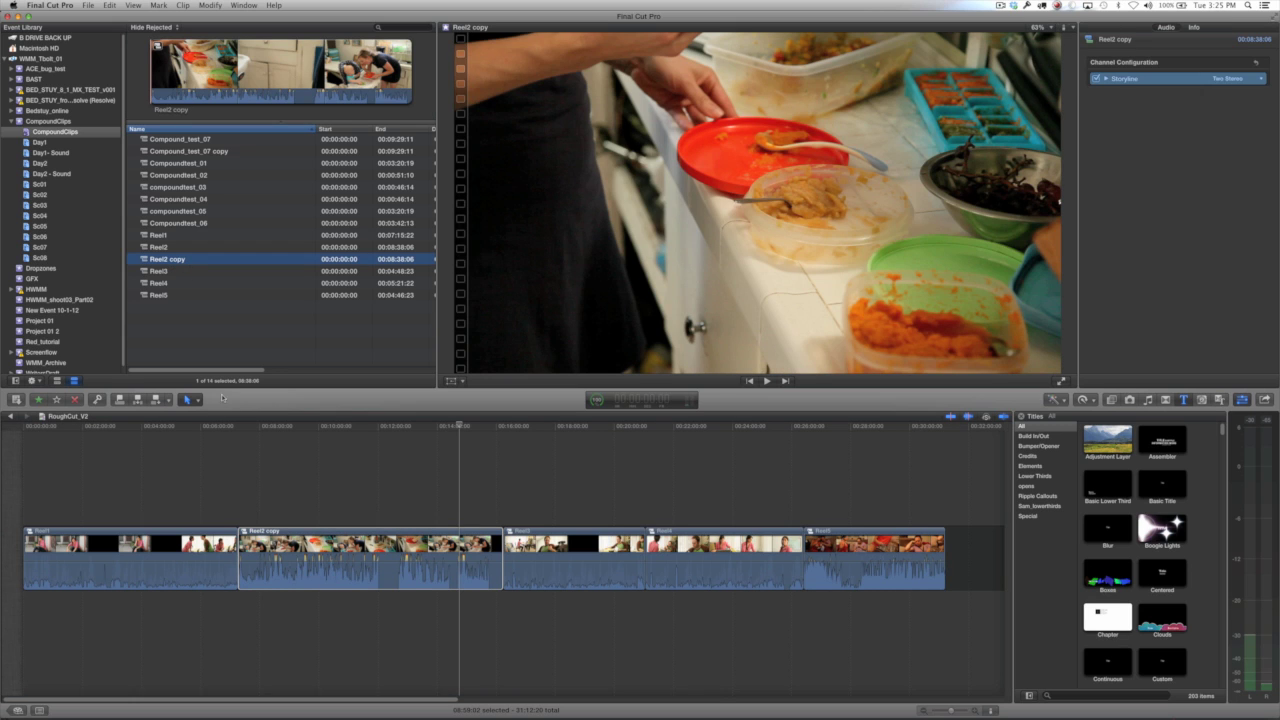
Step: Undo the new parent clip reference for Reel2, and put the playhead back over Reel2 in the timeline
{"action": "key", "text": "super+z"}
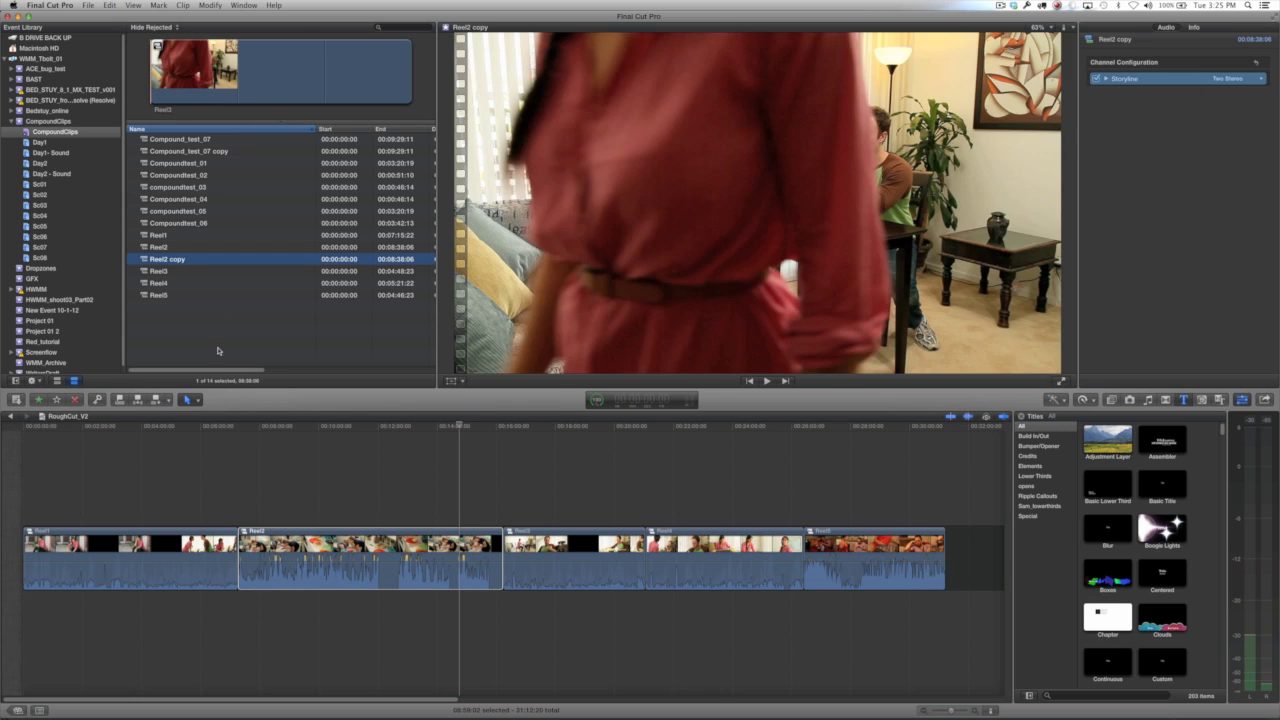
{"action": "key", "text": "super+z"}
{"action": "left_click", "coordinate": [301, 460]}
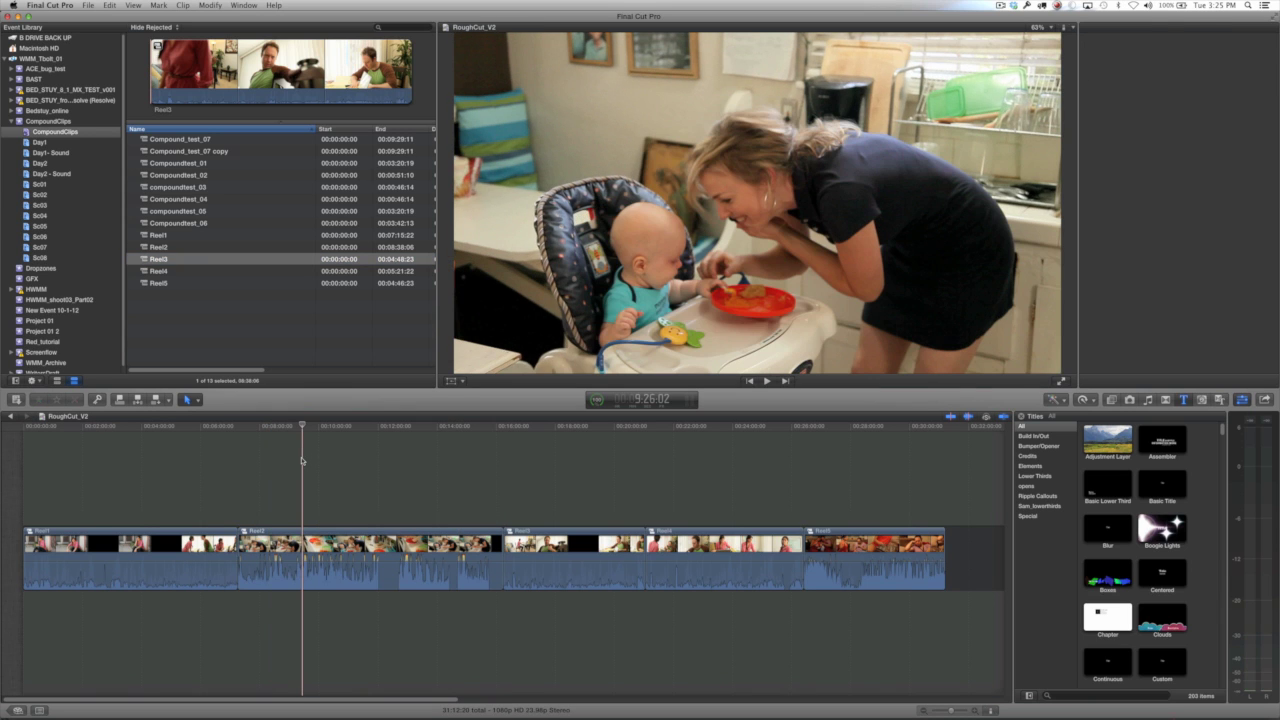
Step: Show the Project Library and move the RoughCut_V2 project to the trash
{"action": "key", "text": "super+0"}
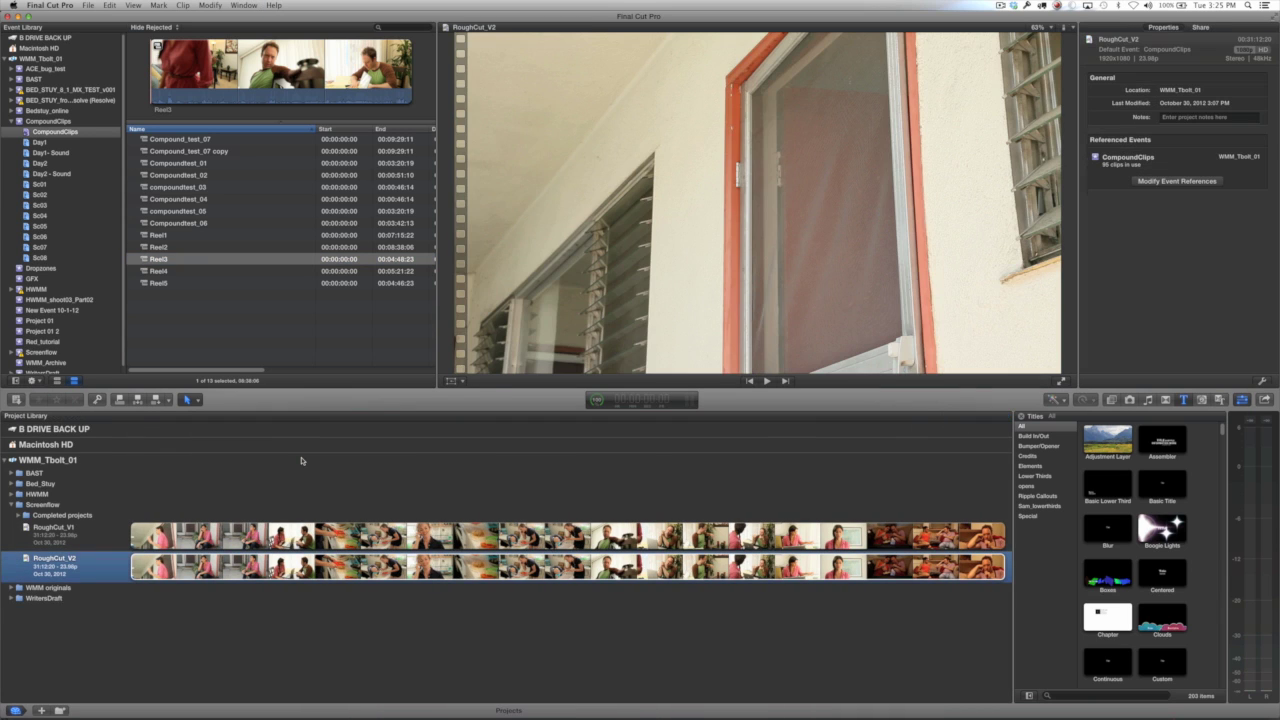
{"action": "right_click", "coordinate": [57, 574]}
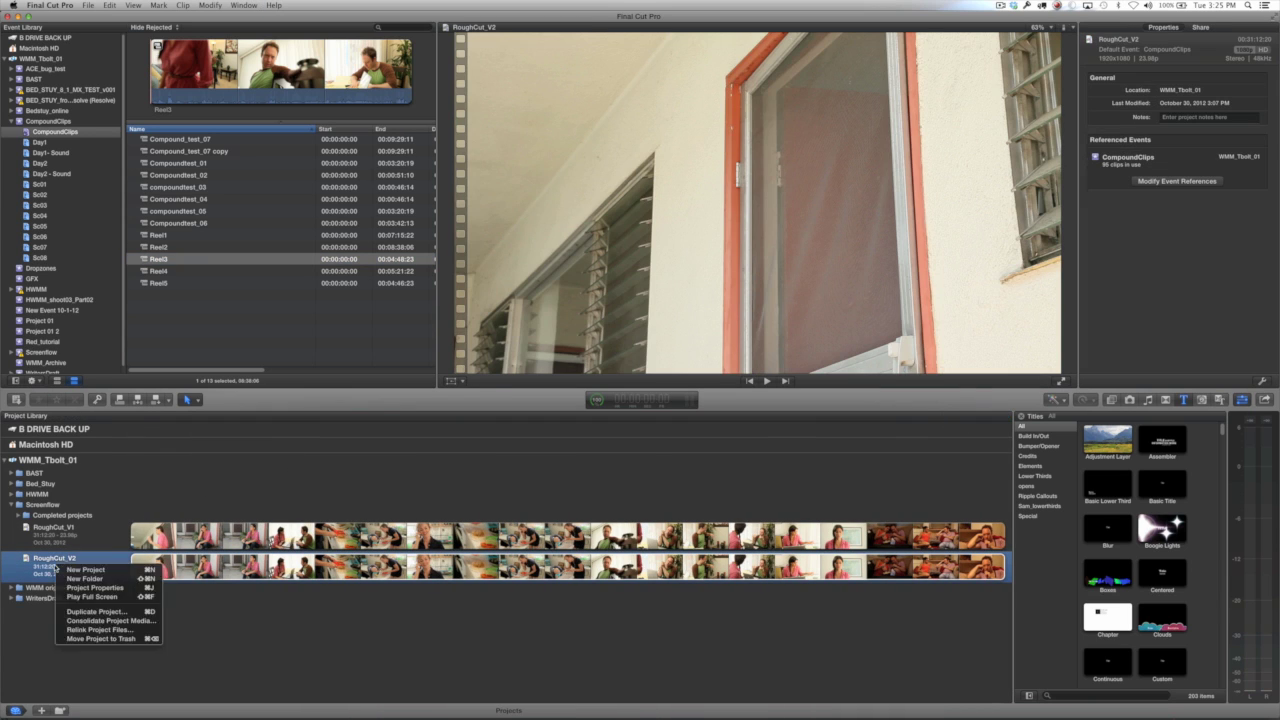
{"action": "left_click", "coordinate": [85, 638]}
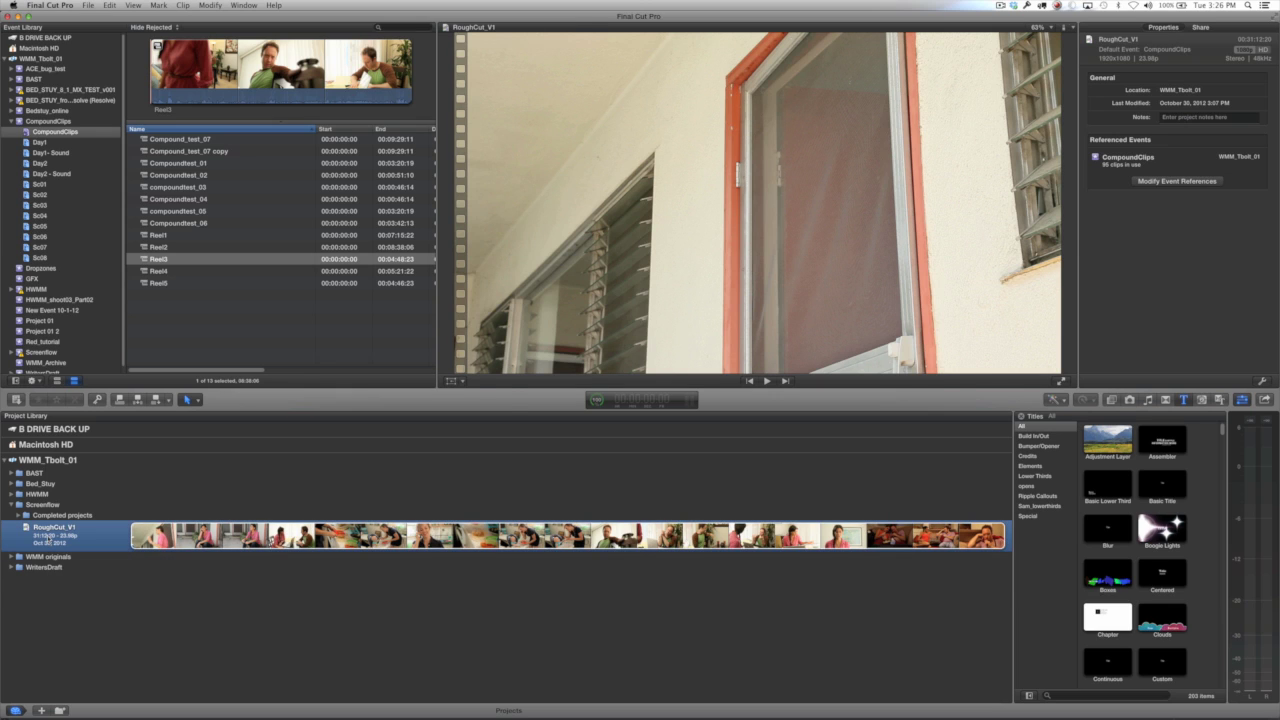
Step: Set up a duplicate of RoughCut_V1 named RoughCut_V2, using Duplicate Project + Used Clips with Multicam and compound clips only
{"action": "right_click", "coordinate": [49, 532]}
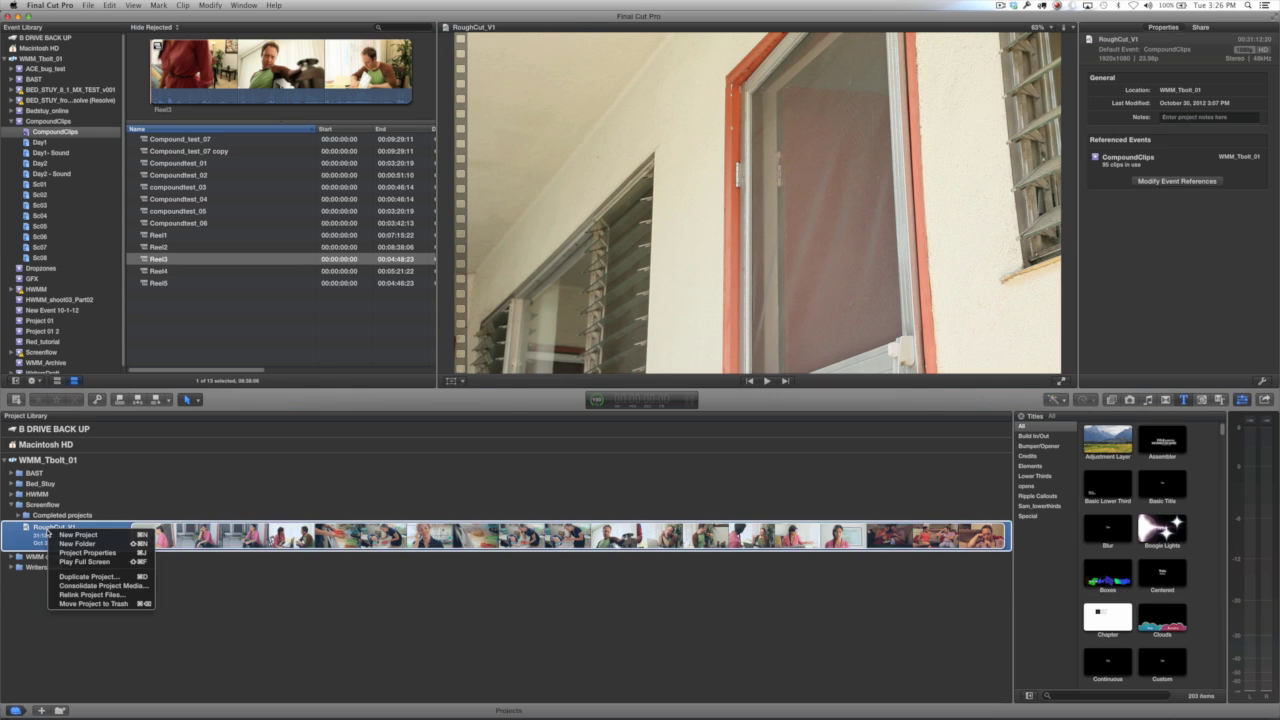
{"action": "left_click", "coordinate": [72, 578]}
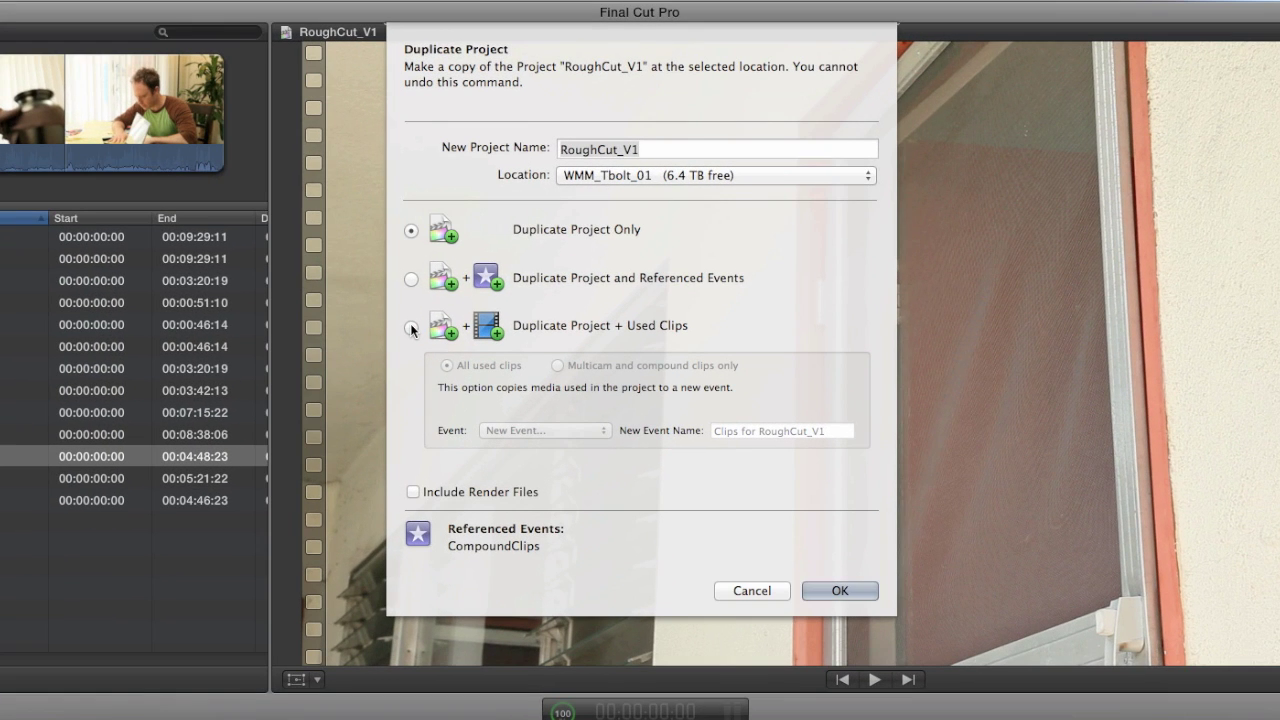
{"action": "left_click", "coordinate": [411, 328]}
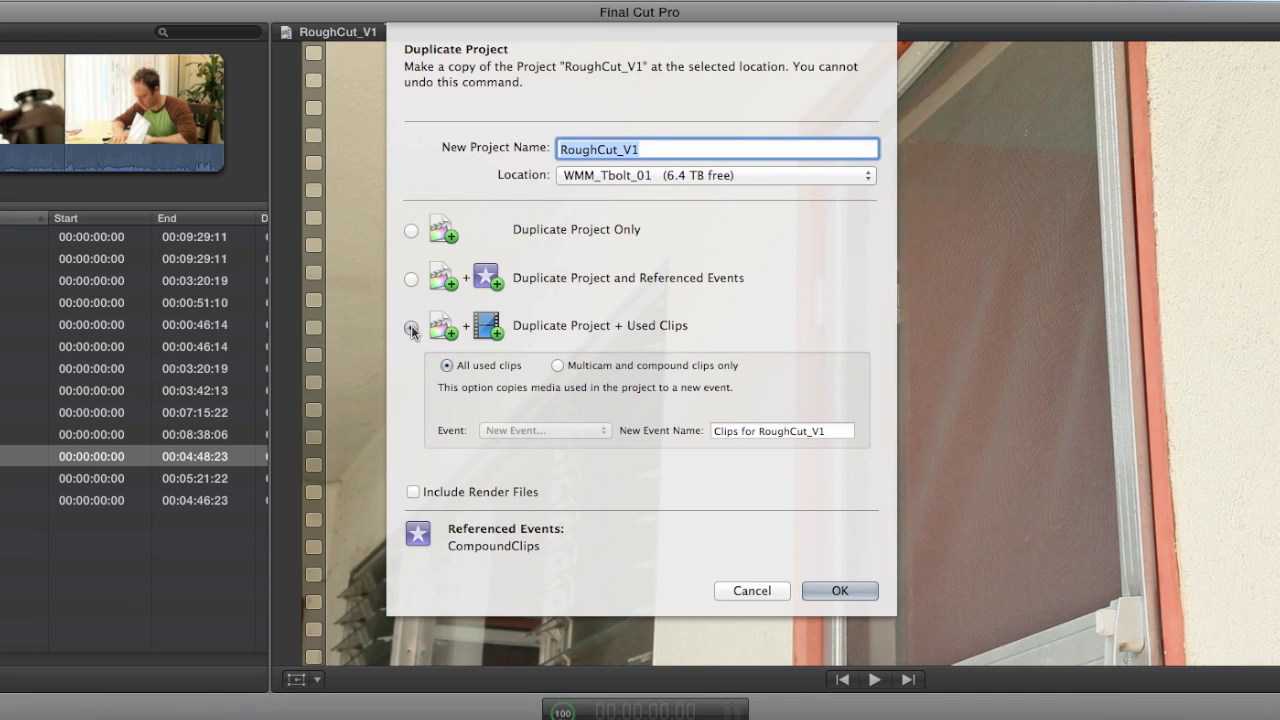
{"action": "left_click", "coordinate": [672, 148]}
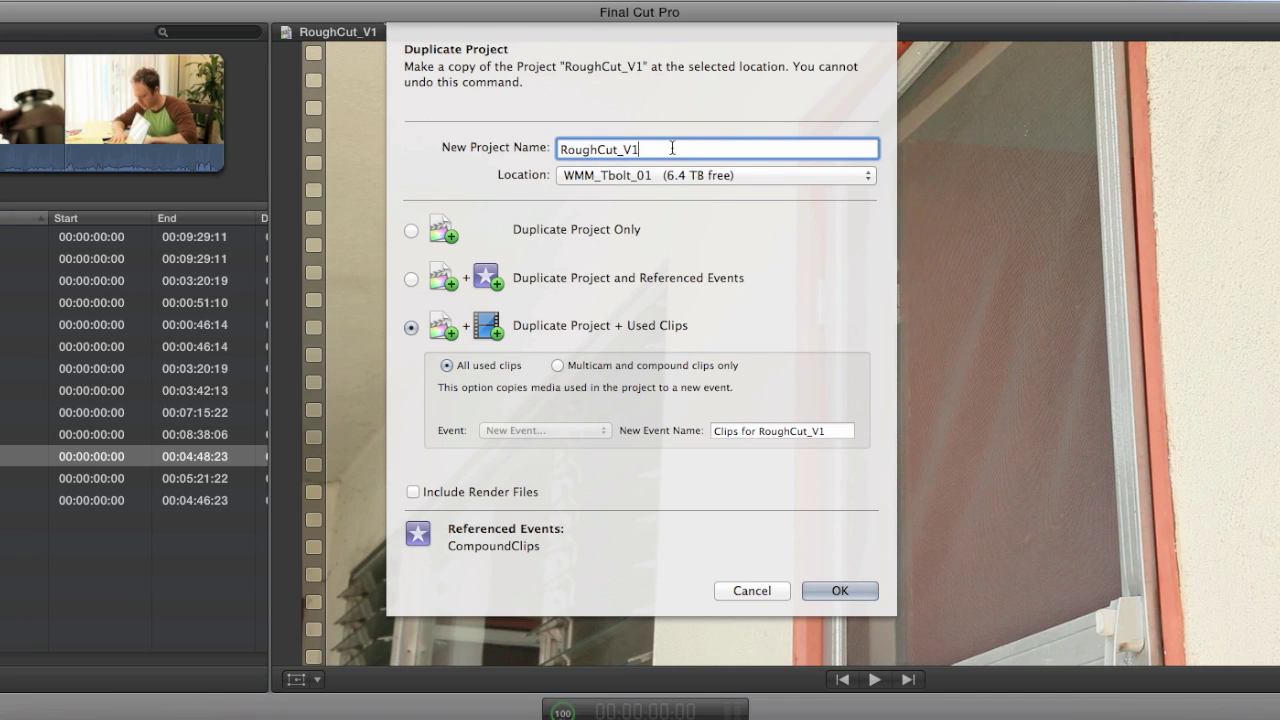
{"action": "key", "text": "BackSpace"}
{"action": "type", "text": "2"}
{"action": "left_click", "coordinate": [558, 366]}
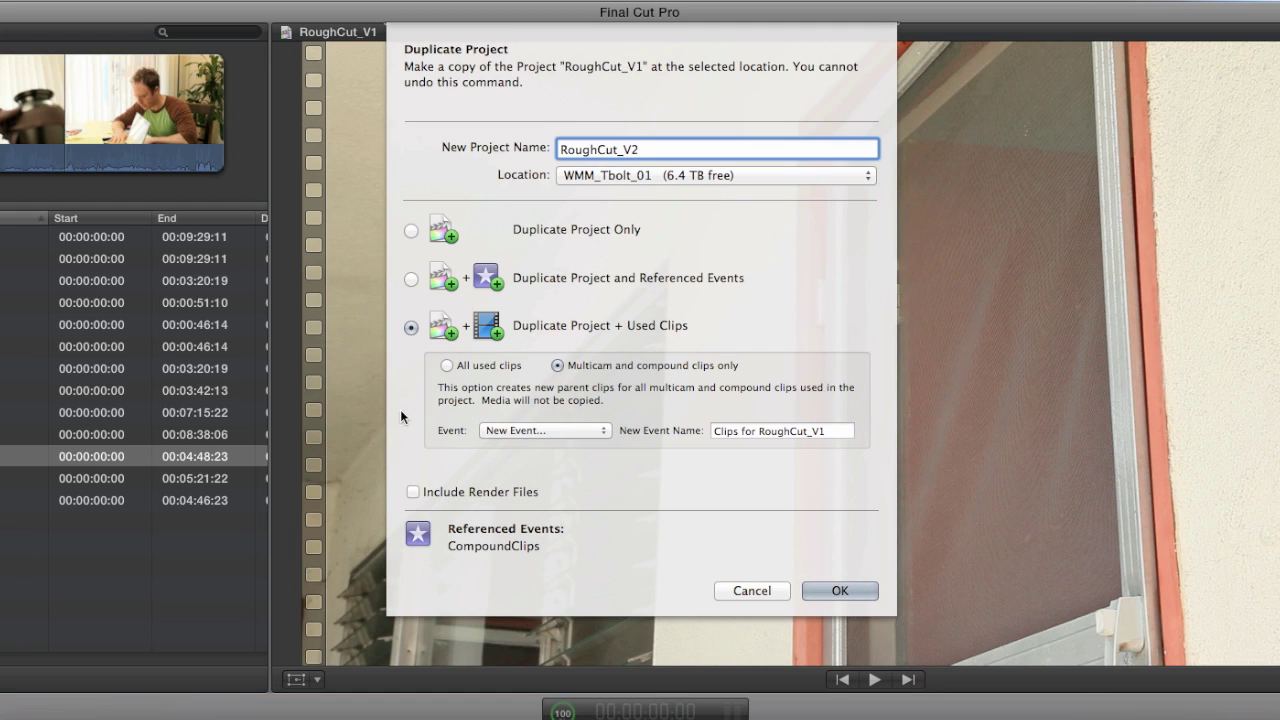
Step: Assign the new parent clips to the existing CompoundClips event and create the duplicate project
{"action": "left_click", "coordinate": [570, 431]}
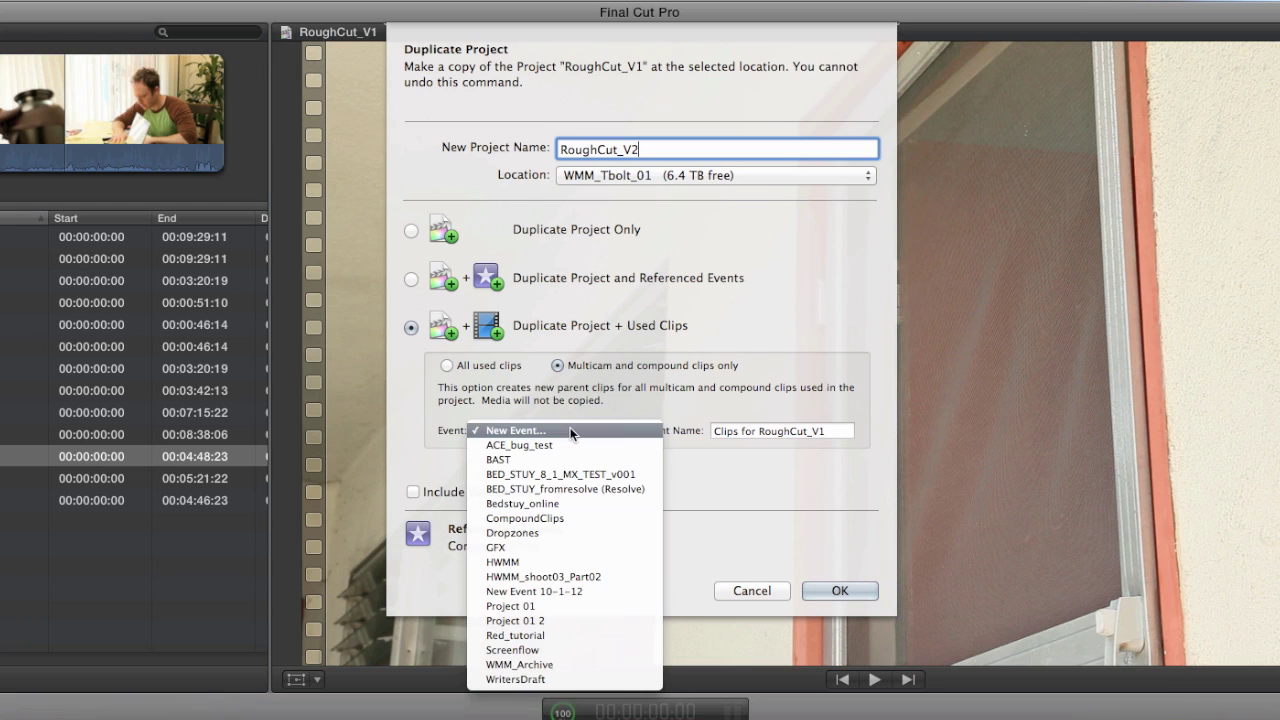
{"action": "left_click", "coordinate": [554, 514]}
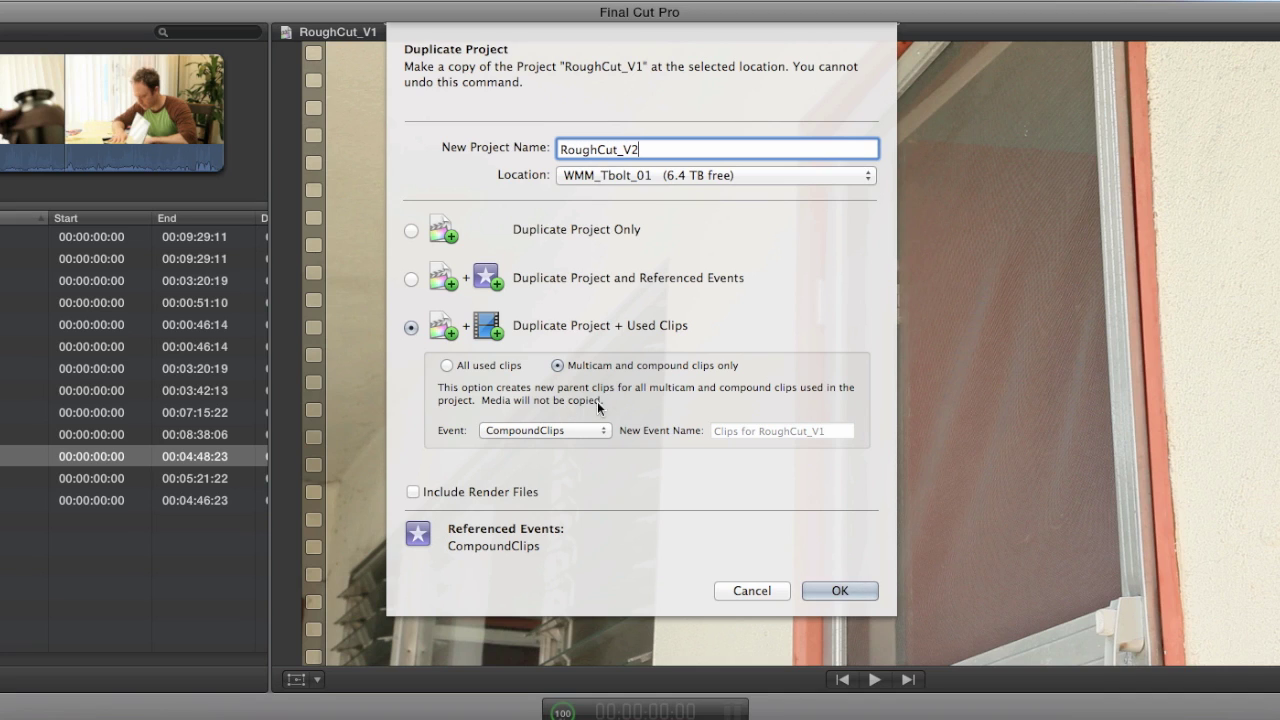
{"action": "left_click", "coordinate": [830, 592]}
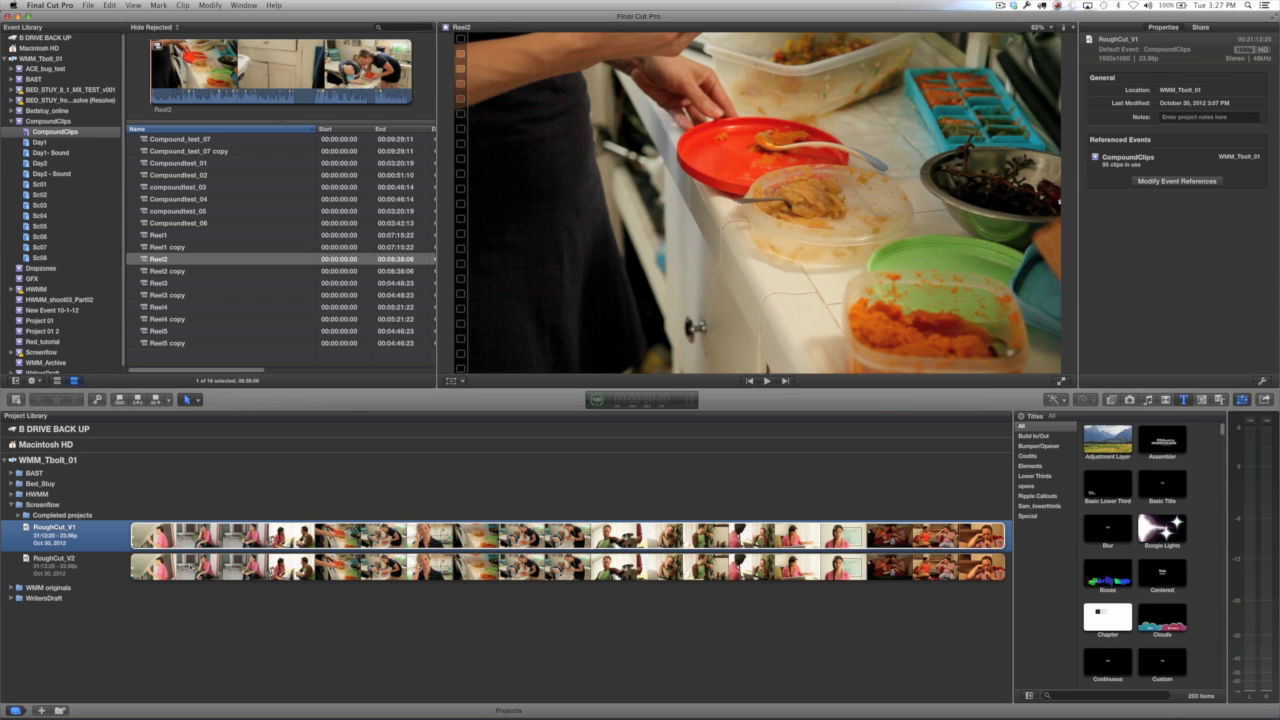
Step: Open the new RoughCut_V2 project, and open its Reel2 copy compound clip in its own timeline
{"action": "left_click", "coordinate": [53, 558]}
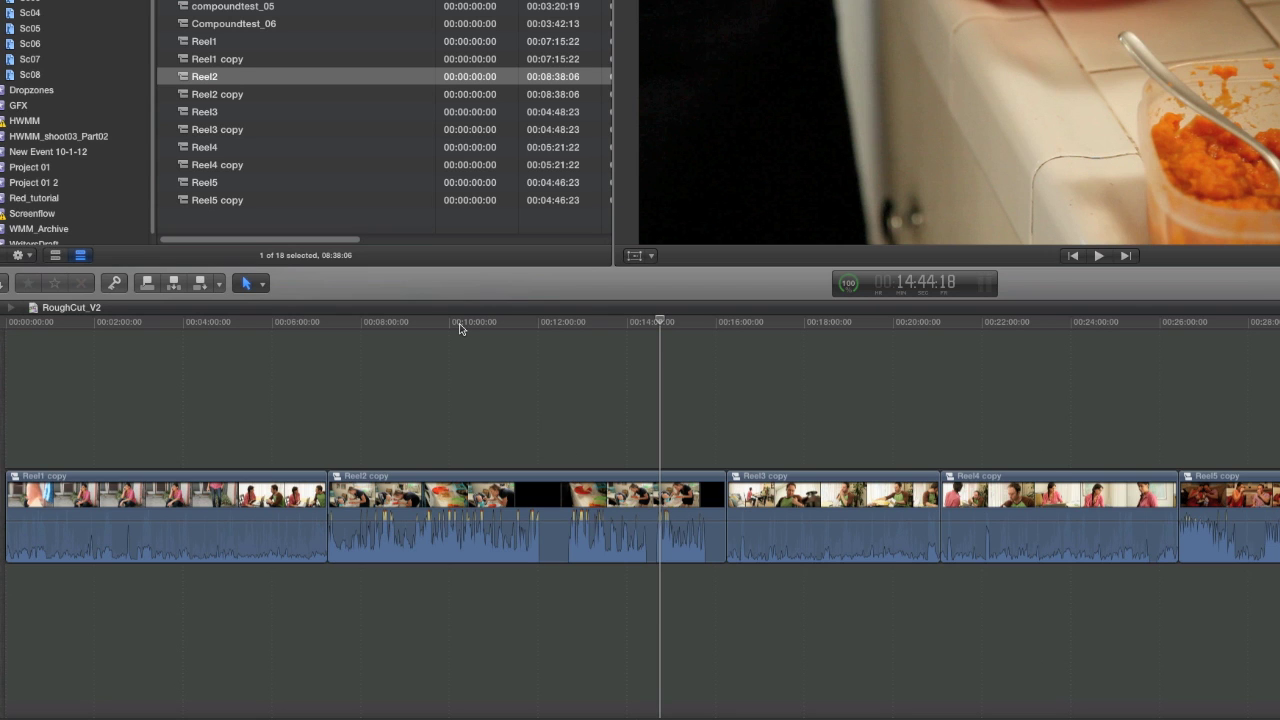
{"action": "left_click", "coordinate": [460, 322]}
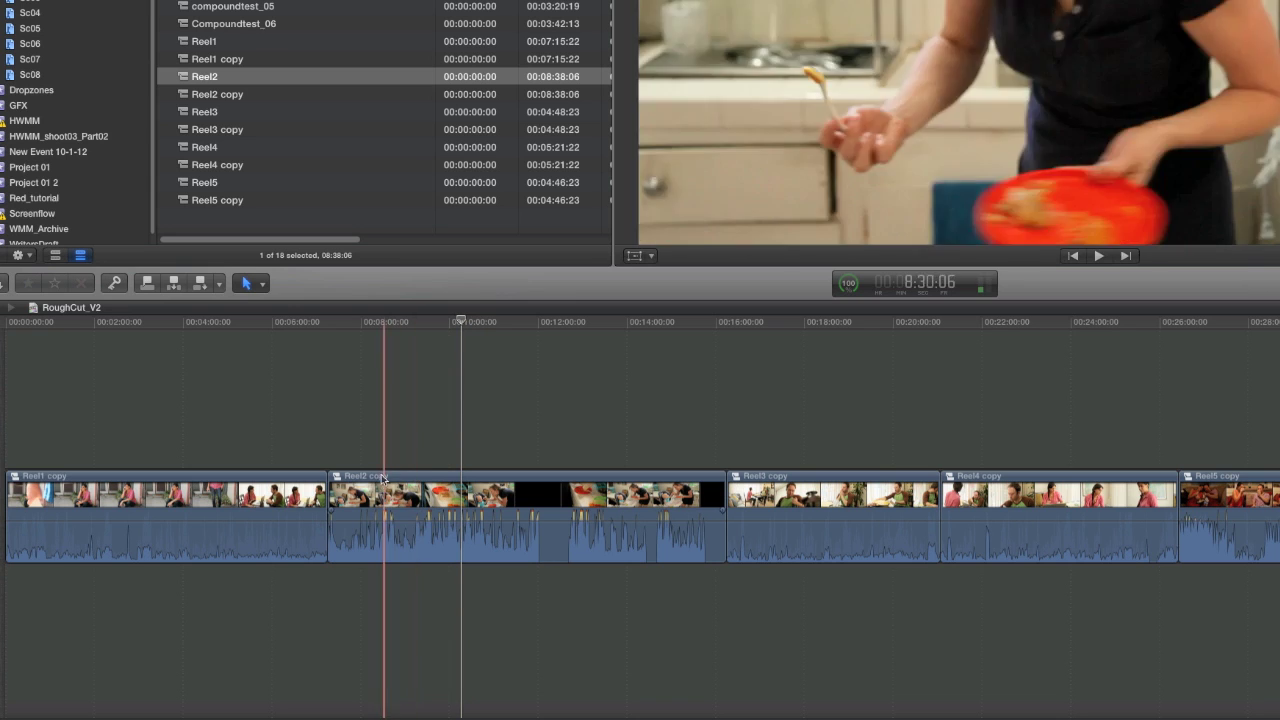
{"action": "double_click", "coordinate": [340, 483]}
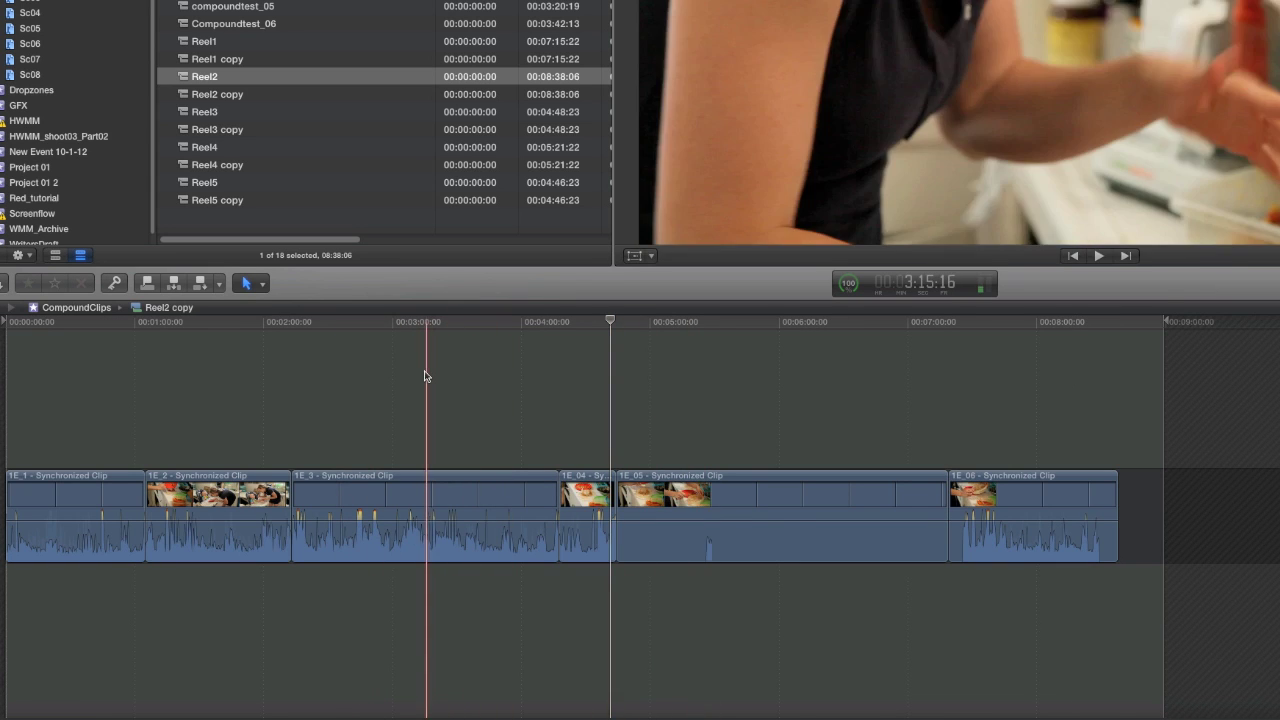
Step: Replace the four clips from 1E_2 through 1E_05 in Reel2 copy with a gap, and return to RoughCut_V2
{"action": "left_click", "coordinate": [425, 372]}
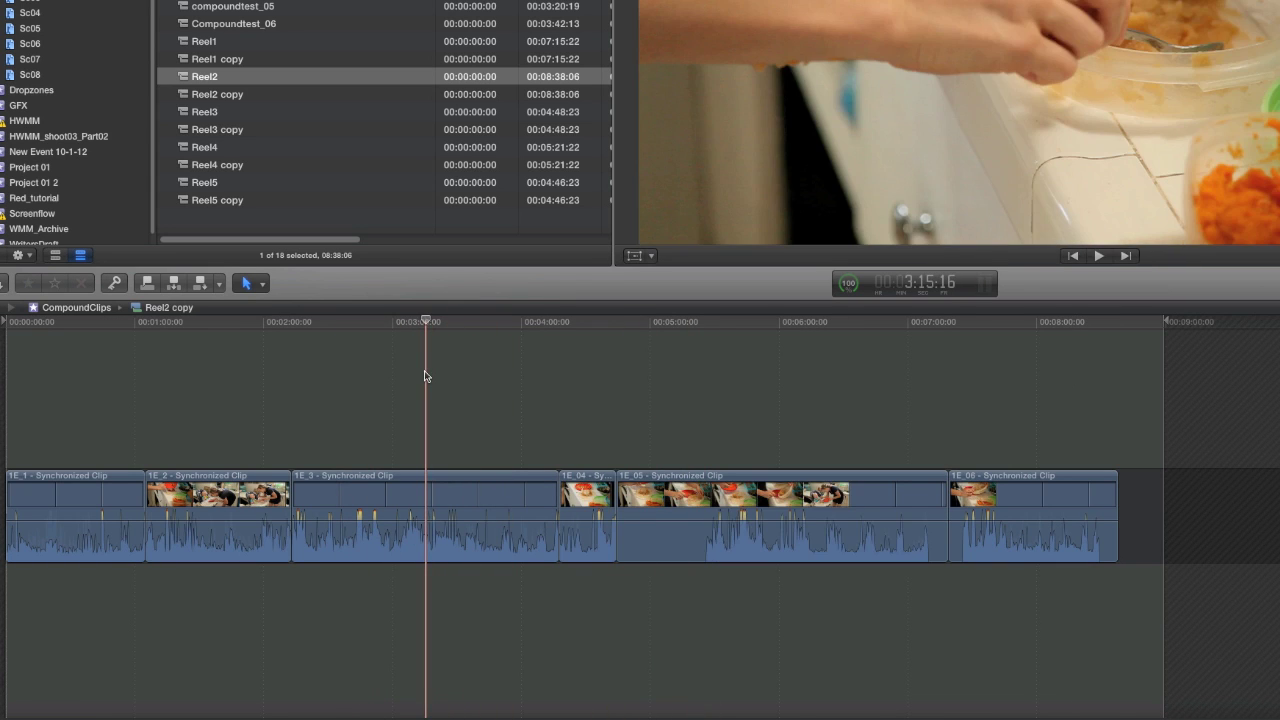
{"action": "left_click", "coordinate": [420, 496]}
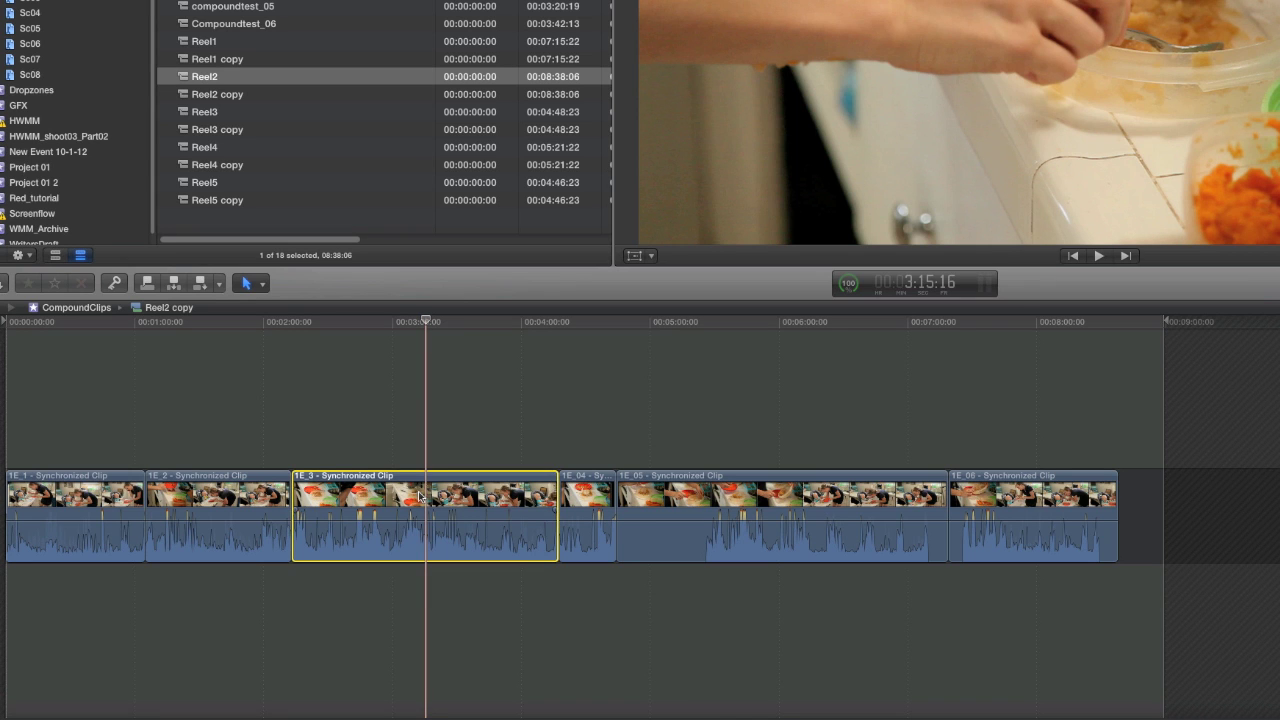
{"action": "left_click_drag", "start_coordinate": [231, 416], "coordinate": [772, 568]}
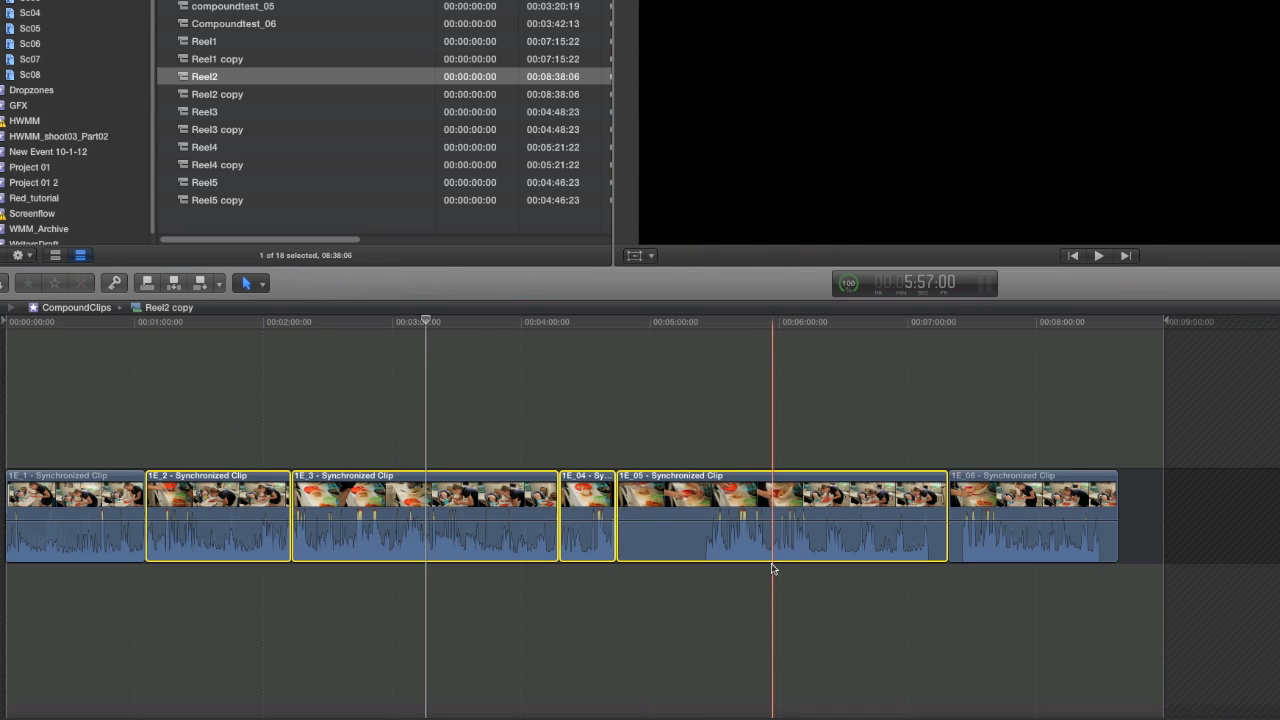
{"action": "key", "text": "shift+BackSpace"}
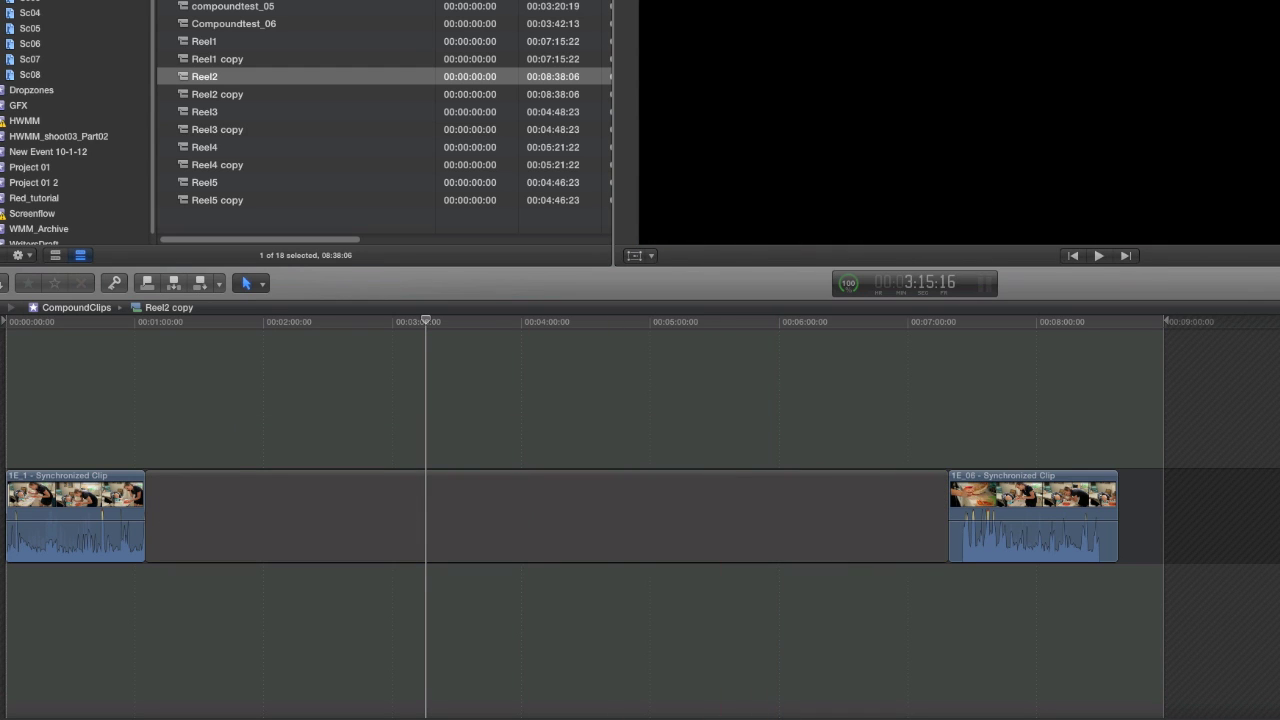
{"action": "key", "text": "super+bracketleft"}
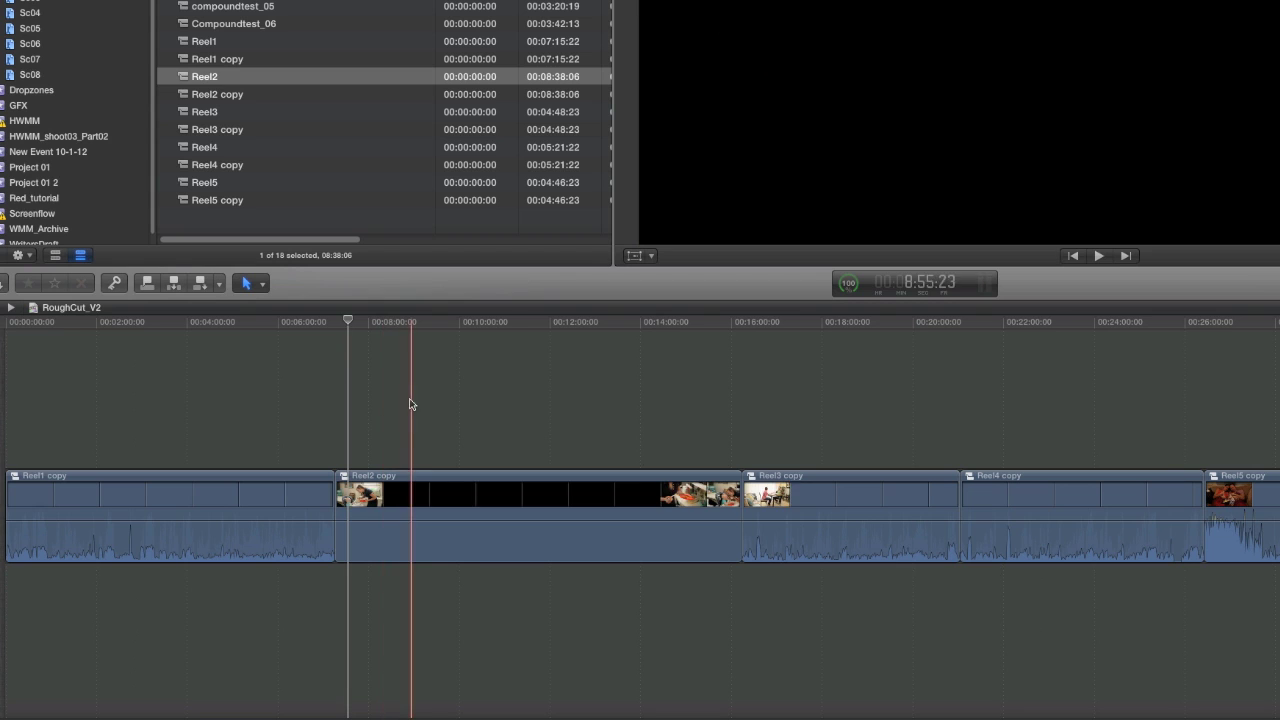
Step: Check the gap in RoughCut_V2's Reel2 copy, and go back to RoughCut_V1 to compare the same area of Reel2
{"action": "left_click", "coordinate": [513, 322]}
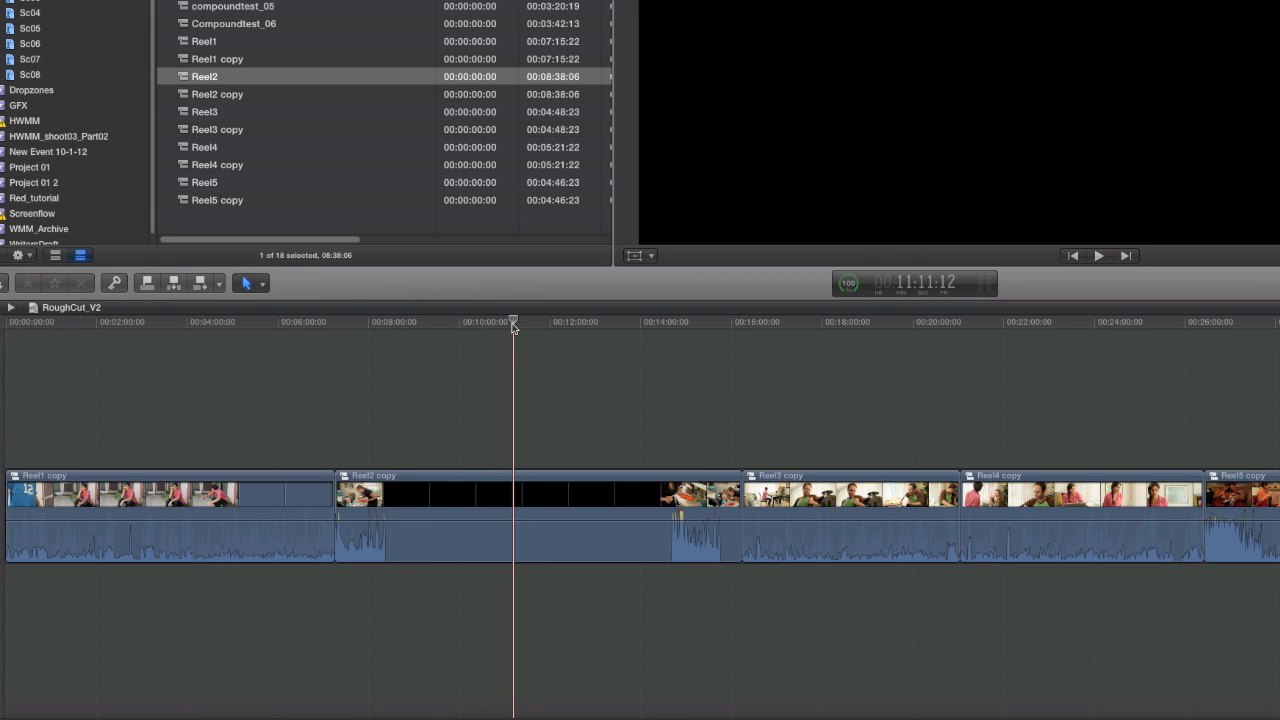
{"action": "key", "text": "super+bracketleft"}
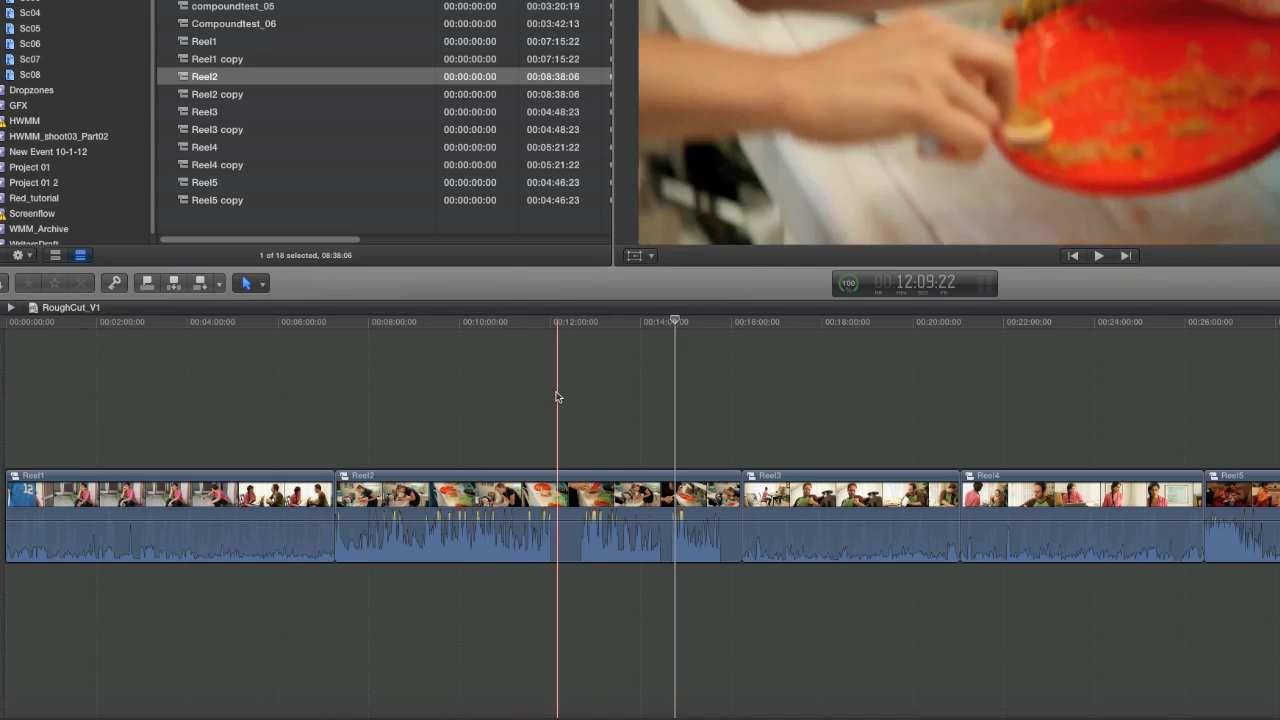
{"action": "left_click", "coordinate": [557, 397]}
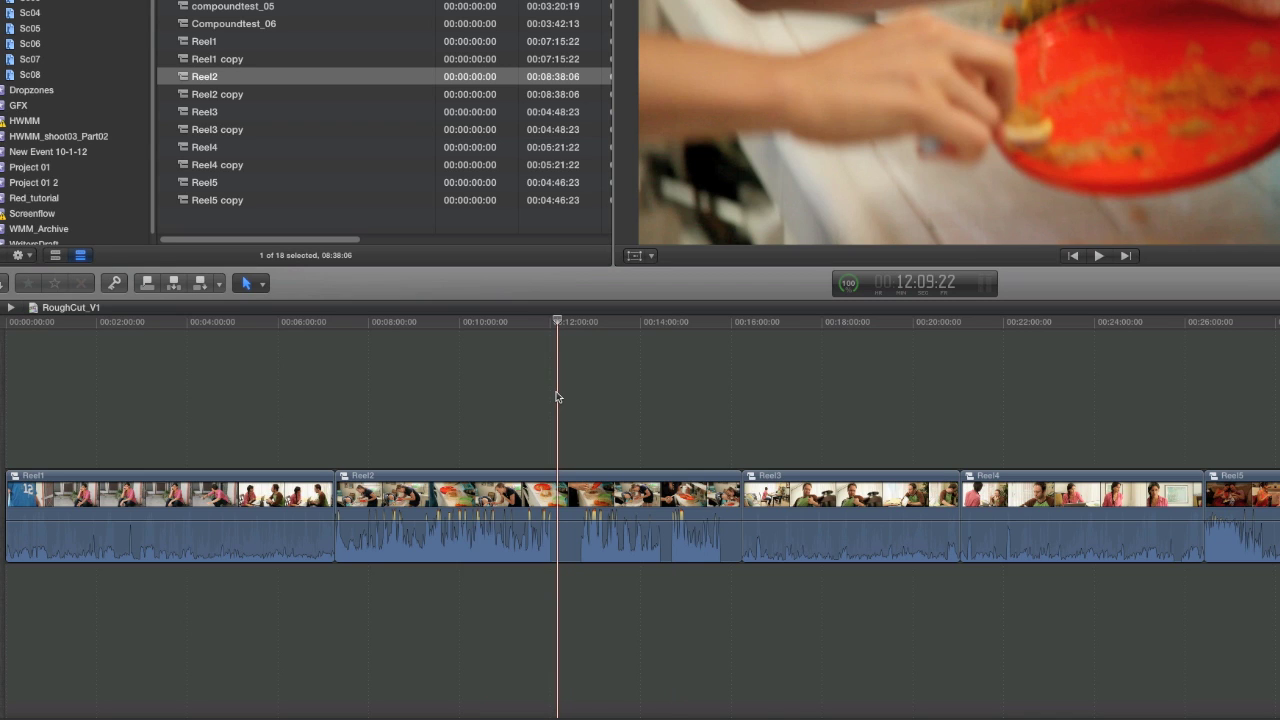